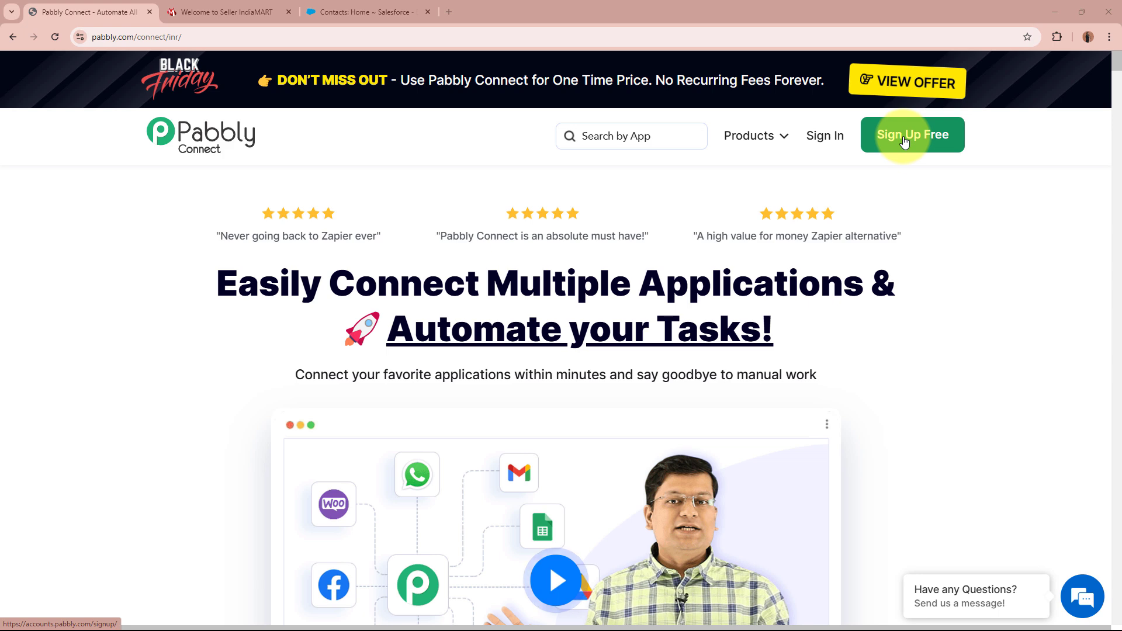
Step: Sign in to the Pabbly account and reach the All Pabbly Apps page
left_click(819, 136)
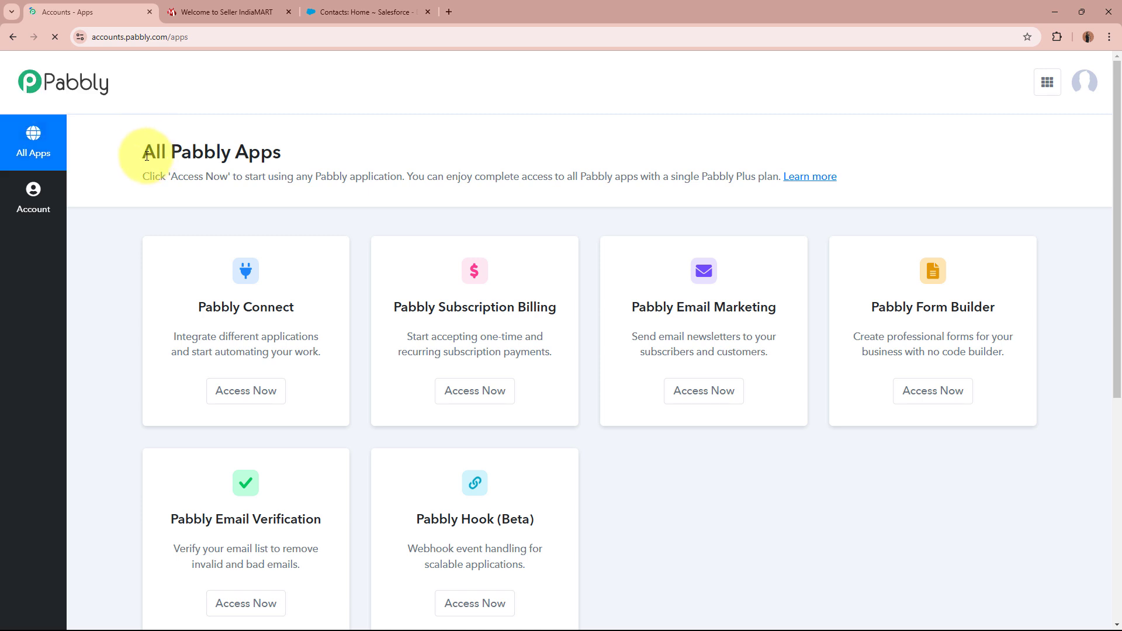
left_click_drag(144, 152, 378, 157)
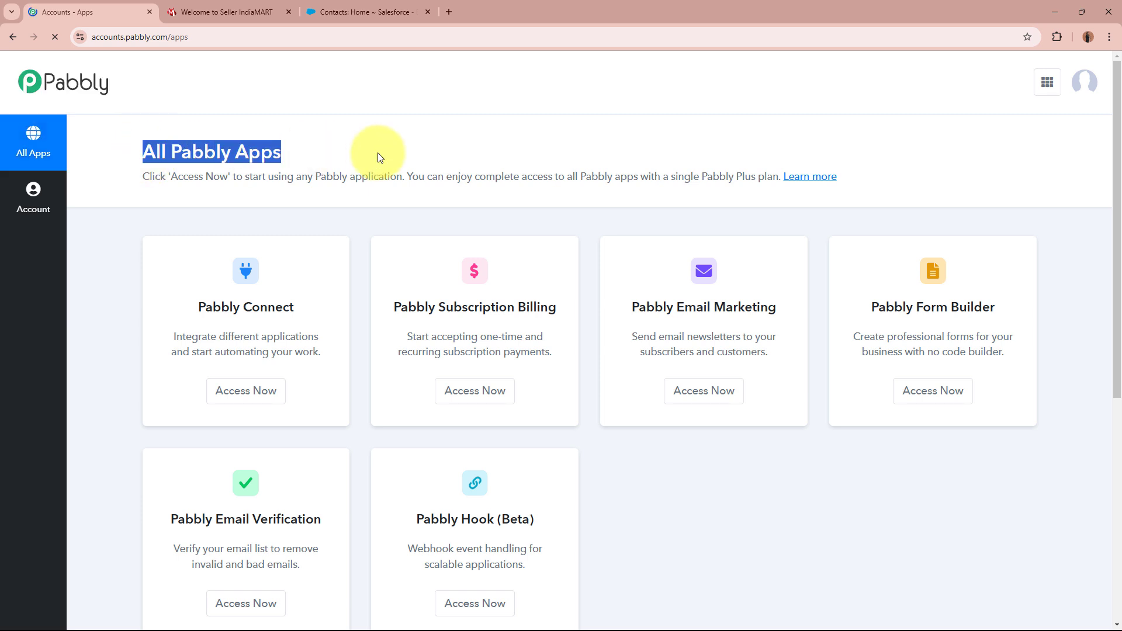
left_click(378, 156)
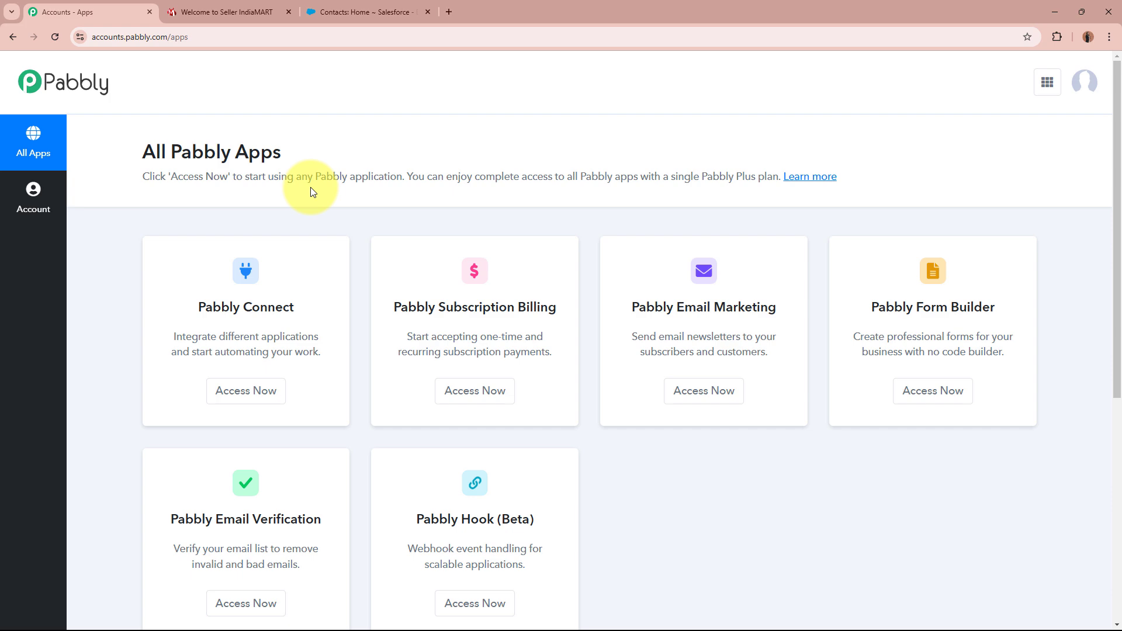
left_click_drag(175, 306, 325, 306)
left_click(326, 308)
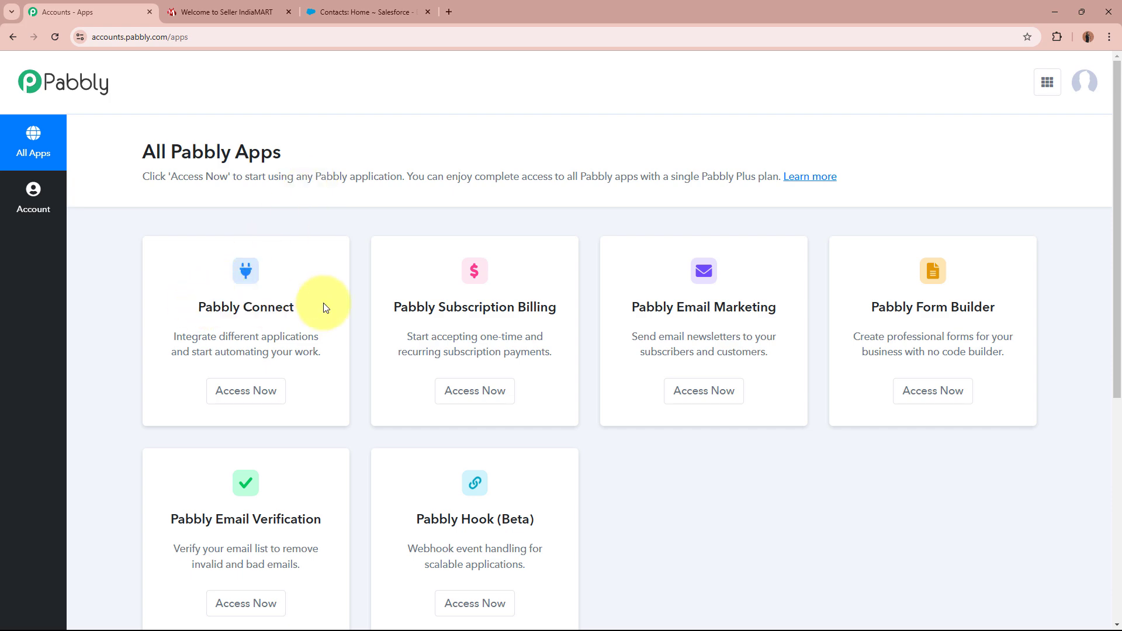
Step: Open Pabbly Connect from the app list and start a new workflow from the dashboard
left_click(260, 392)
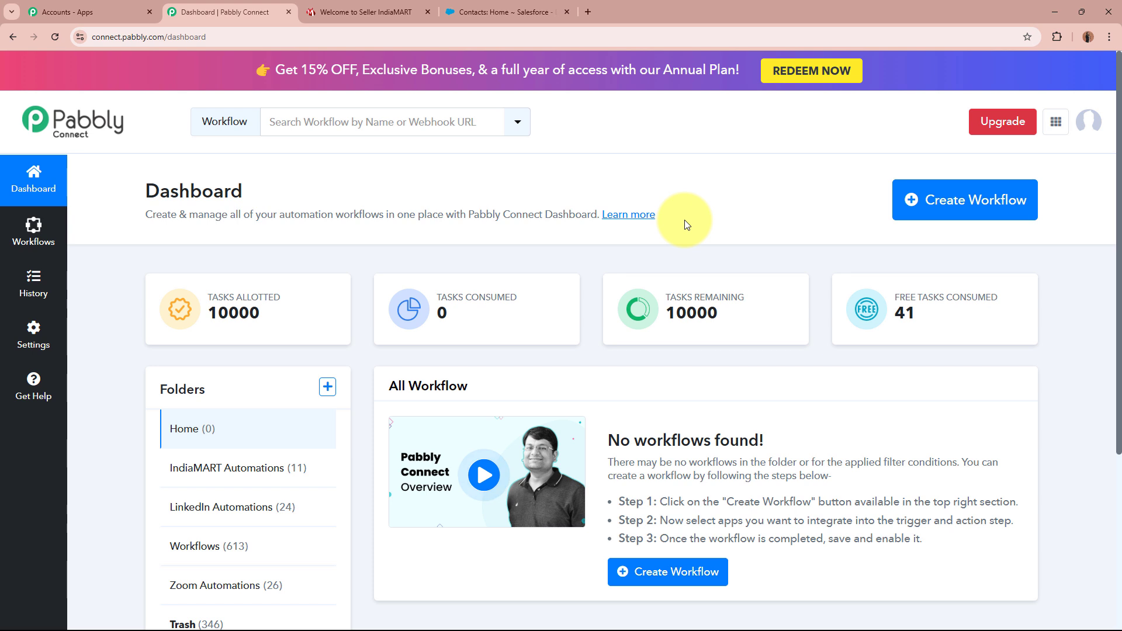
left_click_drag(142, 214, 424, 235)
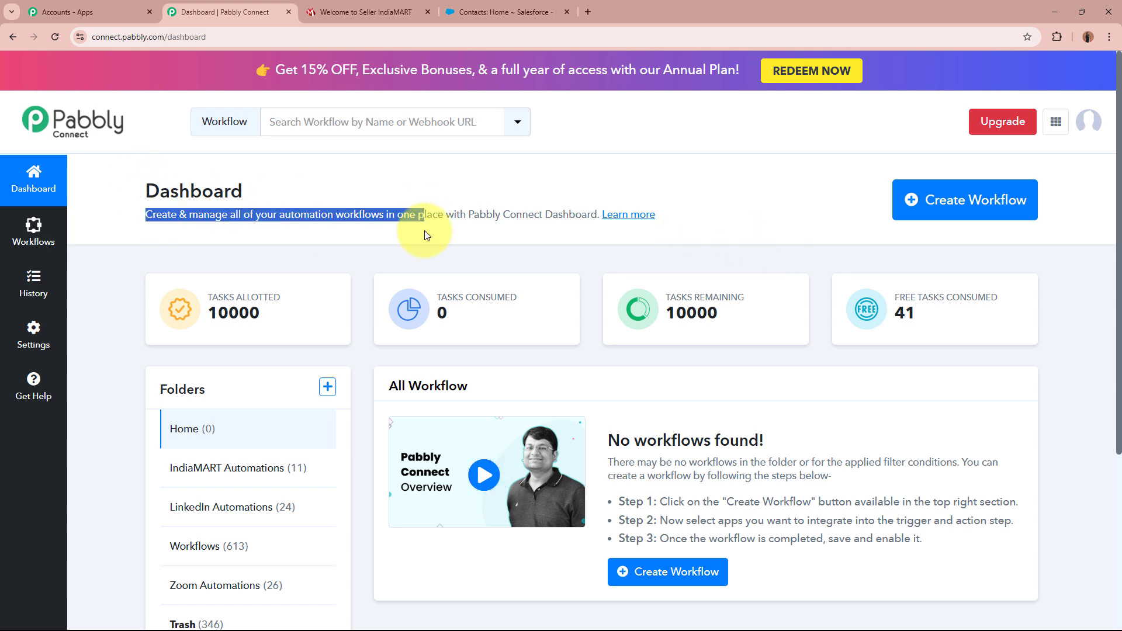
left_click(429, 236)
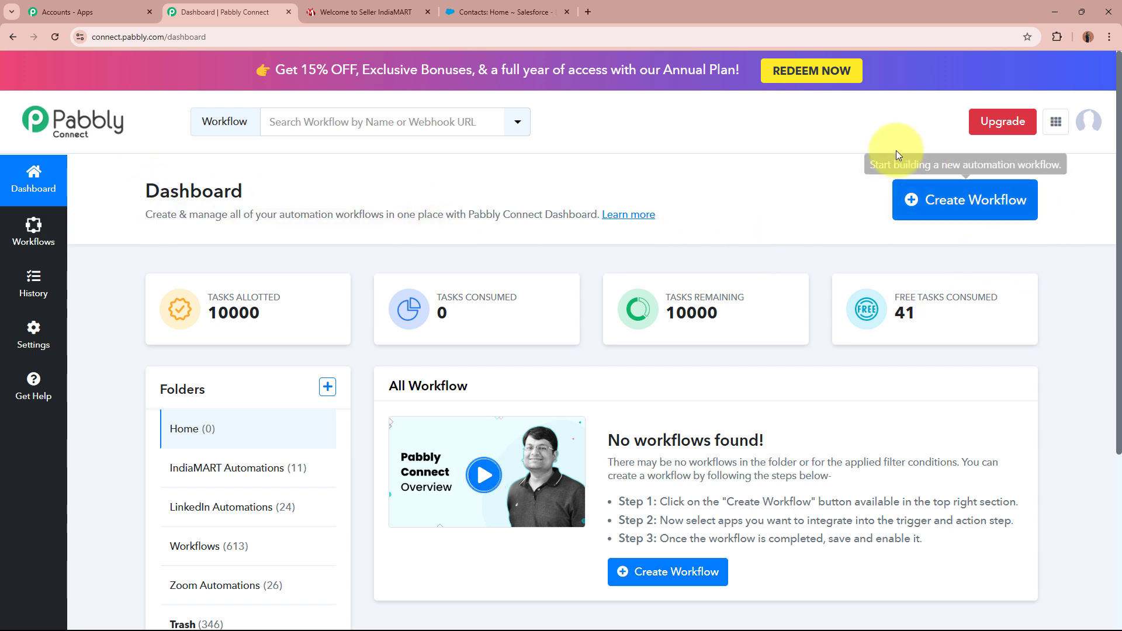
left_click(935, 200)
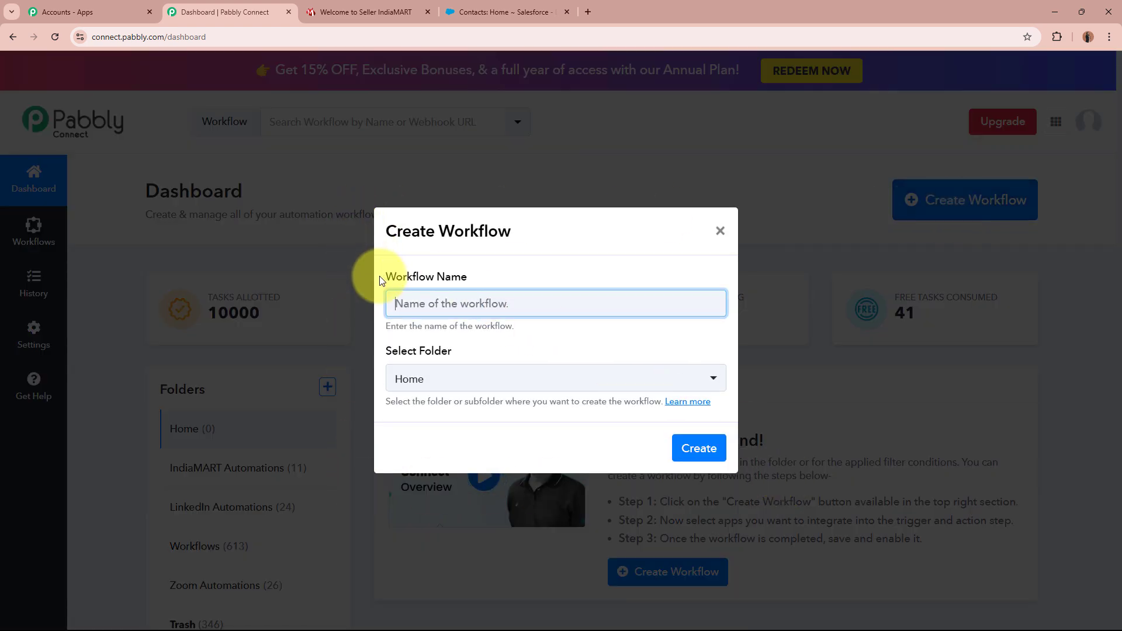
Step: Name the workflow 'Add IndiaMART Leads / Enquiries to Salesforce for Modular Kitchen Business'
left_click_drag(380, 278, 488, 279)
left_click_drag(386, 351, 495, 356)
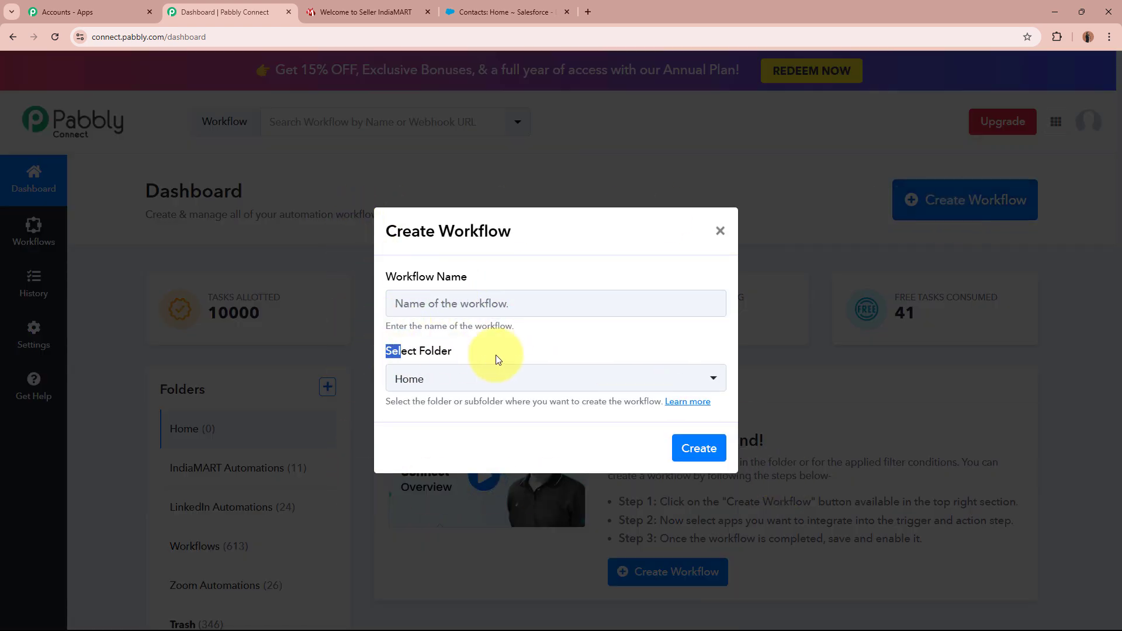
left_click(492, 299)
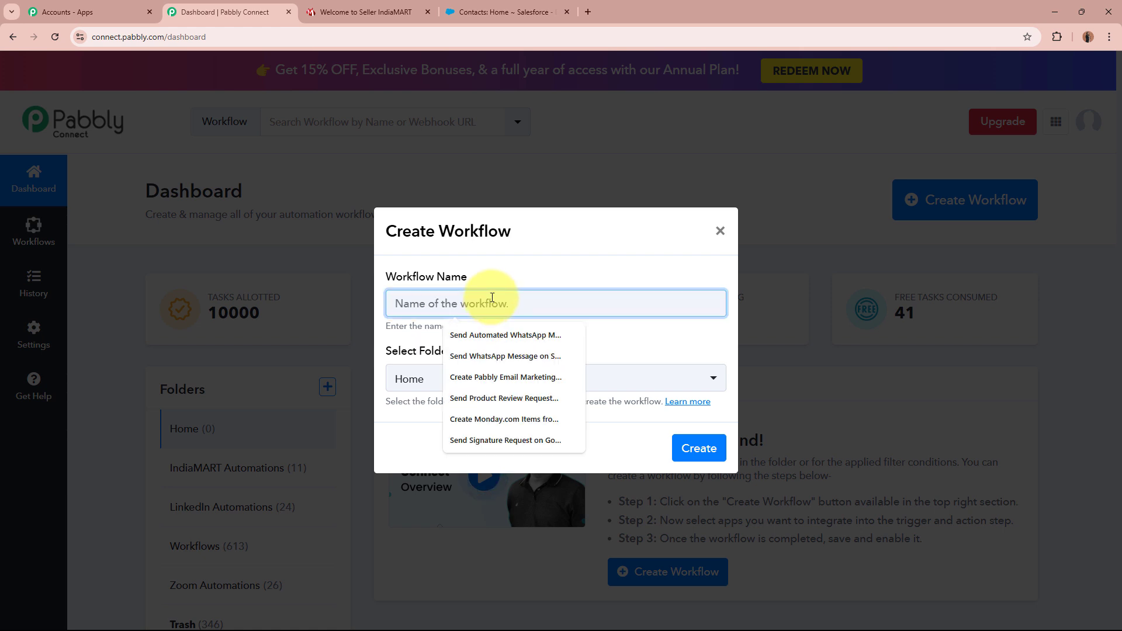
type("Add IndiaMART Leads / Enquiries to Salesforce for Modular Kitchen Business")
left_click(515, 345)
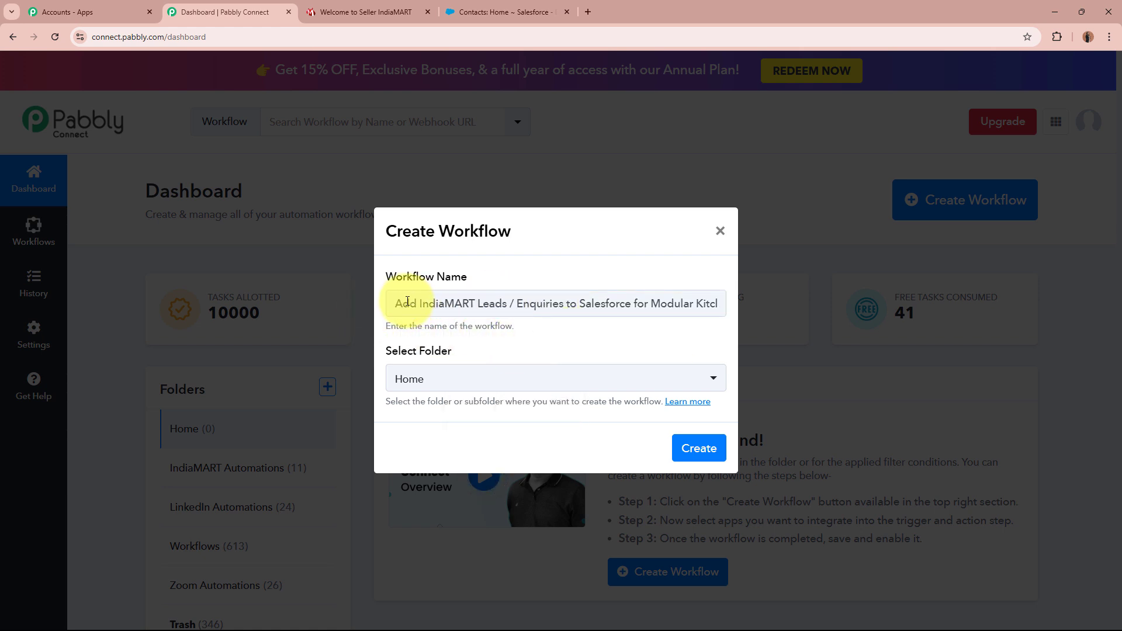
left_click_drag(408, 301, 724, 298)
left_click(637, 339)
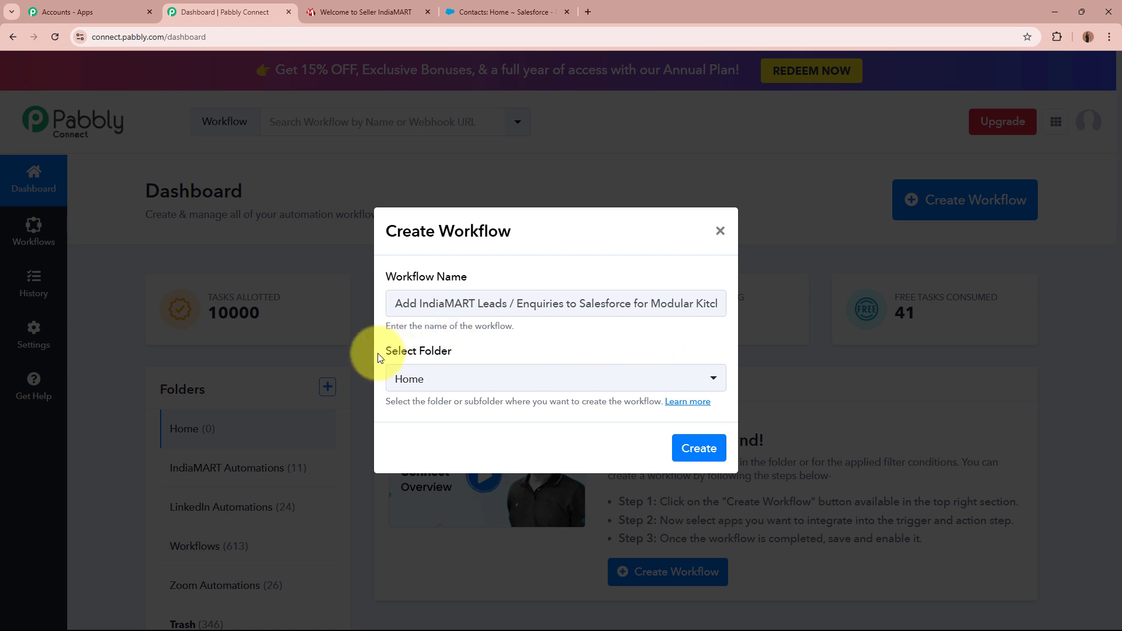
Step: Place the workflow in the IndiaMART Automations folder and create it
triple_click(475, 353)
left_click(475, 353)
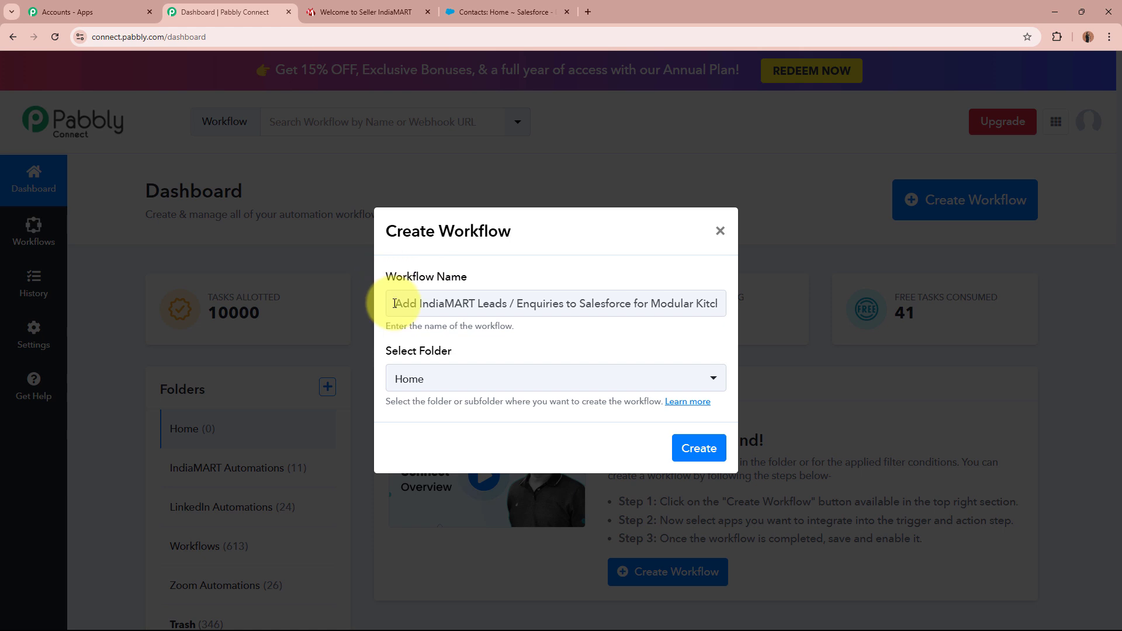
left_click(476, 378)
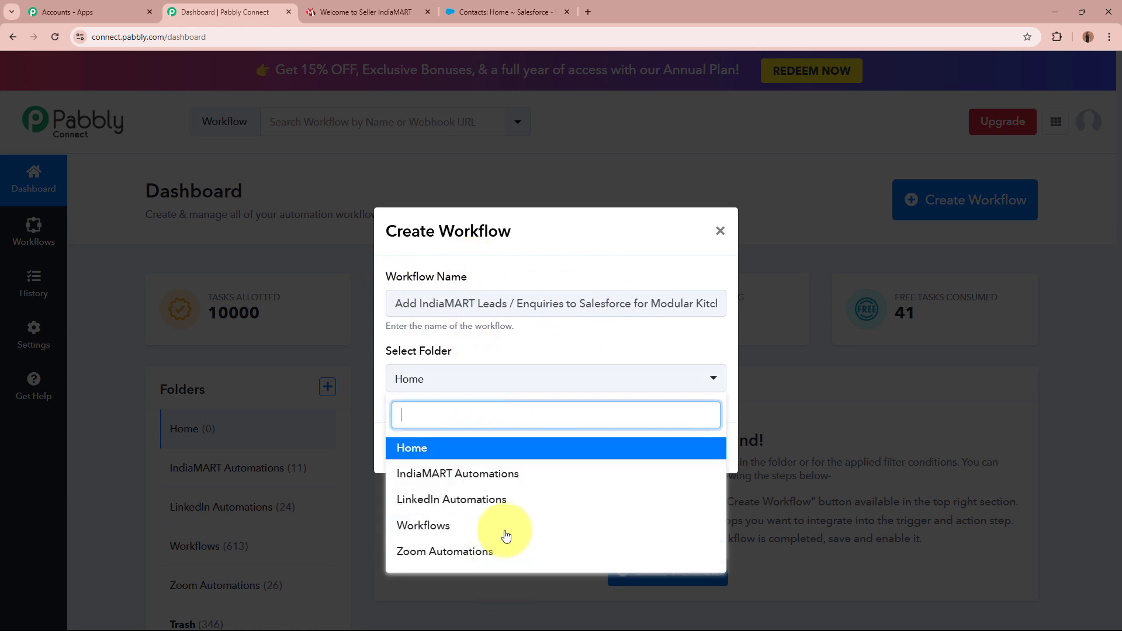
left_click(500, 473)
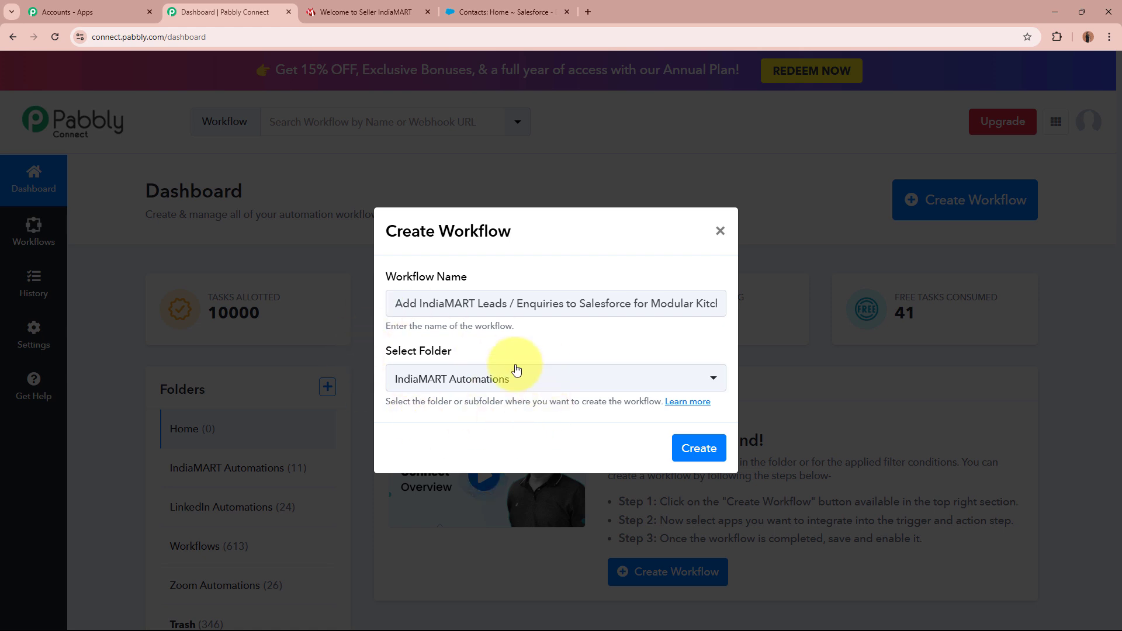
left_click_drag(401, 303, 719, 303)
left_click(602, 351)
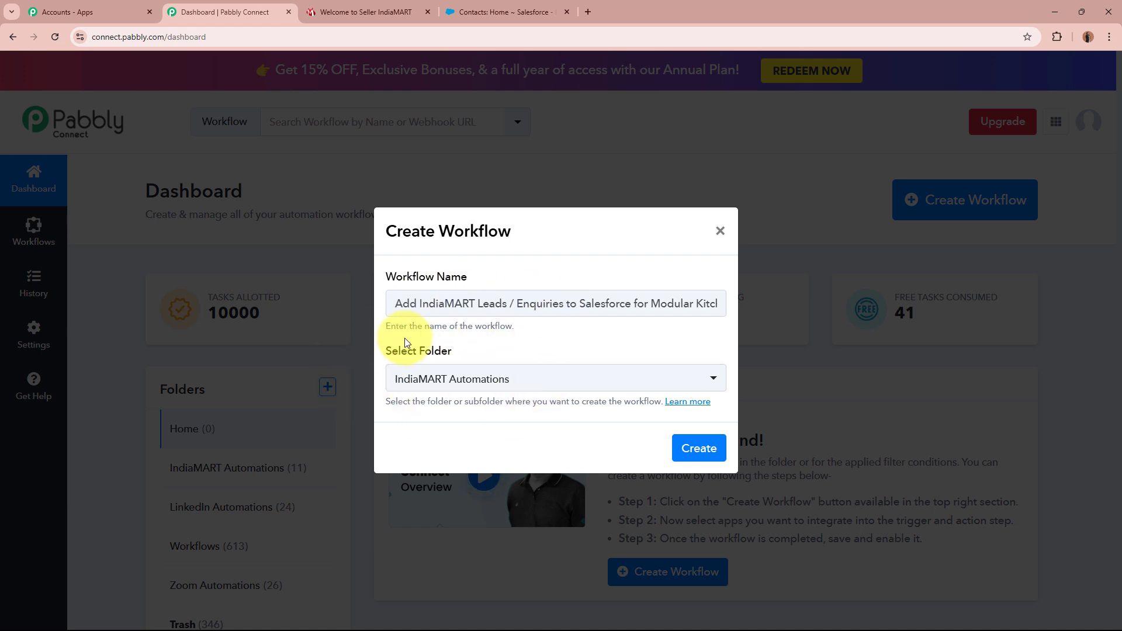
left_click(708, 450)
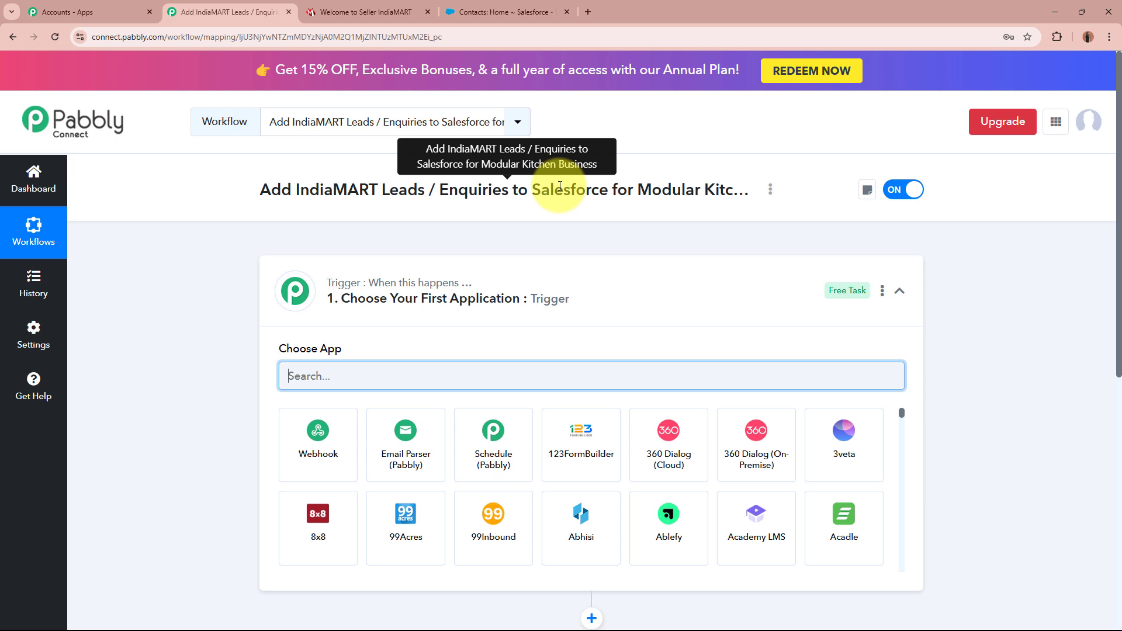
Step: Search trigger apps for 'Indi' to list IndiaMART and TradeIndia, then switch to the IndiaMART seller tab
left_click(591, 305)
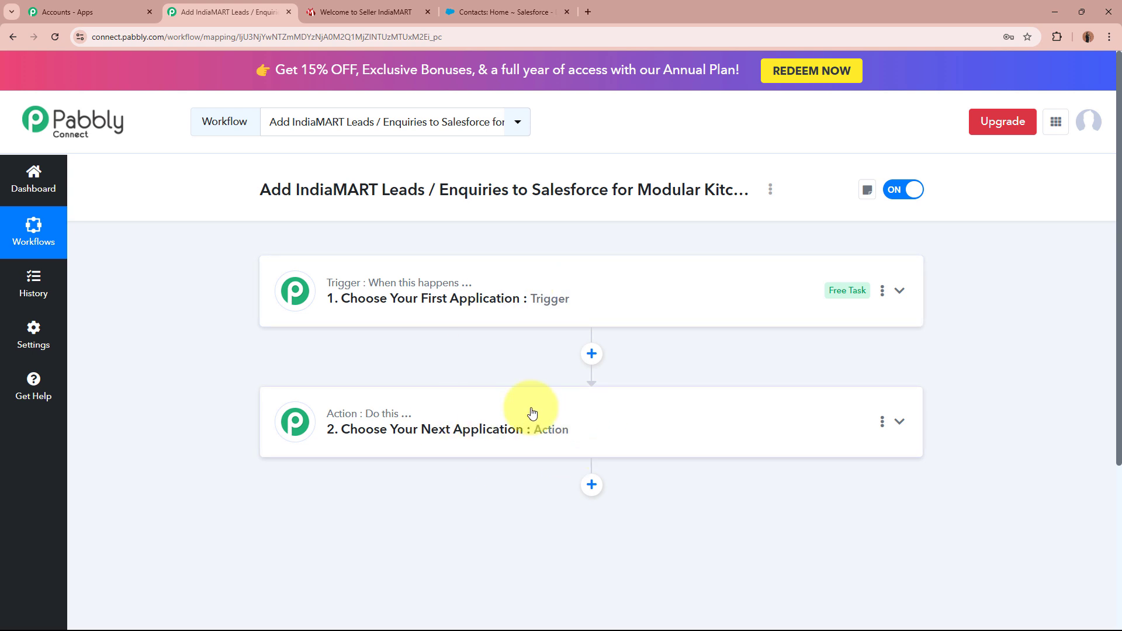
left_click(677, 310)
left_click(659, 384)
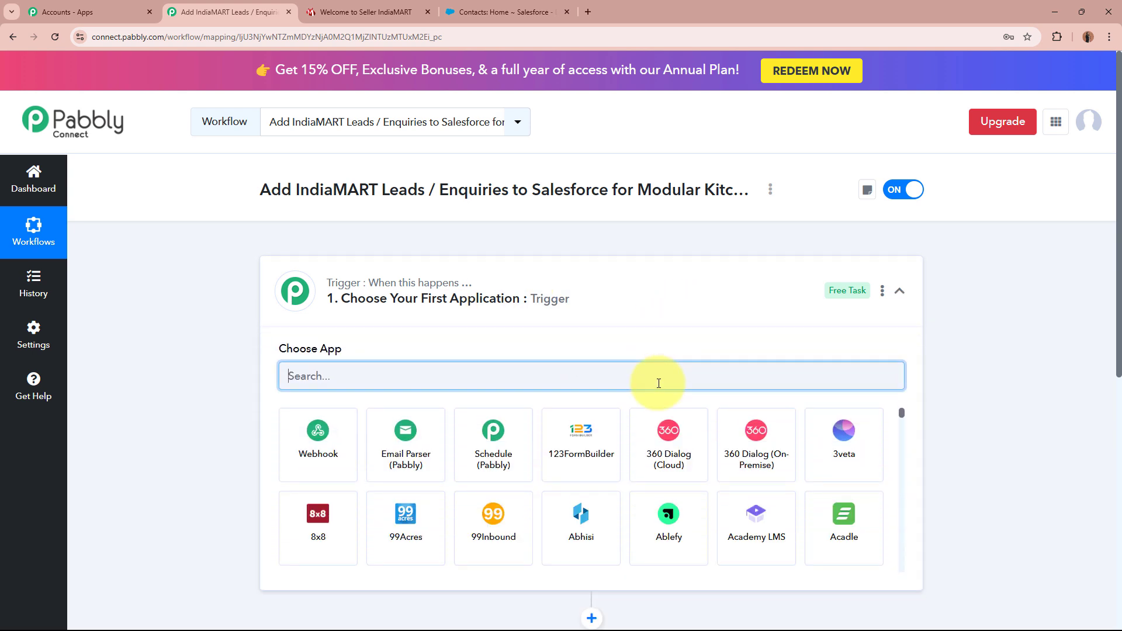
type("In")
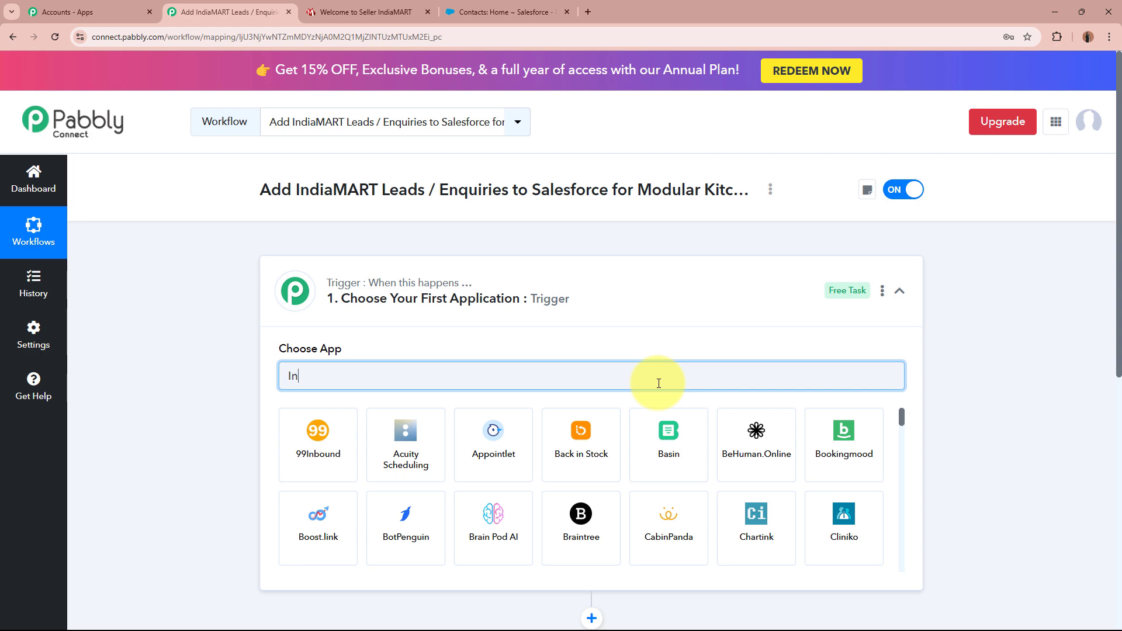
type("dia")
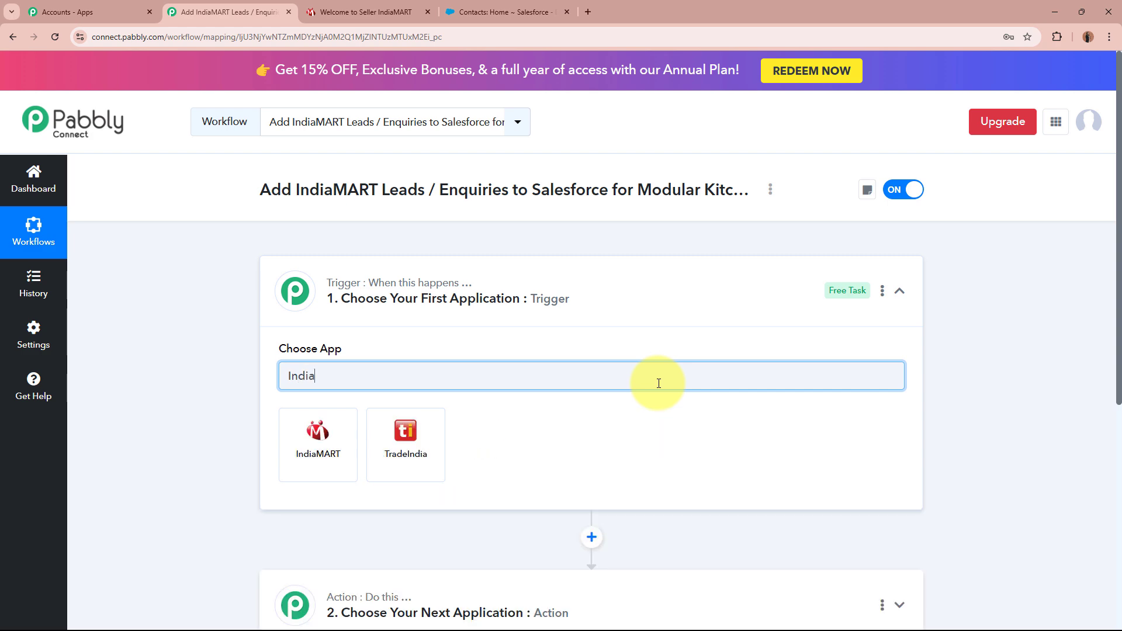
left_click(363, 9)
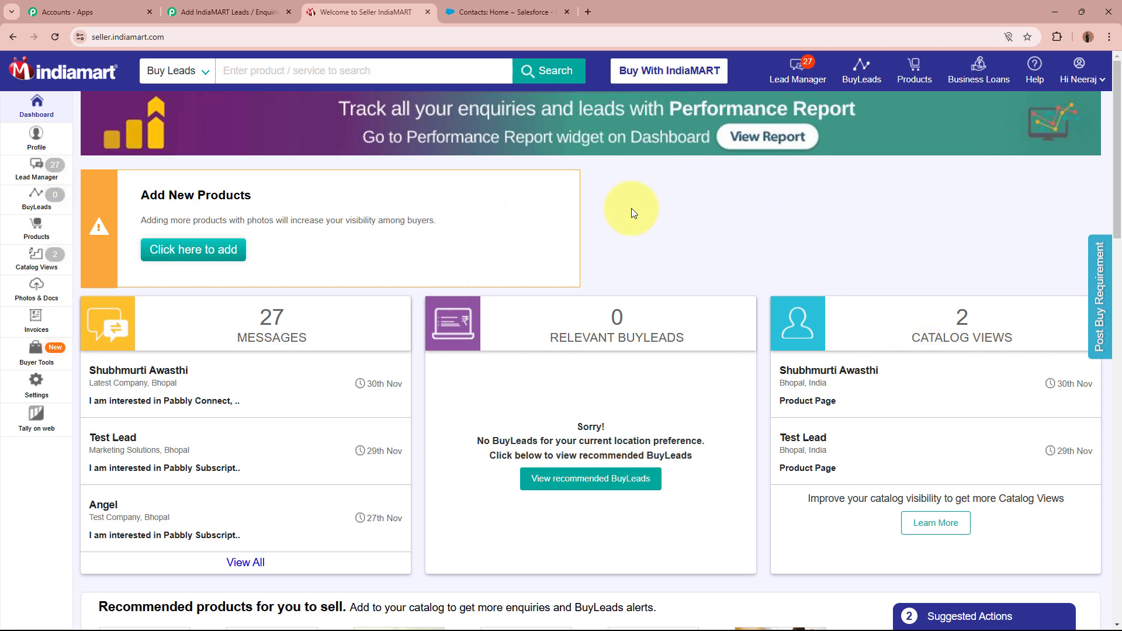
Step: Scroll through the IndiaMART seller dashboard, then return to the Pabbly Connect workflow
scroll(714, 232, "down", 2)
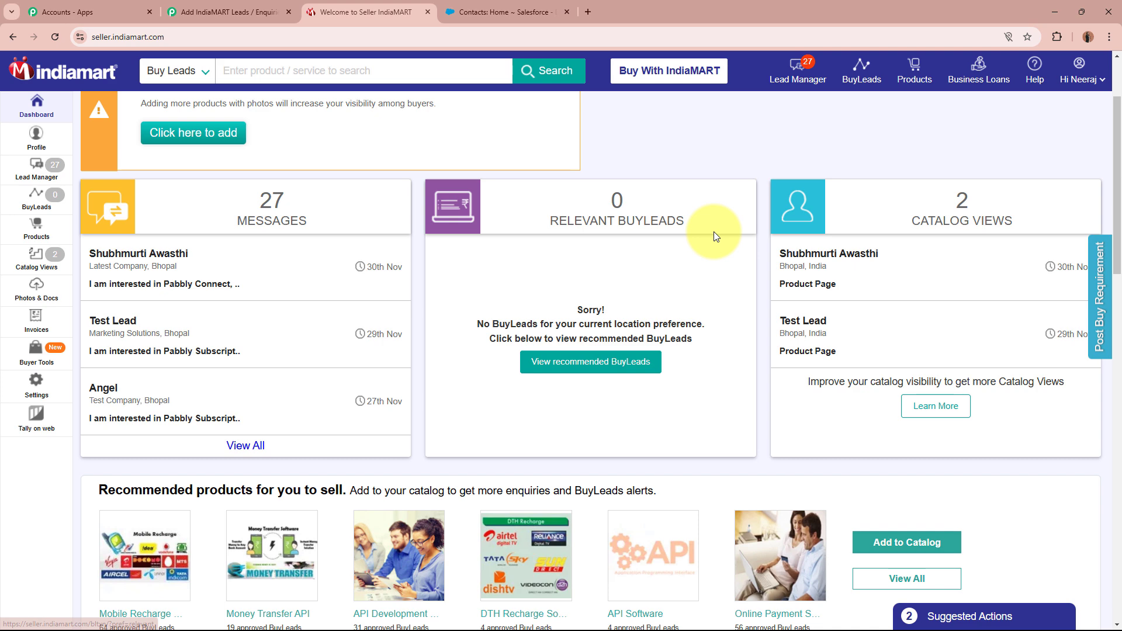
scroll(713, 231, "up", 2)
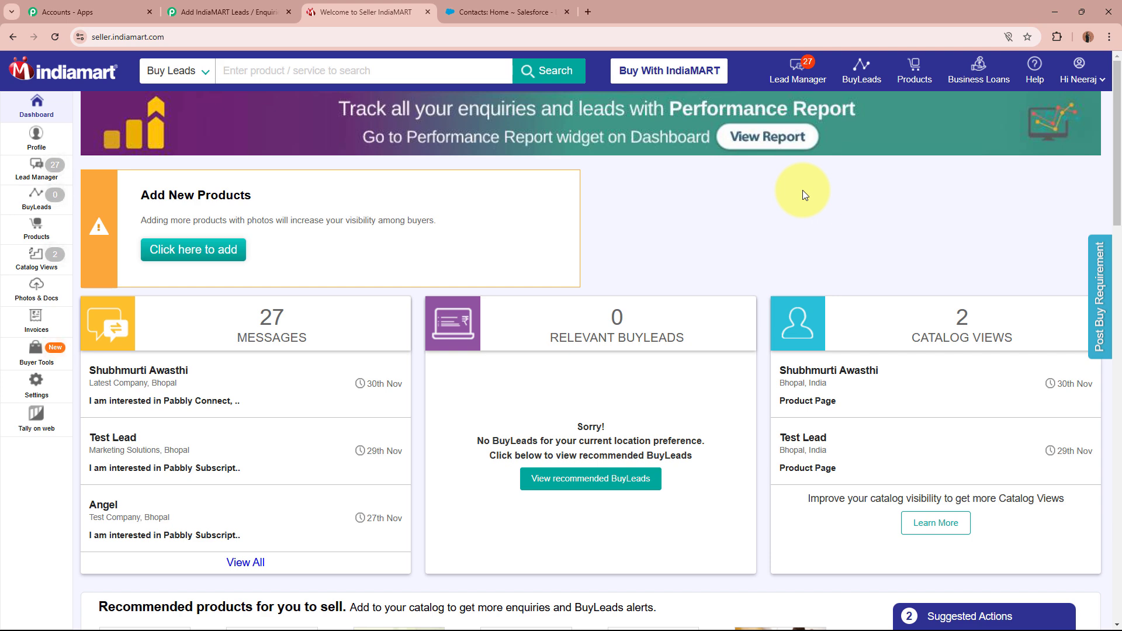
left_click(245, 11)
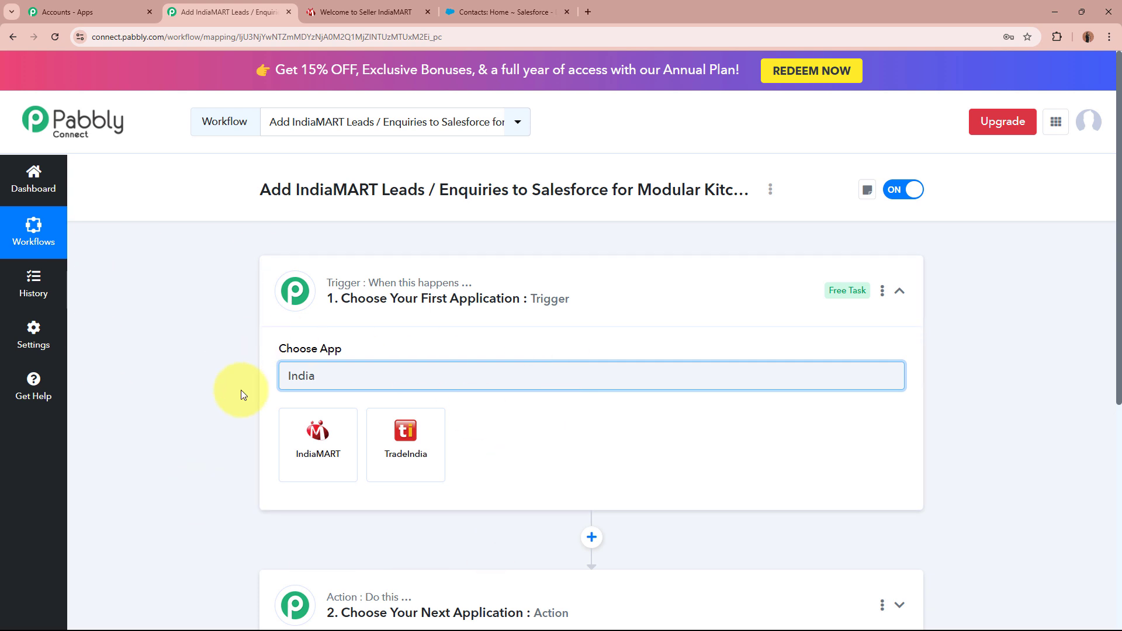
Step: Set the trigger to IndiaMART with the New Leads event
left_click(318, 435)
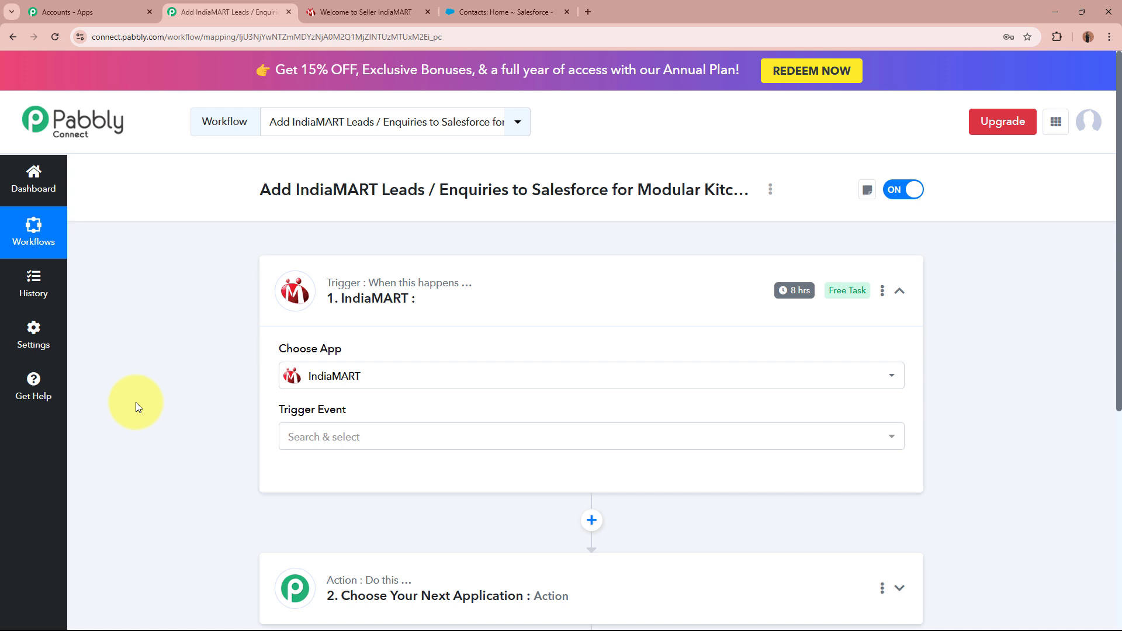
left_click(420, 445)
left_click(421, 521)
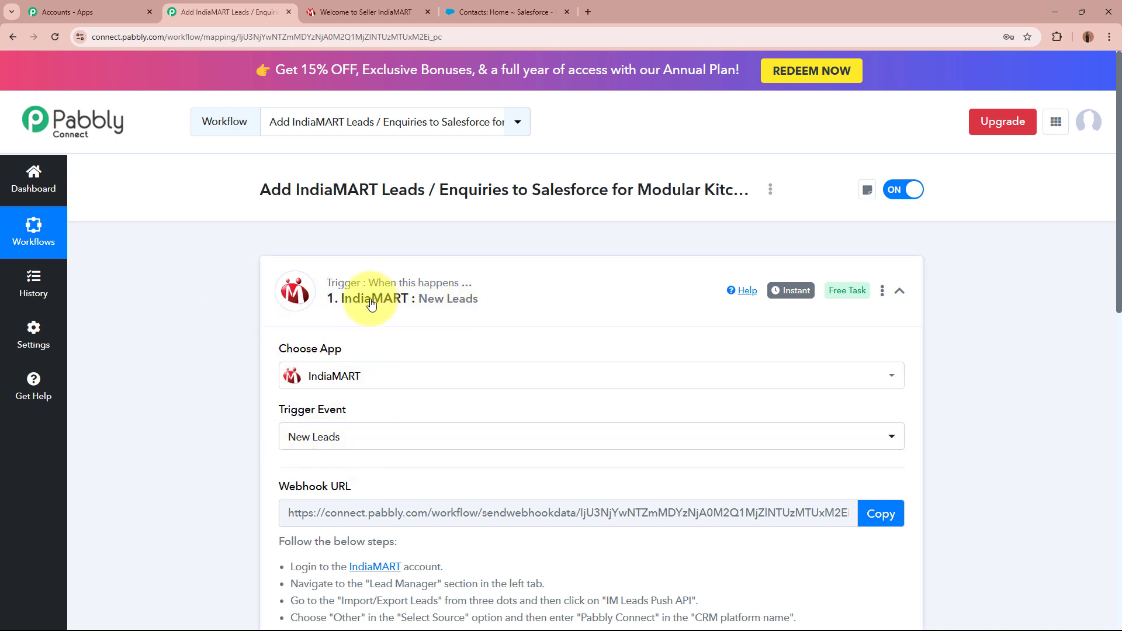
Step: Copy the trigger's webhook URL and start capturing the webhook response
scroll(183, 353, "down", 4)
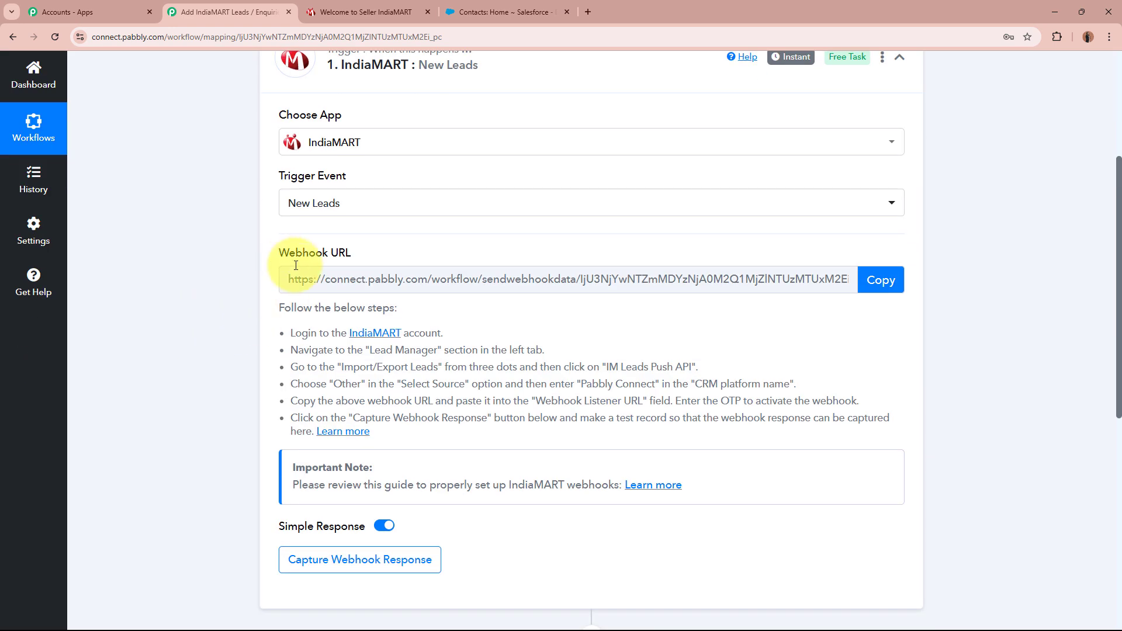
left_click_drag(295, 265, 388, 254)
left_click(194, 329)
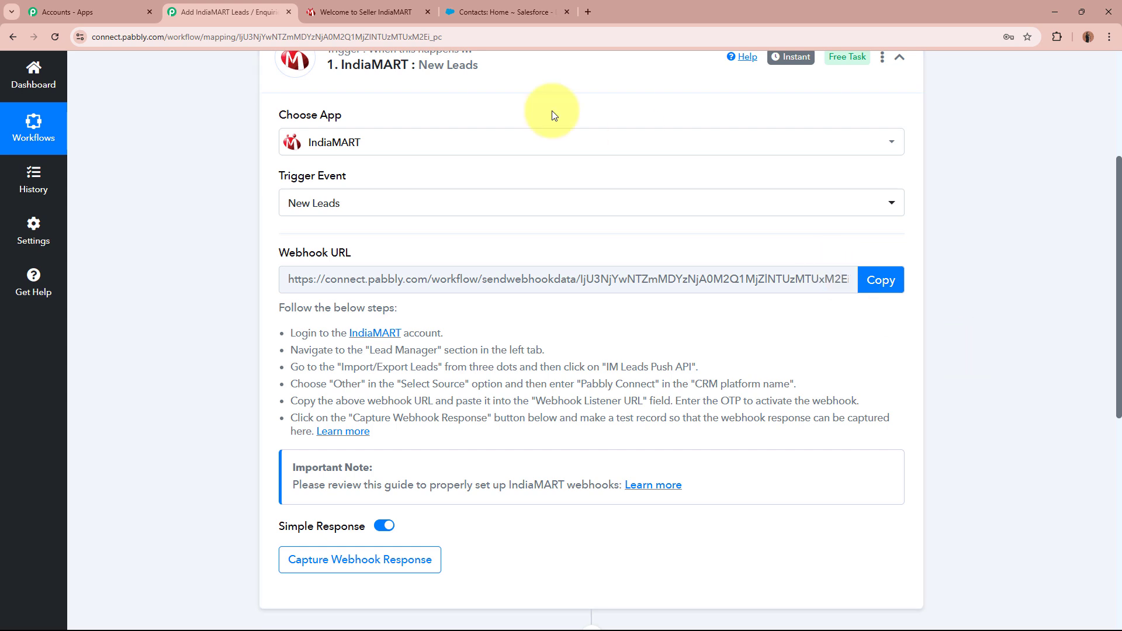
left_click_drag(284, 305, 385, 418)
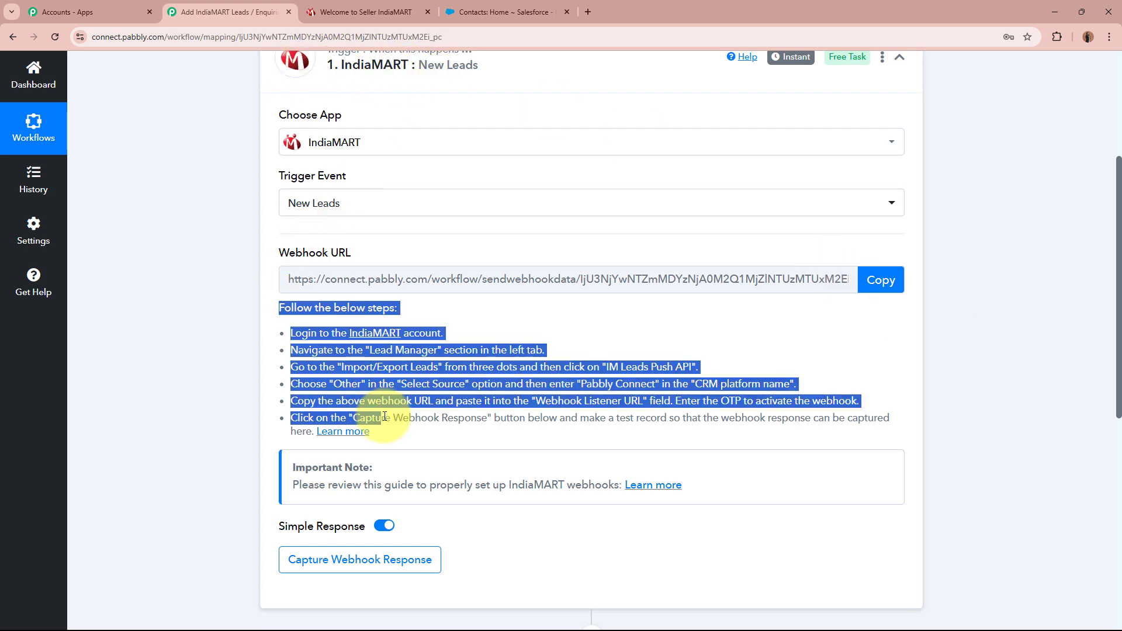
left_click(385, 417)
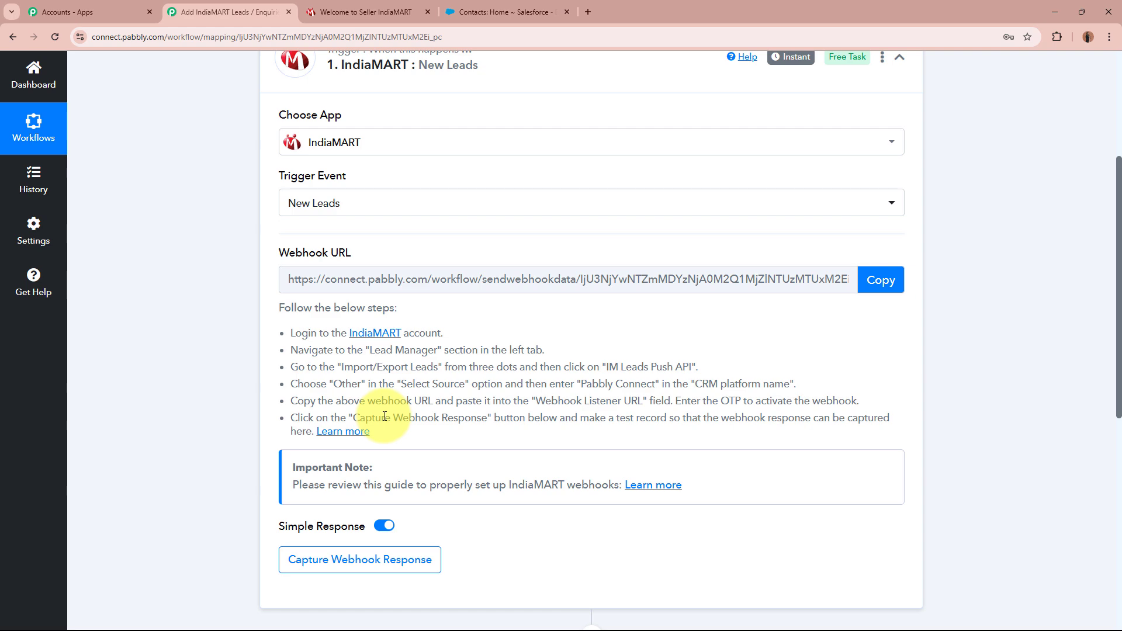
left_click(881, 280)
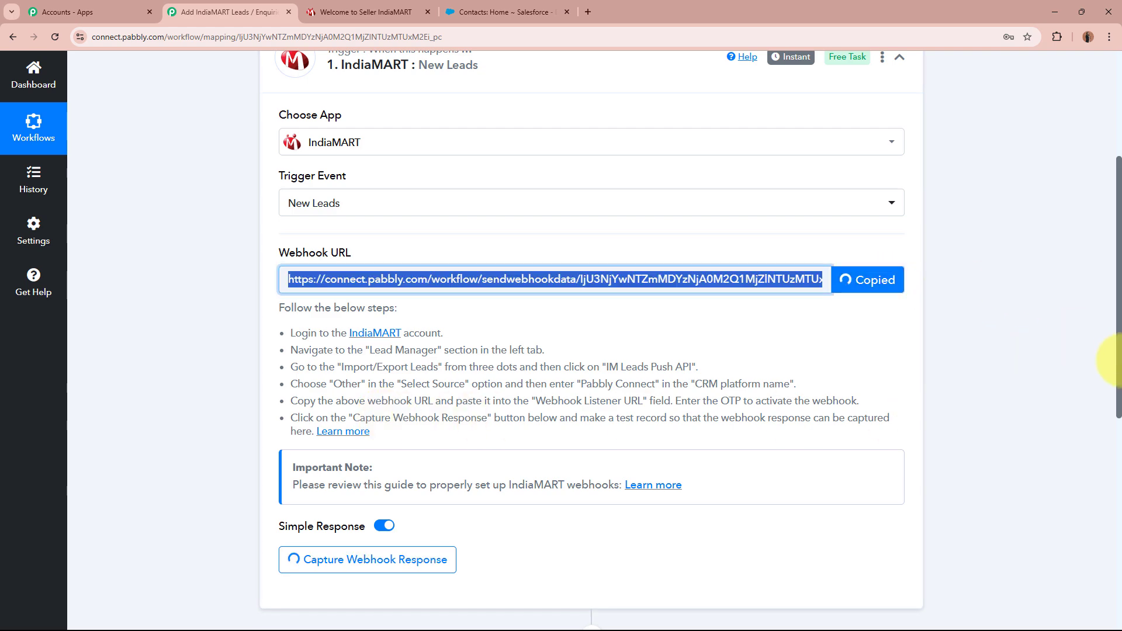
scroll(1112, 363, "up", 4)
left_click(1060, 367)
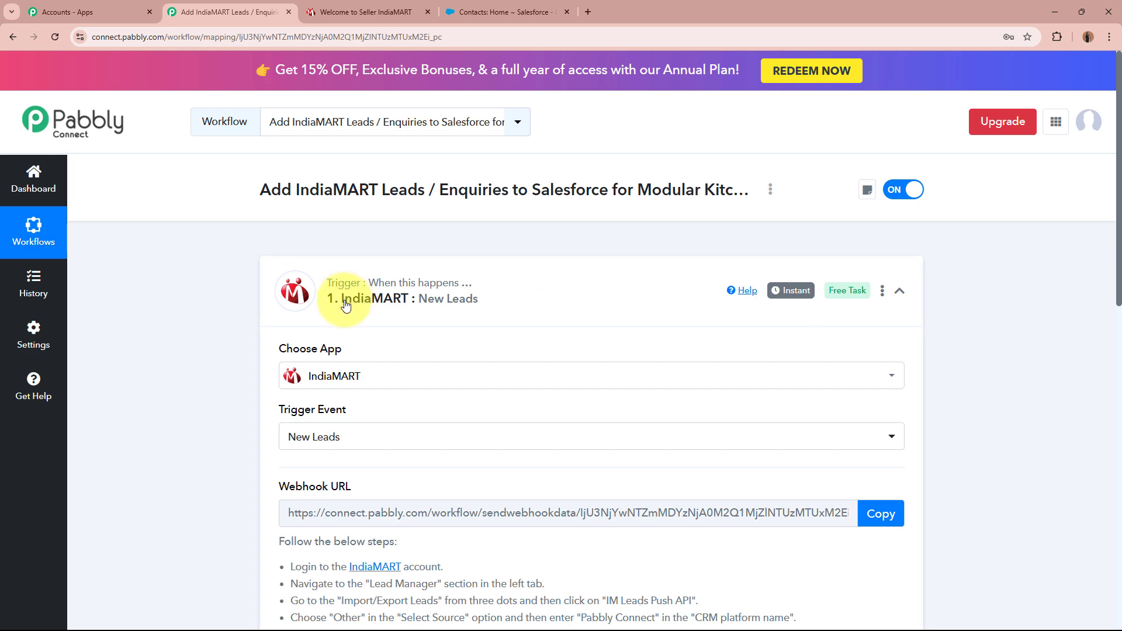
Step: In IndiaMART Lead Manager, open Import / Export Leads > Push API integration
left_click(387, 15)
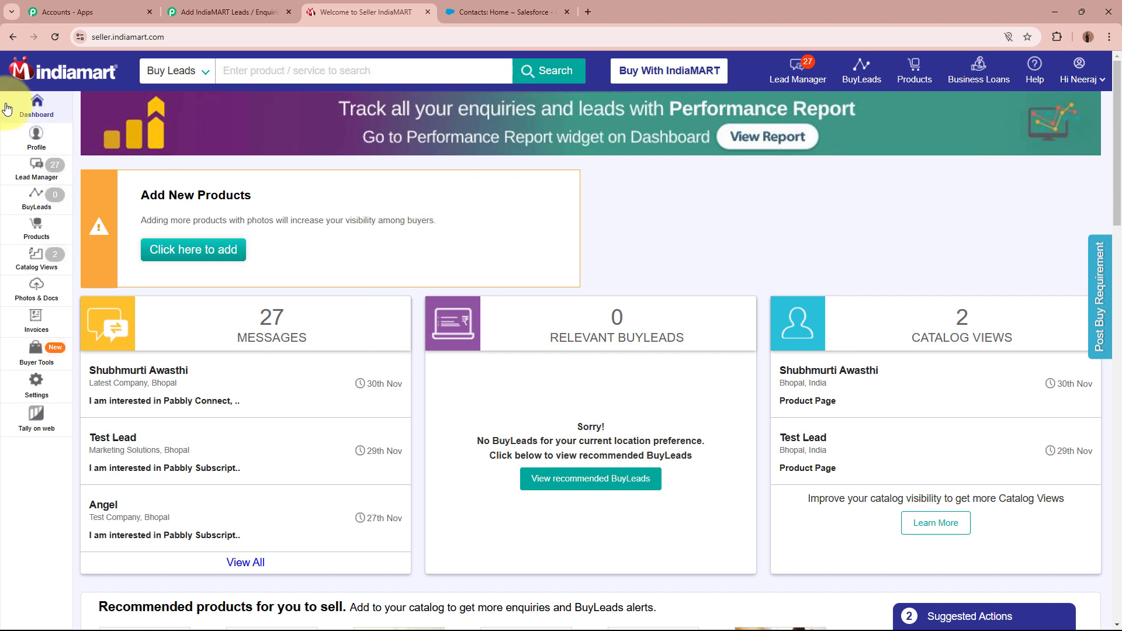
left_click(37, 169)
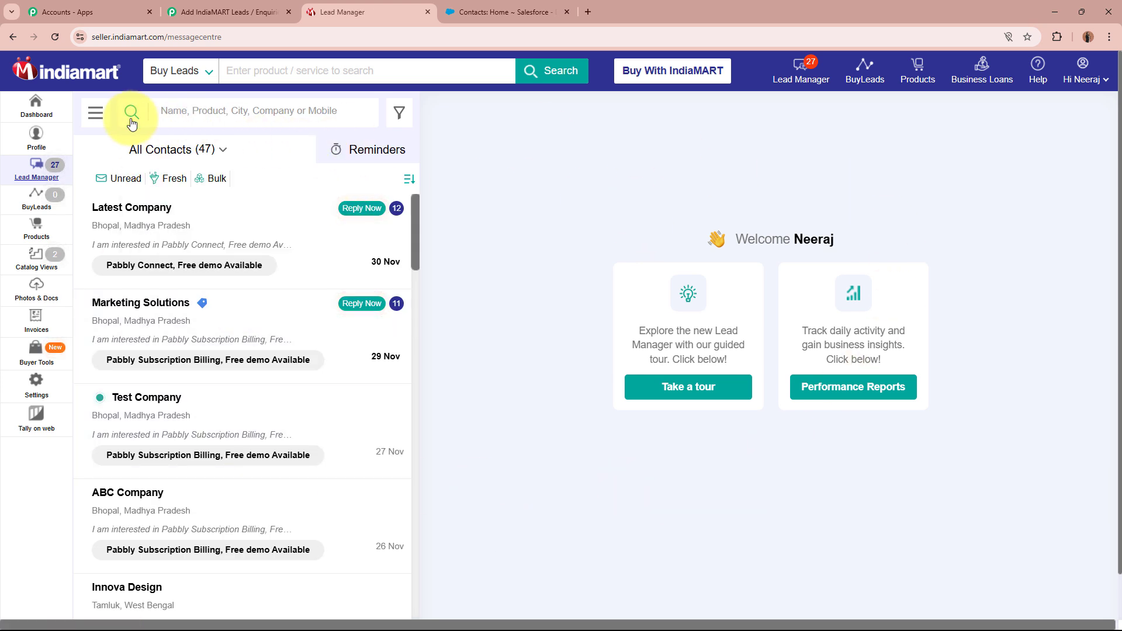
left_click(96, 114)
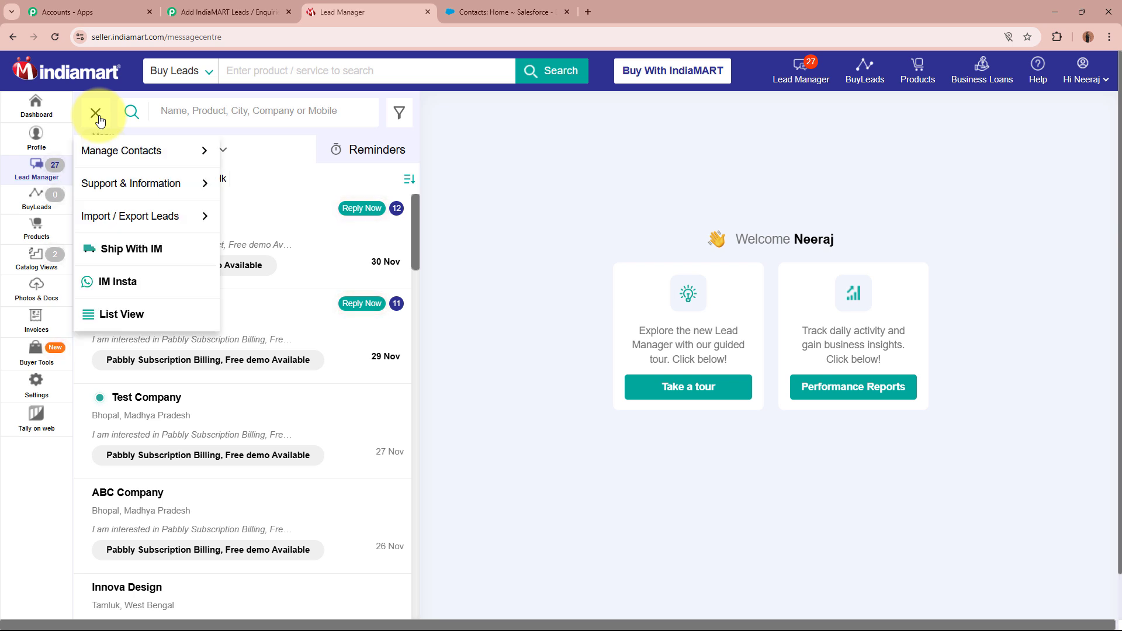
mouse_move(96, 214)
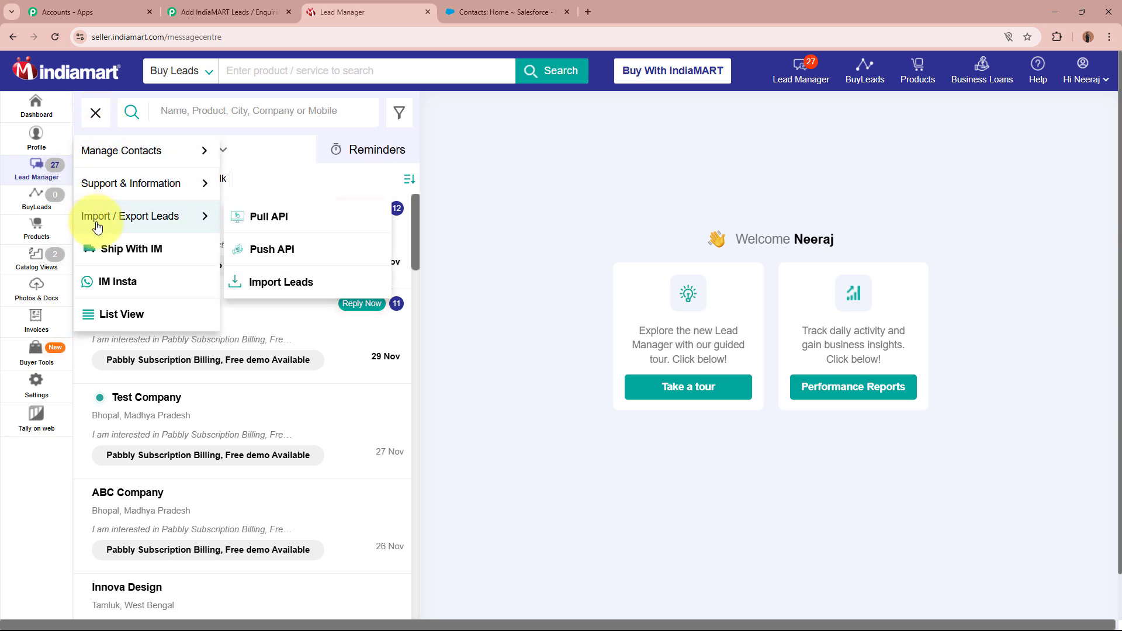
left_click(284, 252)
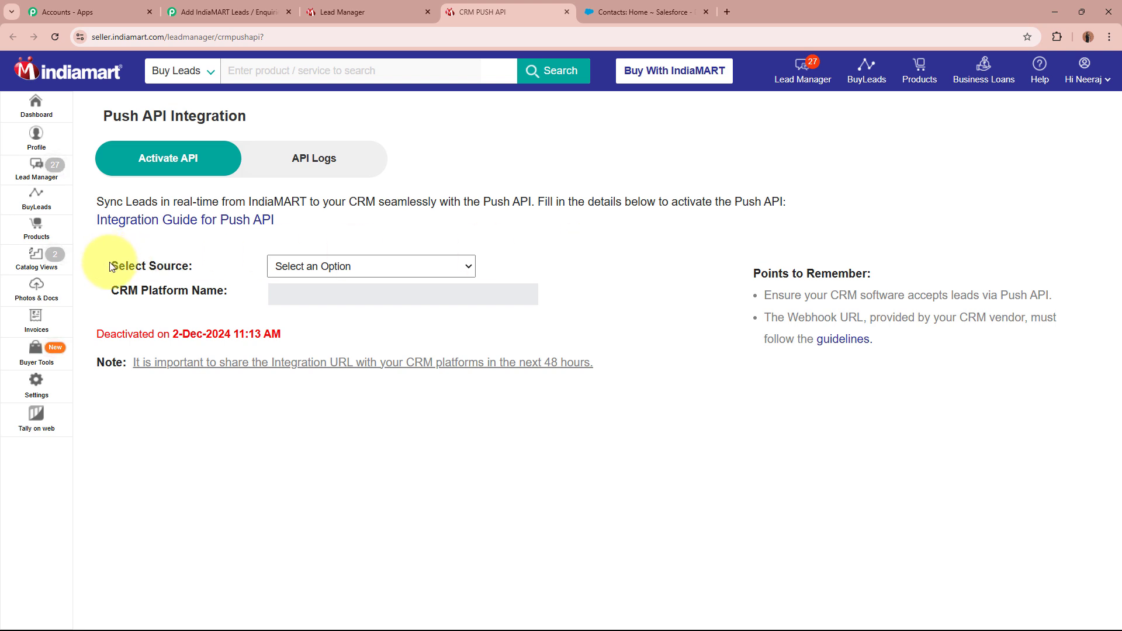
Step: Choose Other as the lead source on the Push API page
left_click_drag(111, 267, 187, 263)
left_click(187, 263)
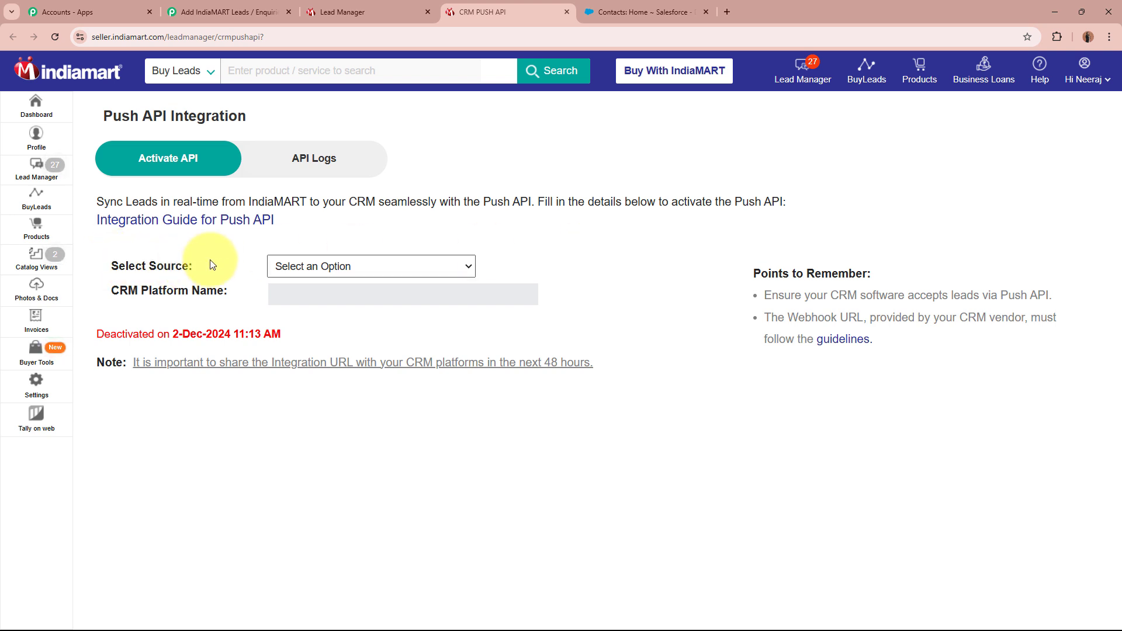
left_click(415, 264)
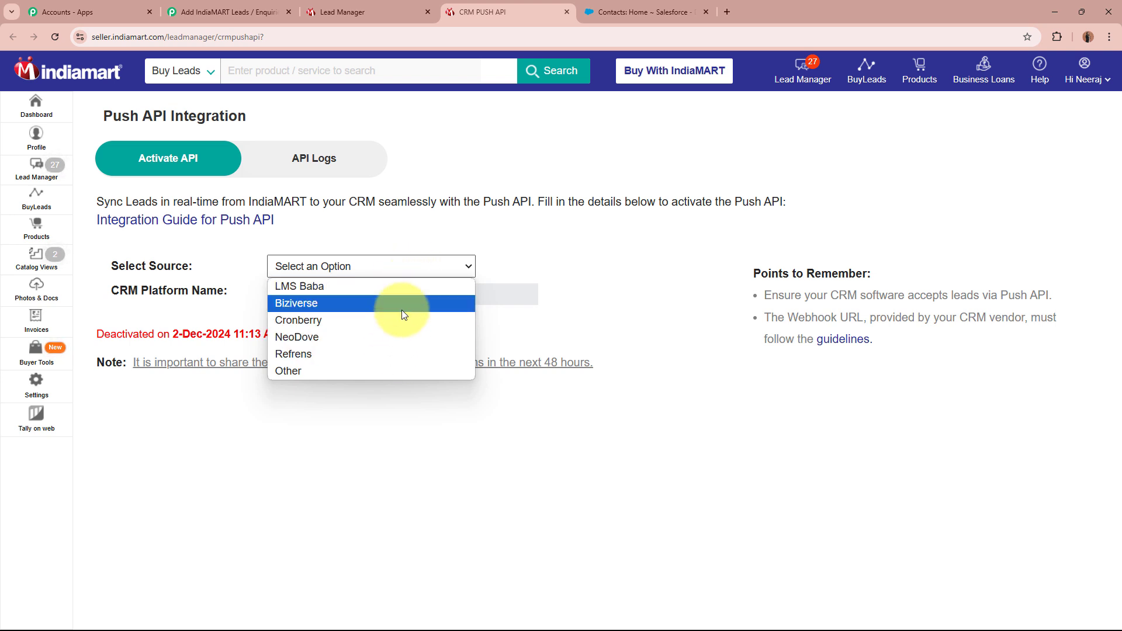
left_click(395, 372)
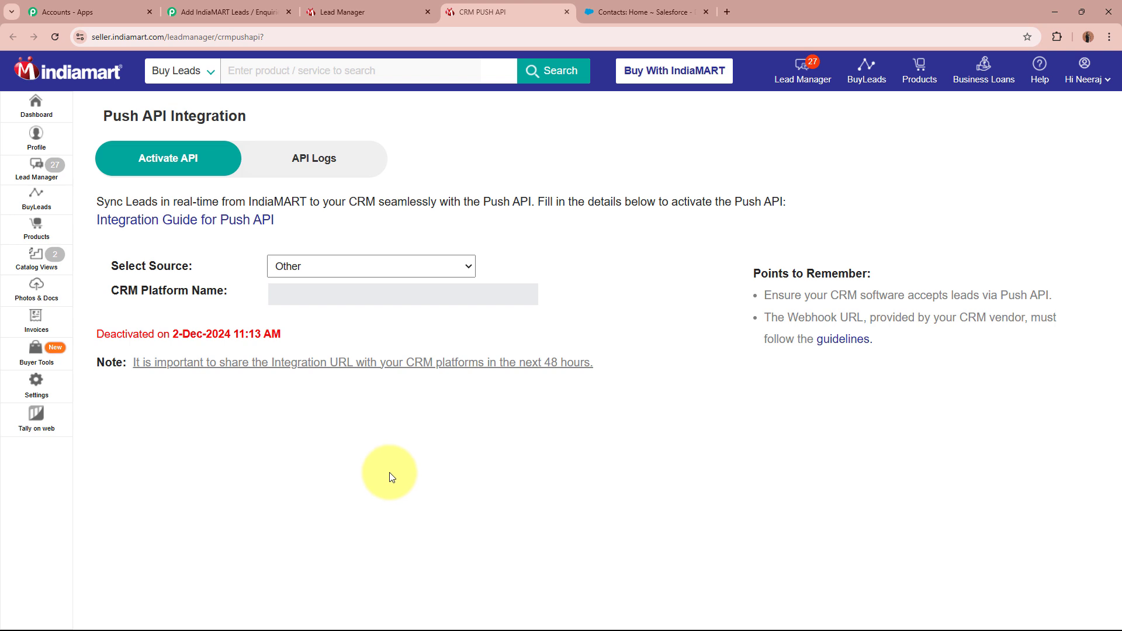
Step: Enter Pabbly Connect as the CRM platform and paste the Pabbly webhook URL as listener
left_click(400, 363)
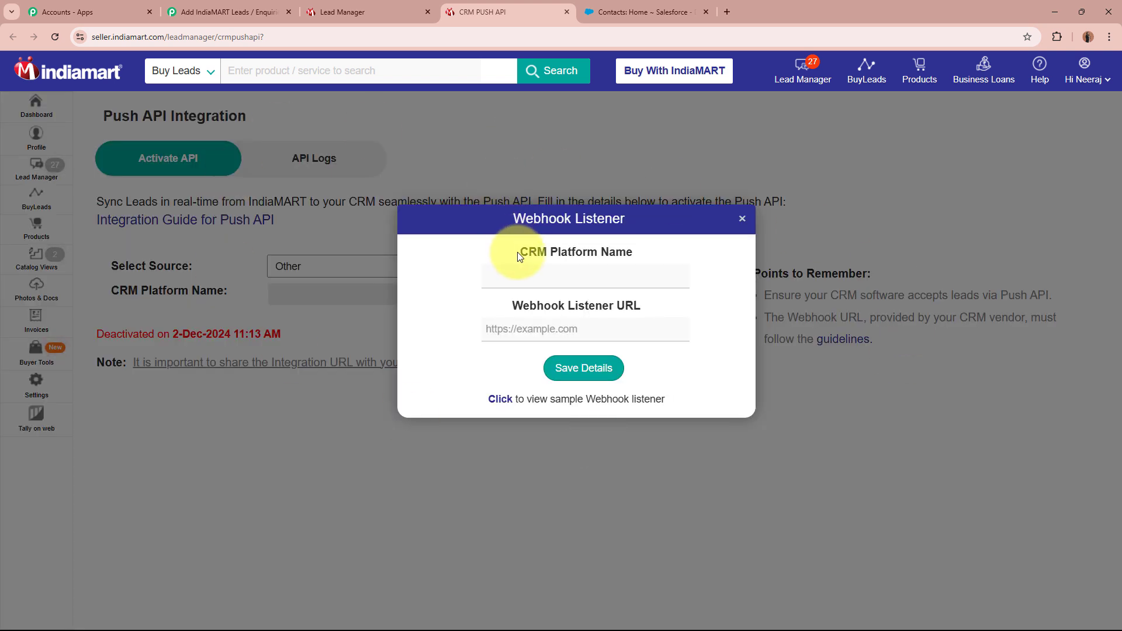
left_click_drag(517, 252, 640, 251)
left_click_drag(507, 306, 660, 316)
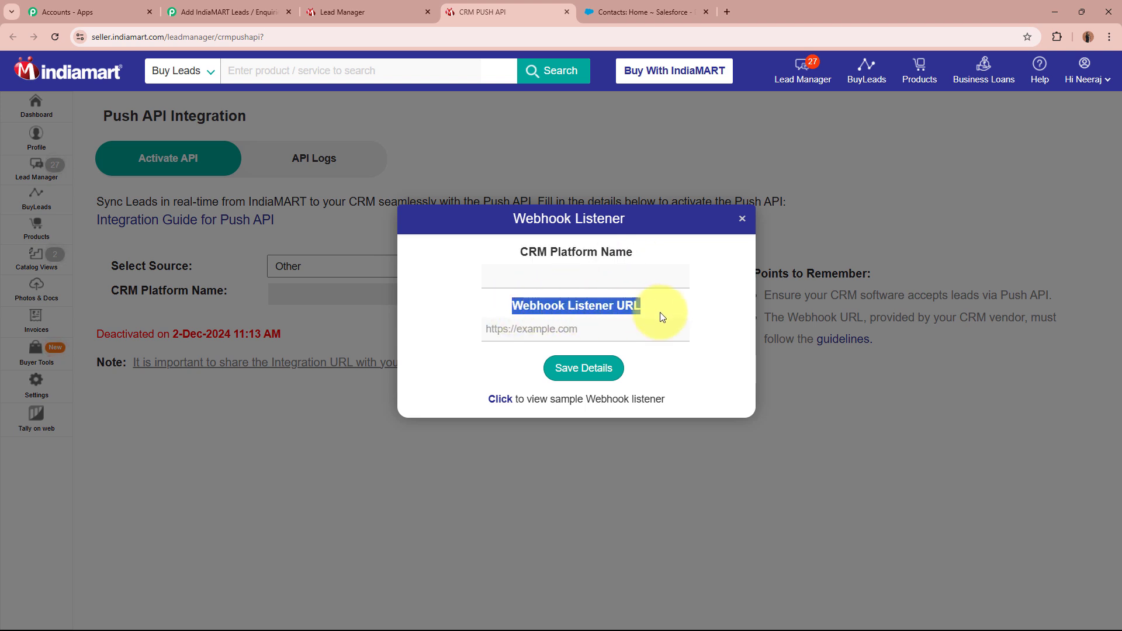
left_click(648, 276)
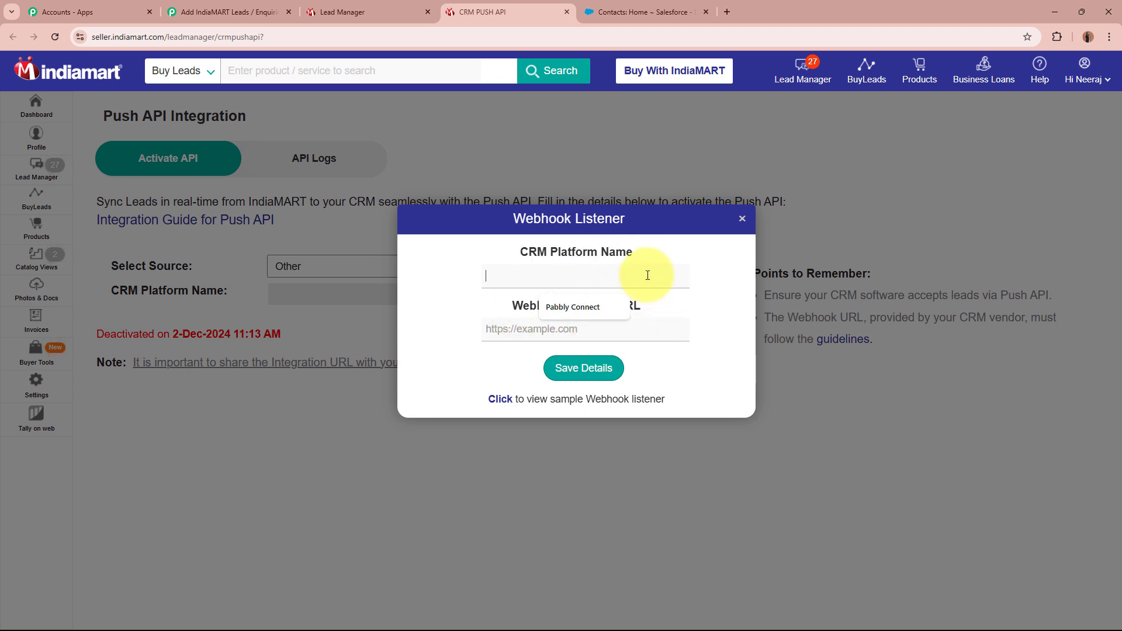
type("Pbbl")
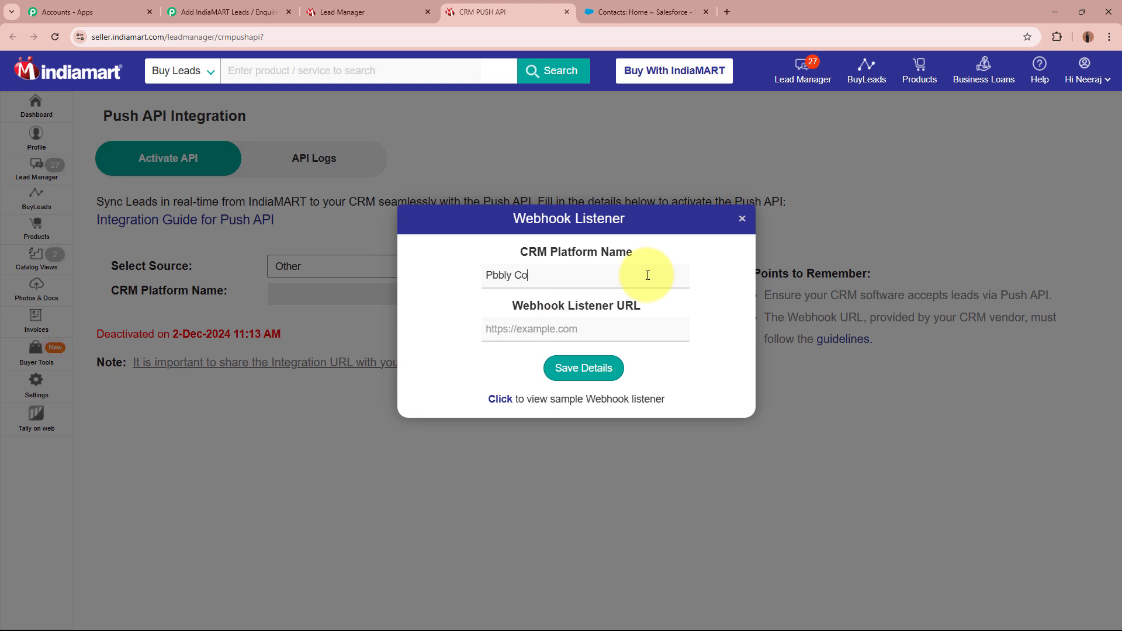
type("y Co")
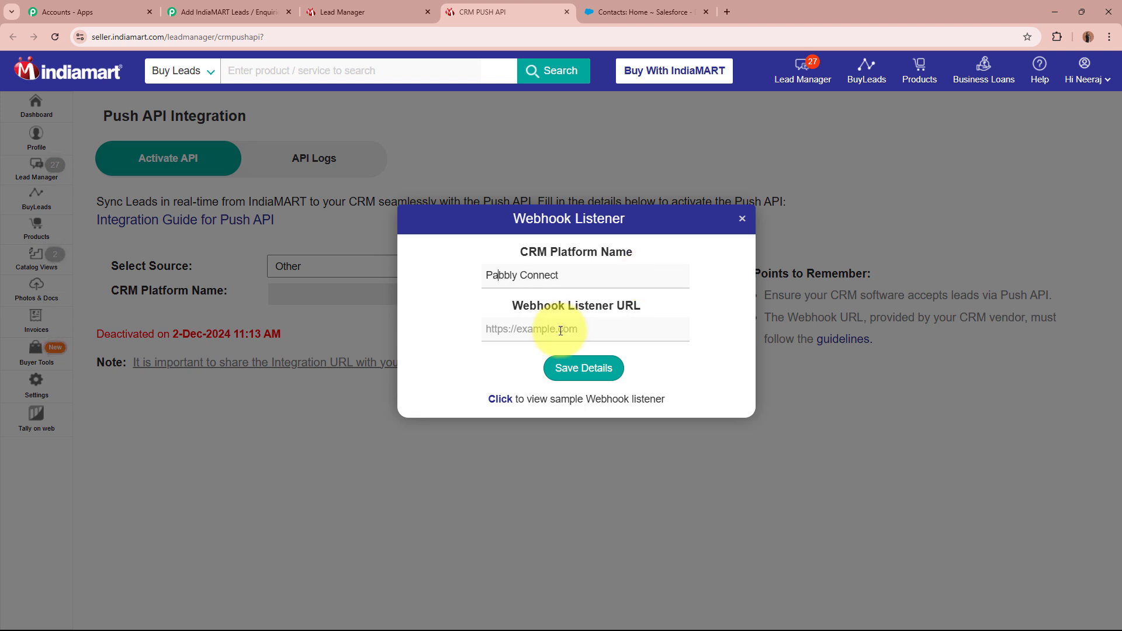
left_click(561, 331)
key("ctrl+v")
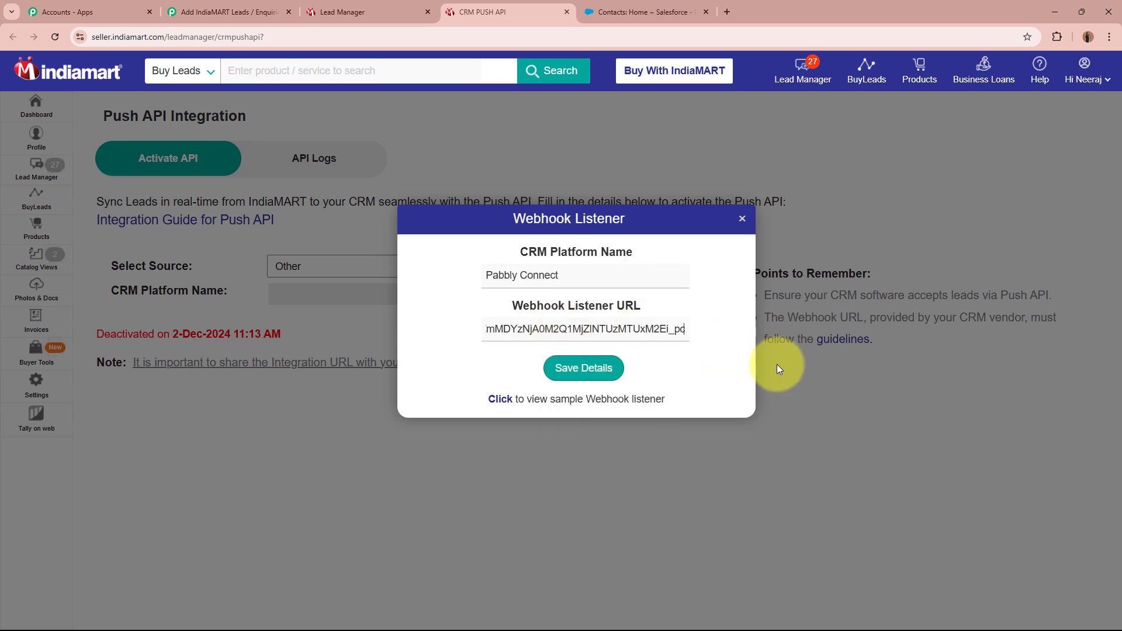
left_click(732, 367)
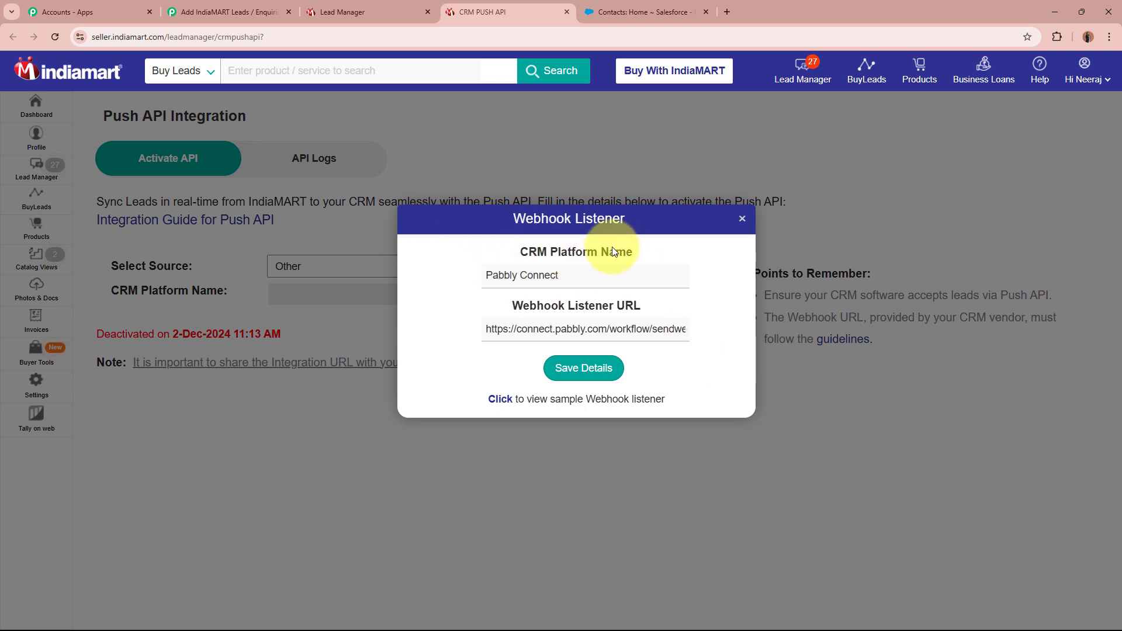
Step: Save the listener details, keep the first CRM-switch reason, and request the activation OTP
left_click(575, 373)
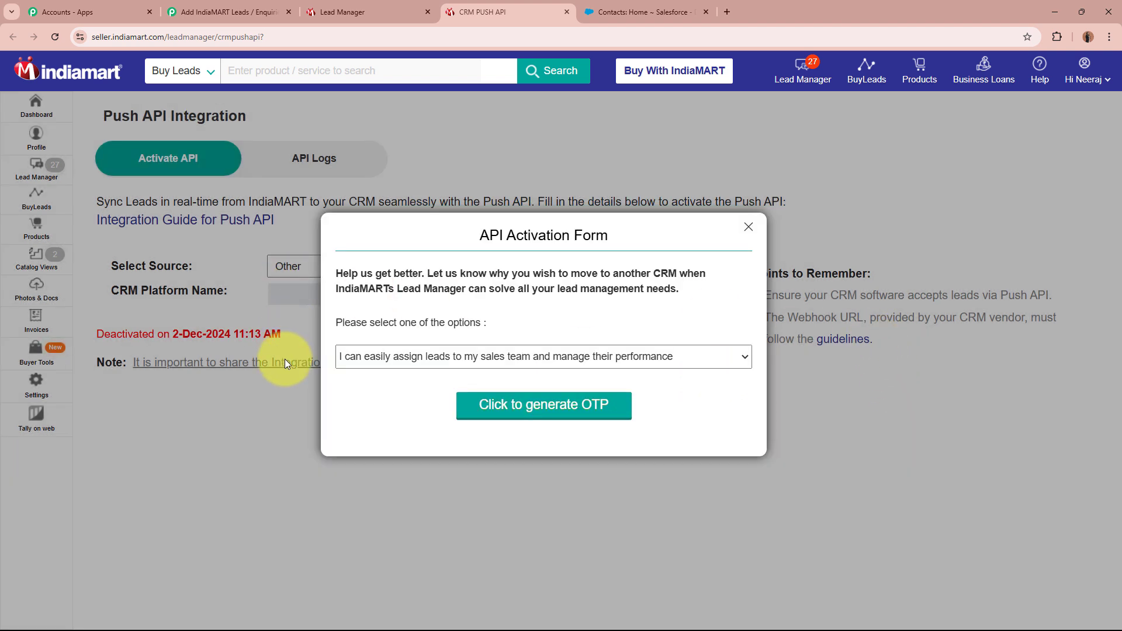
left_click(659, 354)
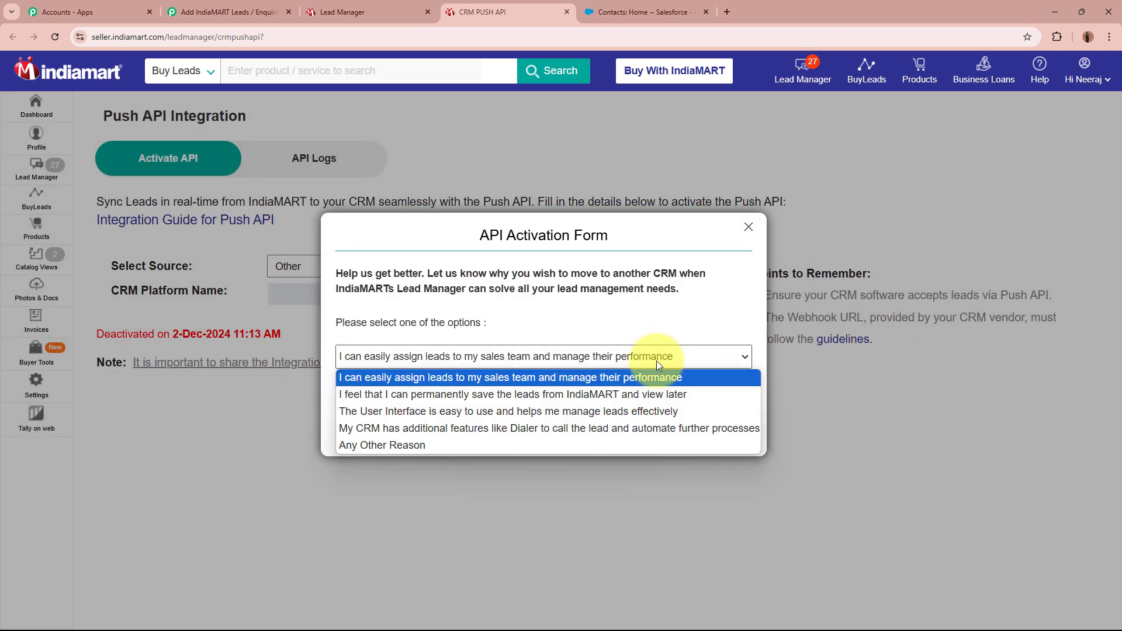
left_click(637, 316)
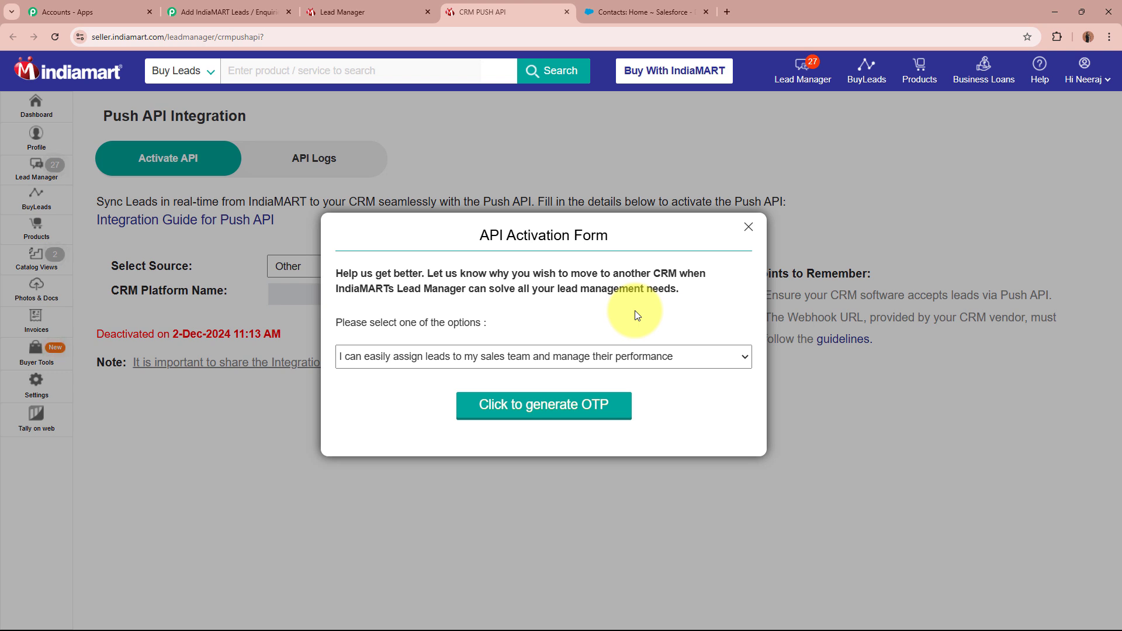
left_click(562, 405)
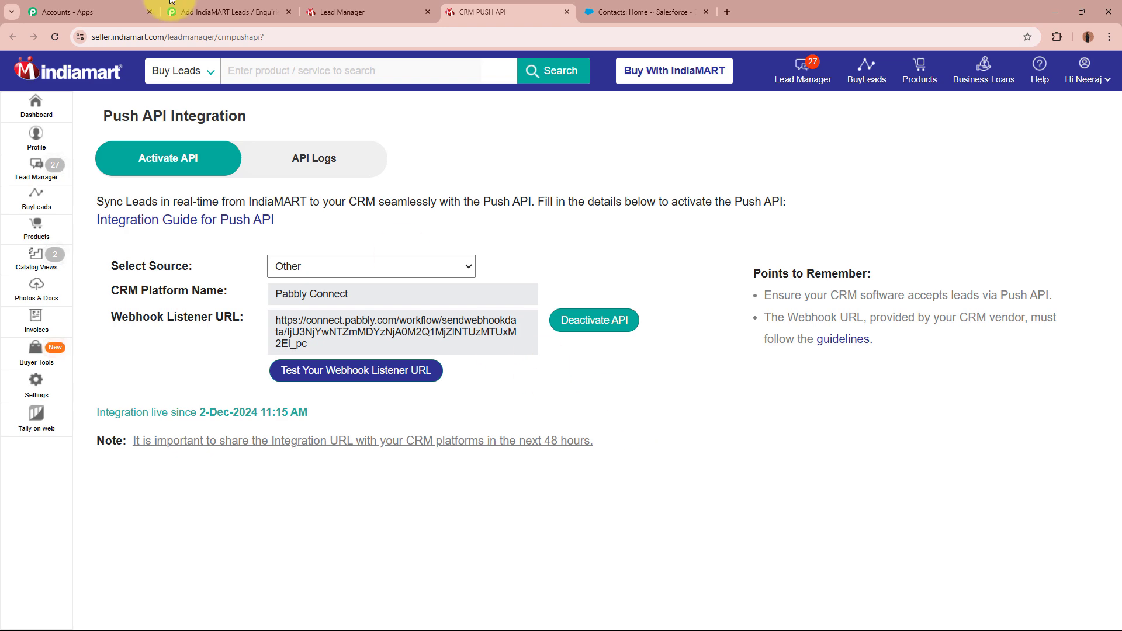
Step: Confirm the Pabbly trigger is waiting for a webhook response, then close the Lead Manager options menu
left_click(209, 6)
scroll(246, 338, "down", 8)
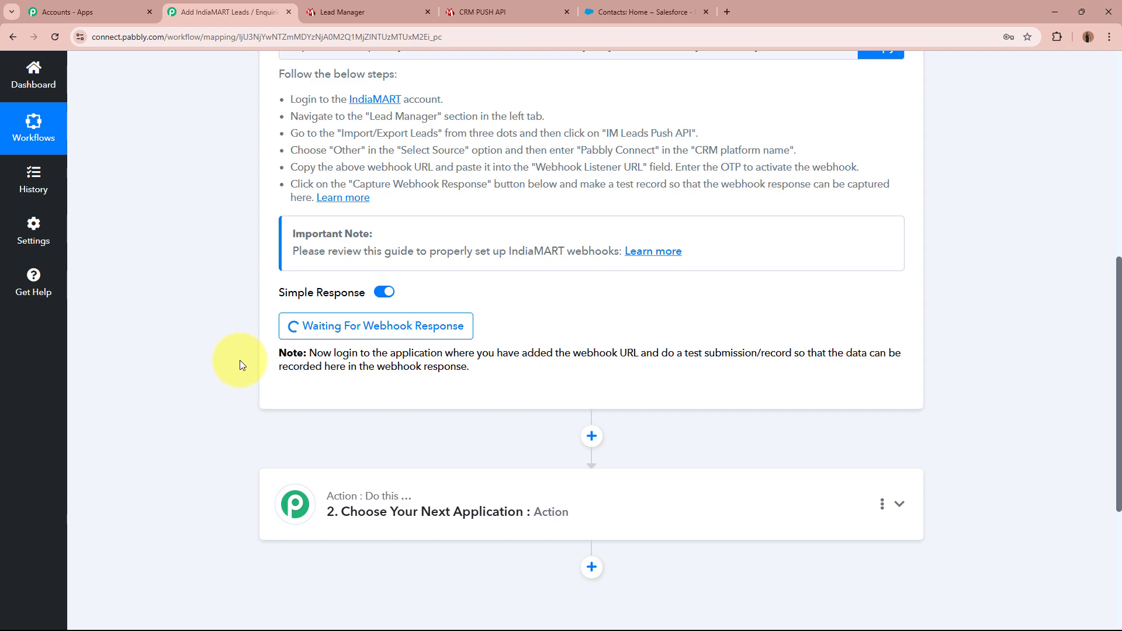
scroll(220, 338, "up", 10)
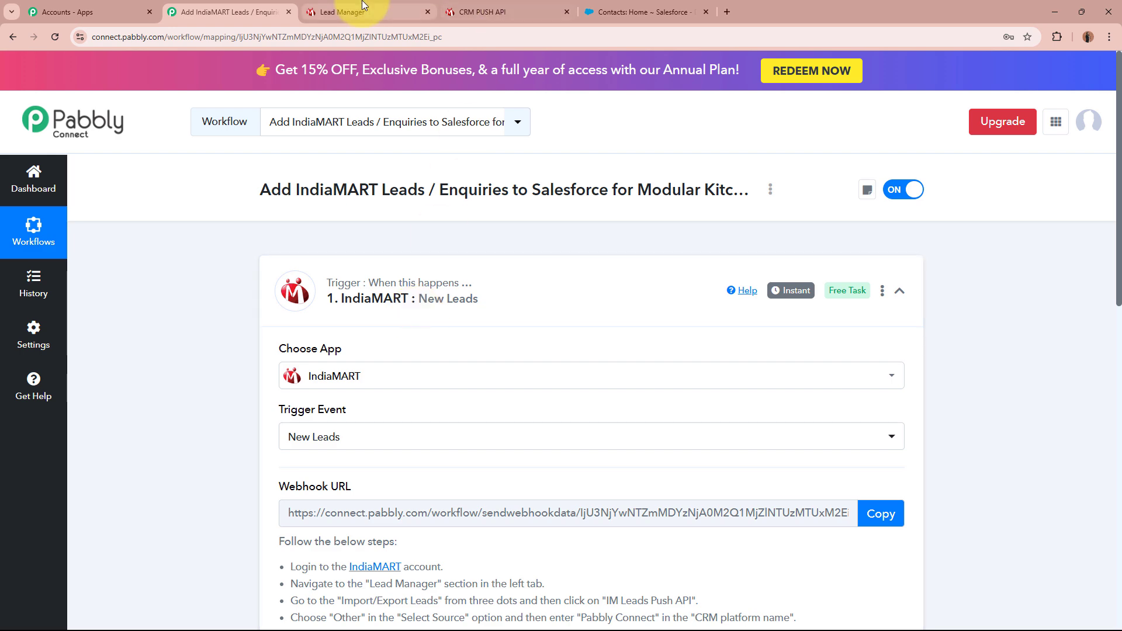
left_click(346, 11)
left_click(709, 147)
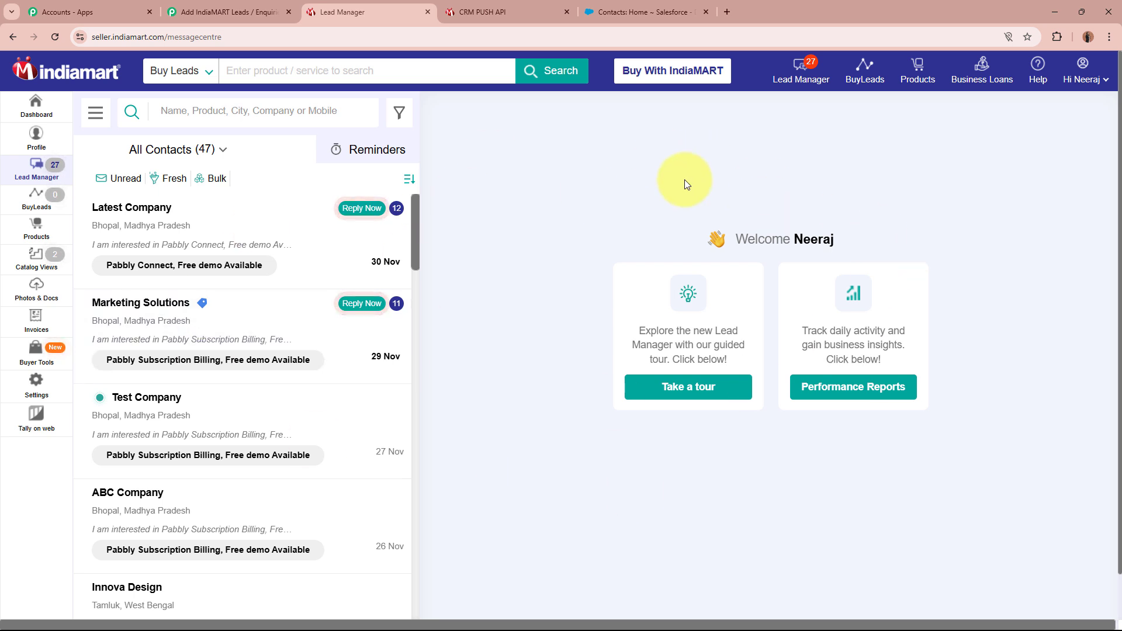
Step: Recheck the waiting Pabbly trigger, then open a private window for the IndiaMART buyer site
left_click(228, 12)
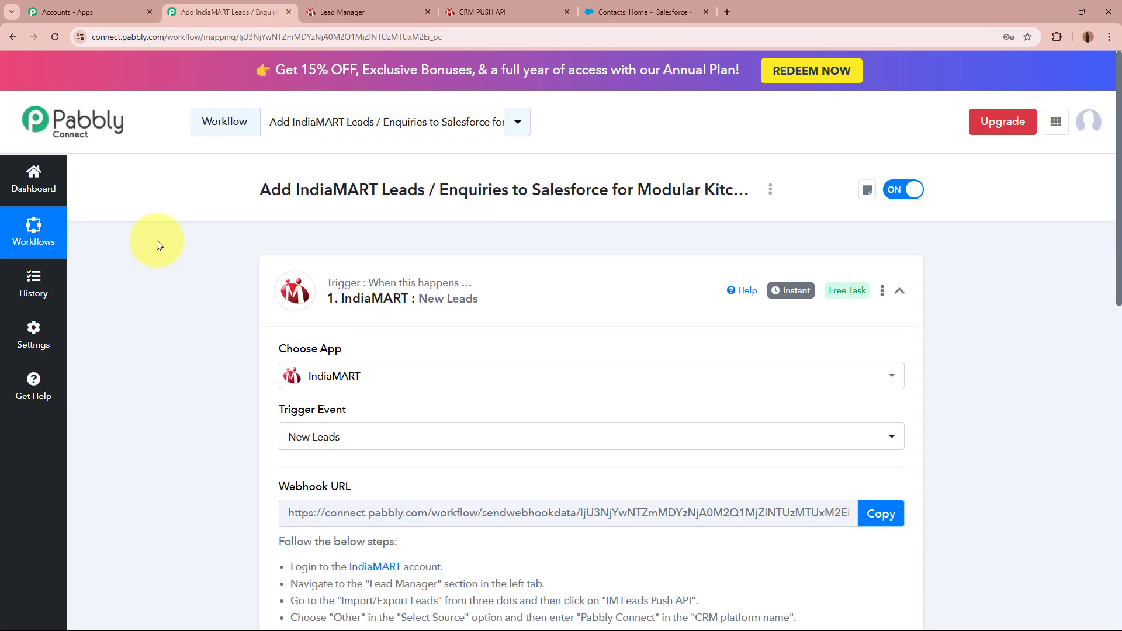
scroll(147, 268, "down", 5)
scroll(147, 268, "up", 5)
left_click(377, 5)
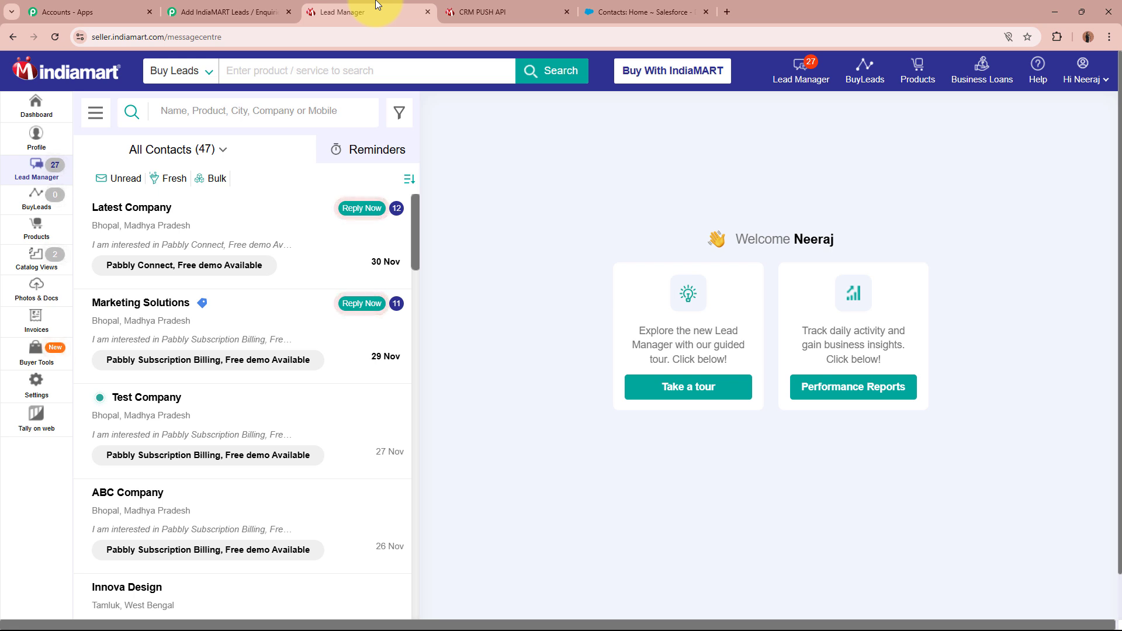
key("alt+Tab")
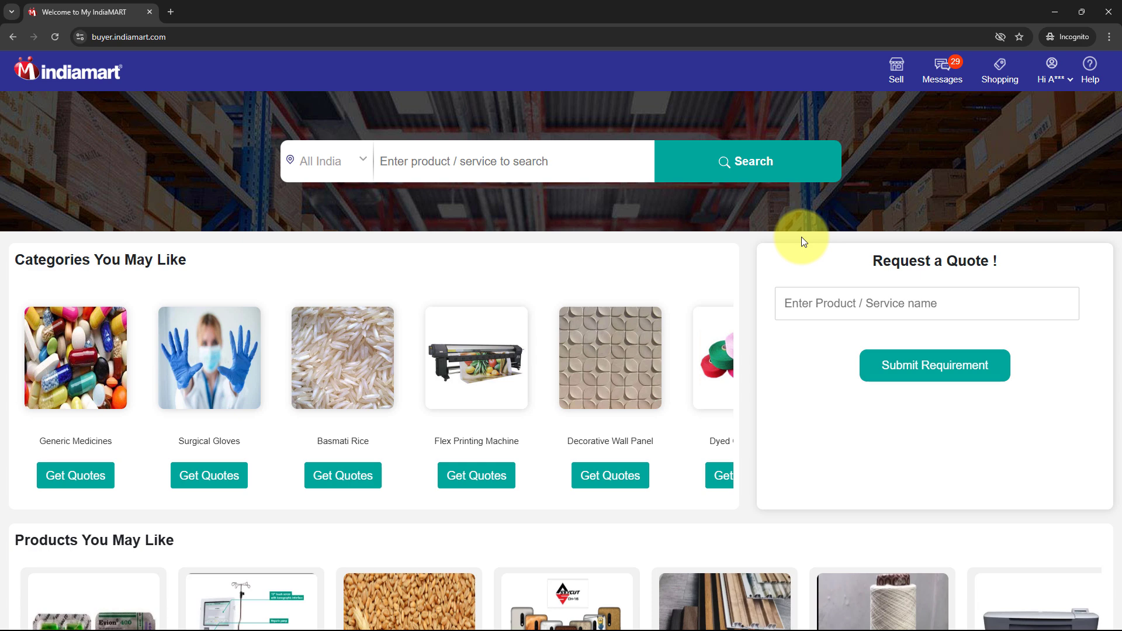
Step: Find Magnet Brains Software Technology and enquire about Pabbly Subscription Billing, requiring GST Billing
left_click(459, 160)
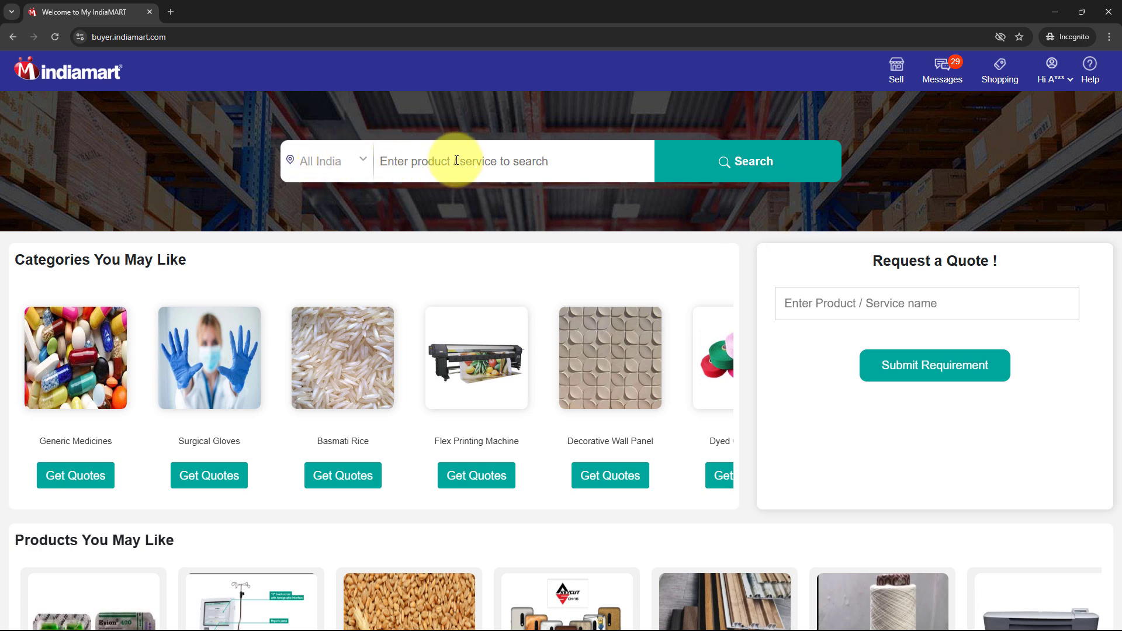
type("Mage")
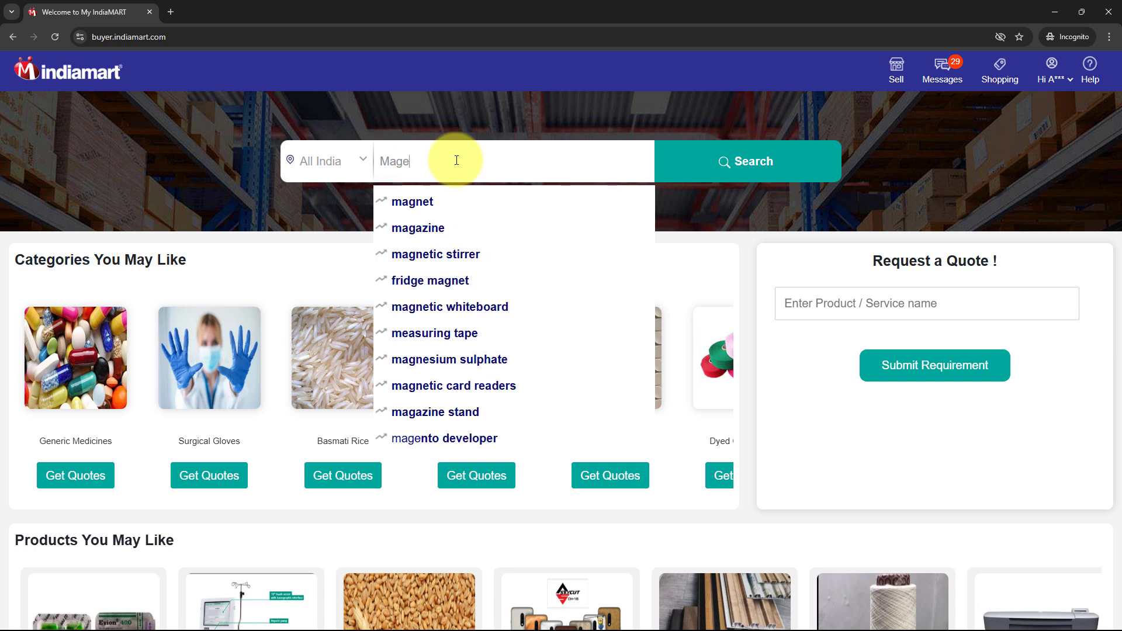
left_click(483, 218)
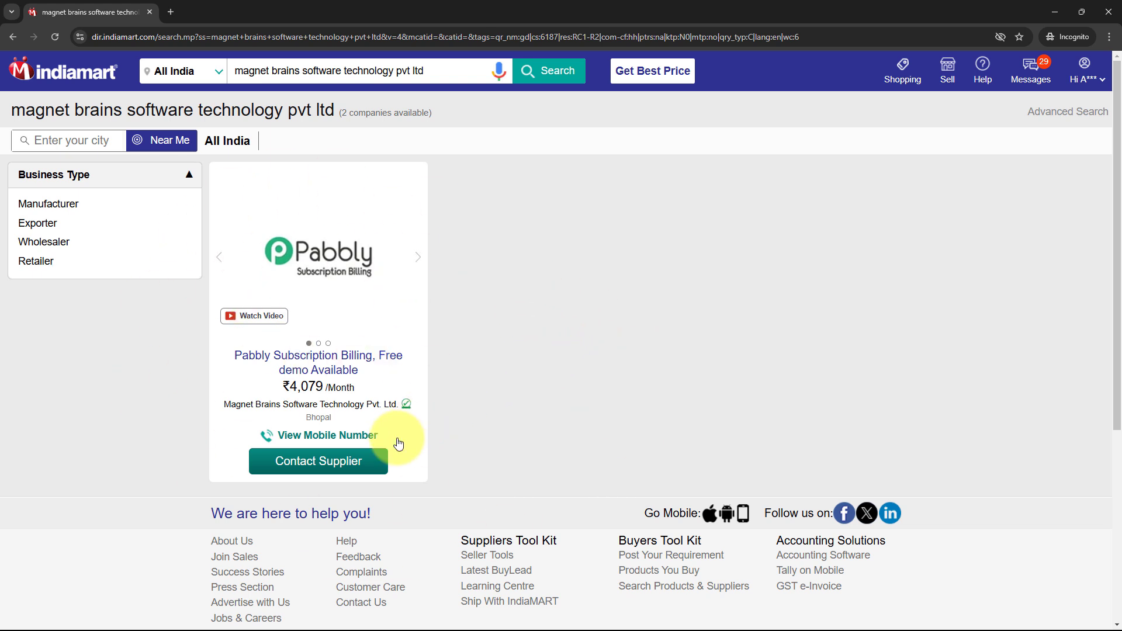
left_click(361, 464)
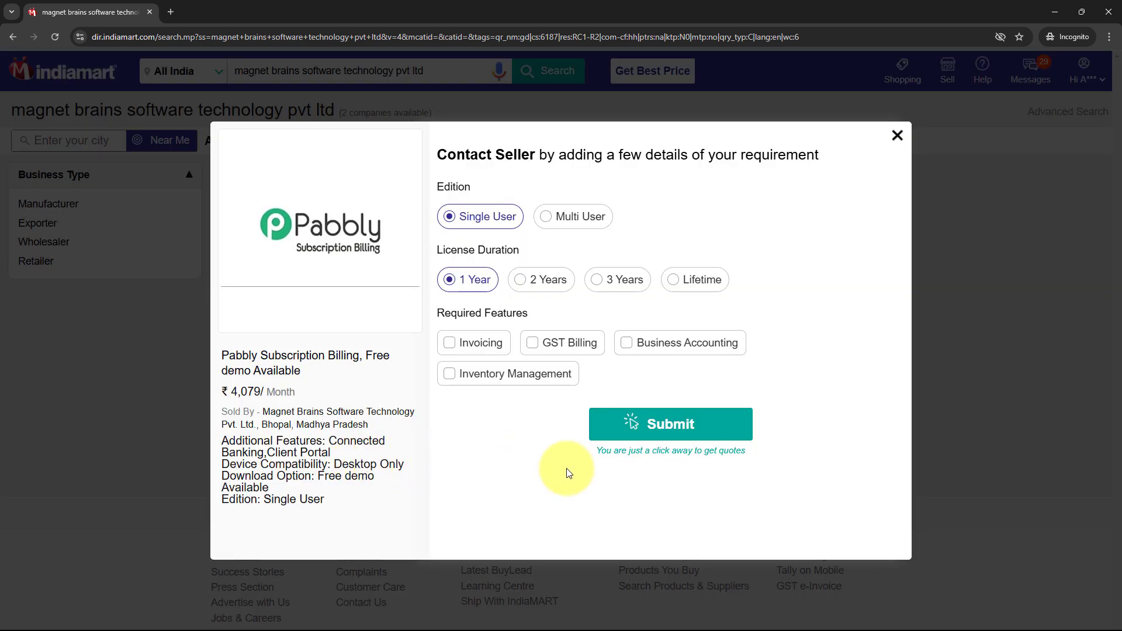
left_click(530, 345)
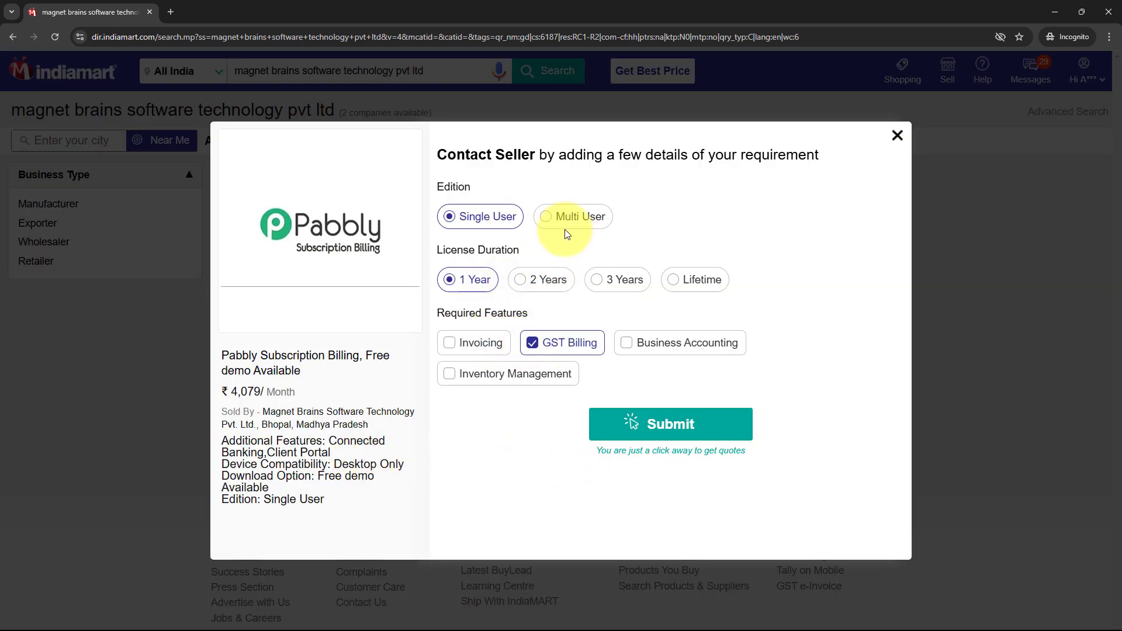
left_click(676, 434)
Step: Enter the requirement 'Looking for a modular kitchen with Italian finish.' and continue
left_click(594, 217)
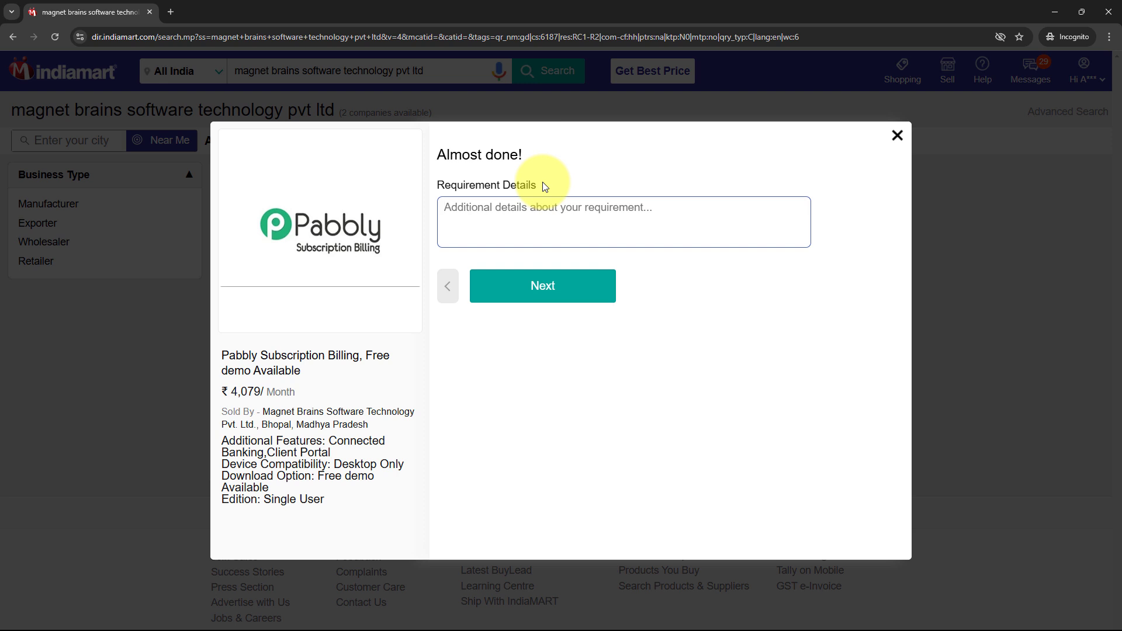
type("Looking for a modular kitchen with Italian finish.")
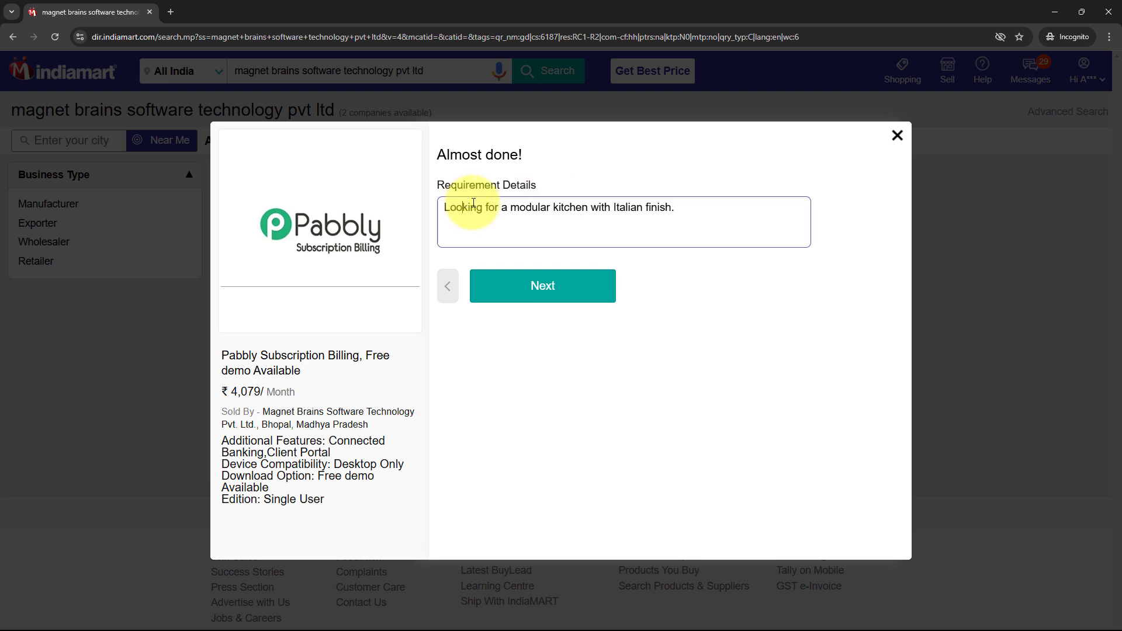
left_click_drag(459, 211, 676, 200)
left_click(701, 297)
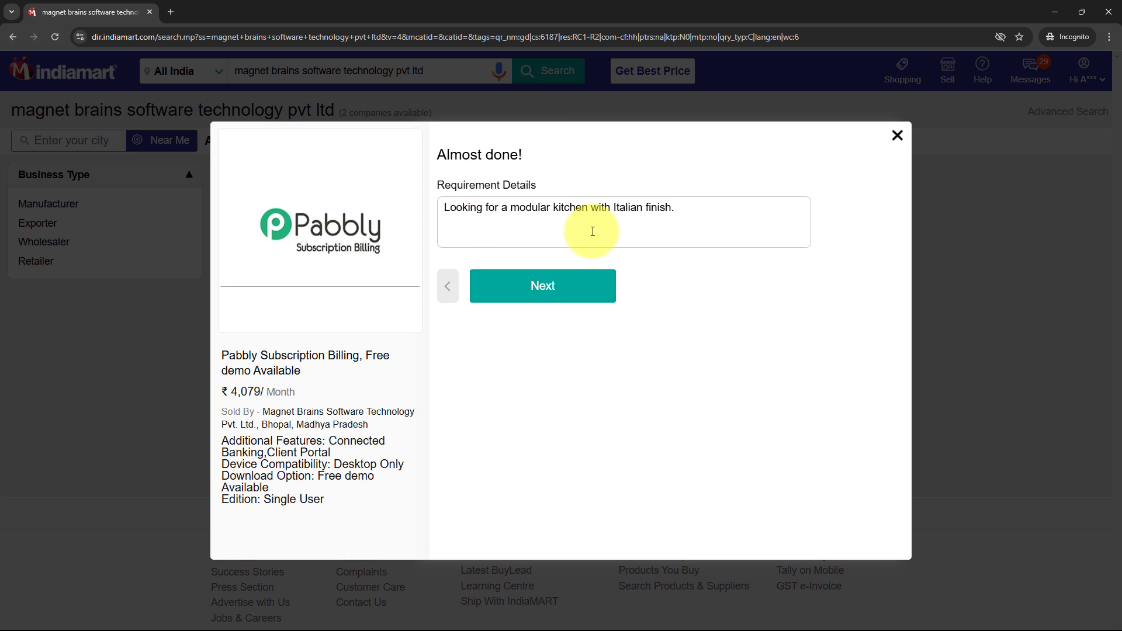
left_click(594, 294)
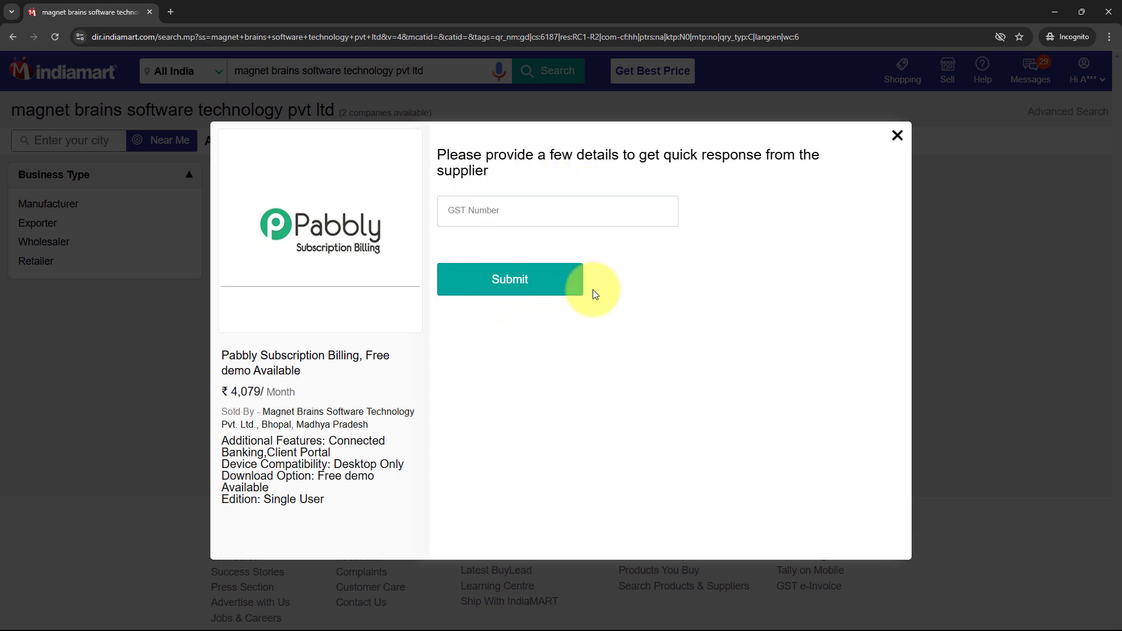
Step: Enter a GST number, submit the enquiry, and minimize the buyer window
left_click(559, 211)
type("123456789000")
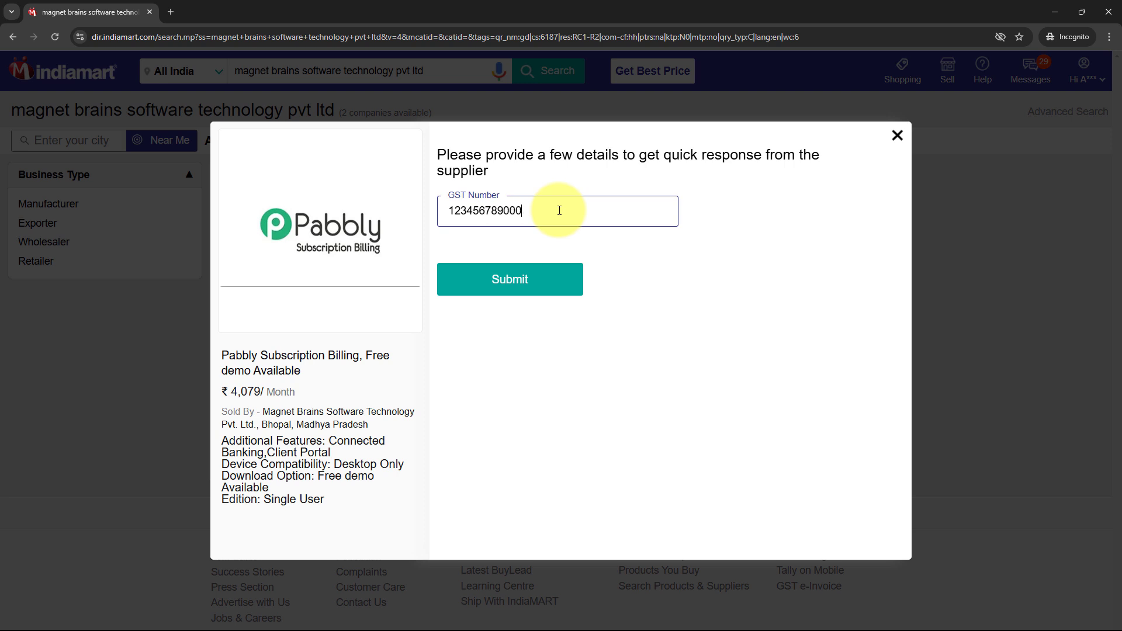
type("00")
left_click(459, 283)
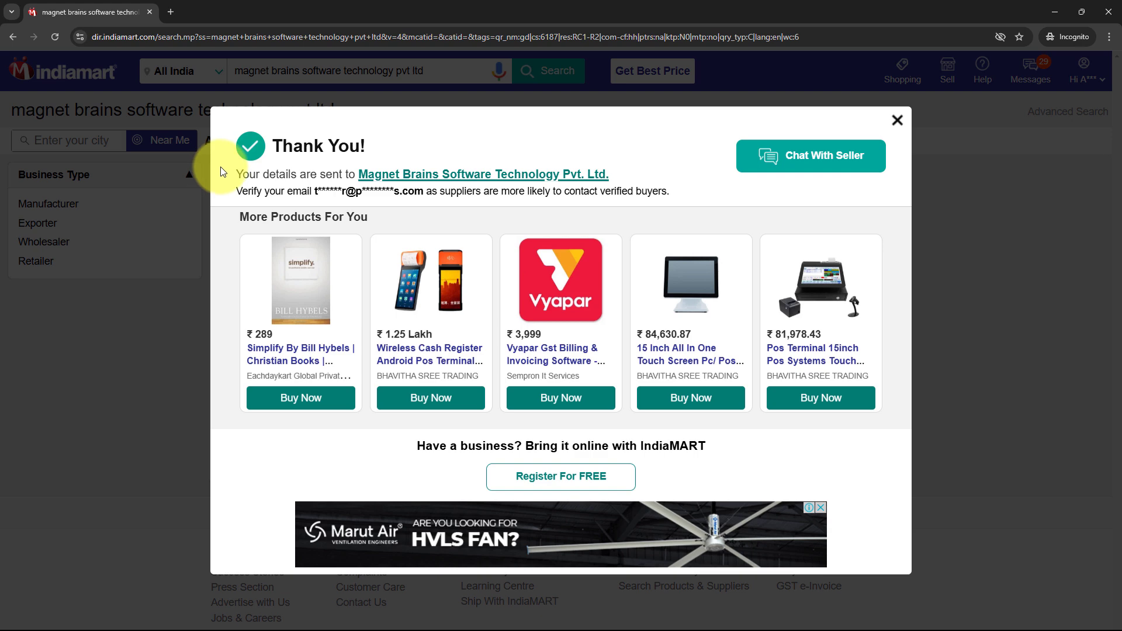
left_click_drag(234, 173, 313, 169)
left_click(316, 173)
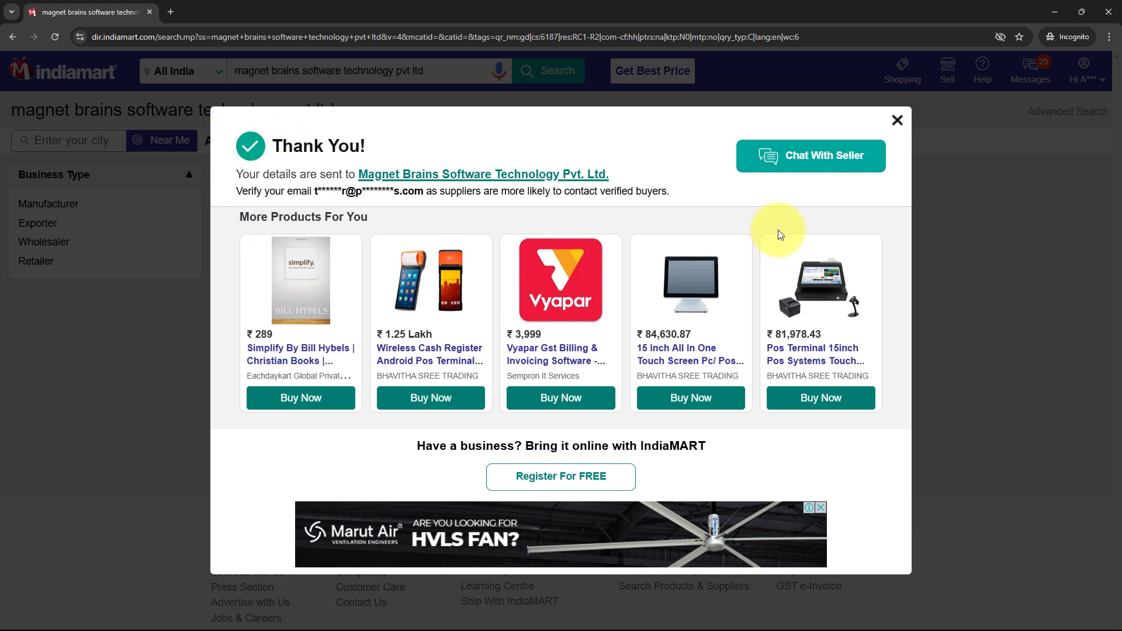
left_click(1055, 11)
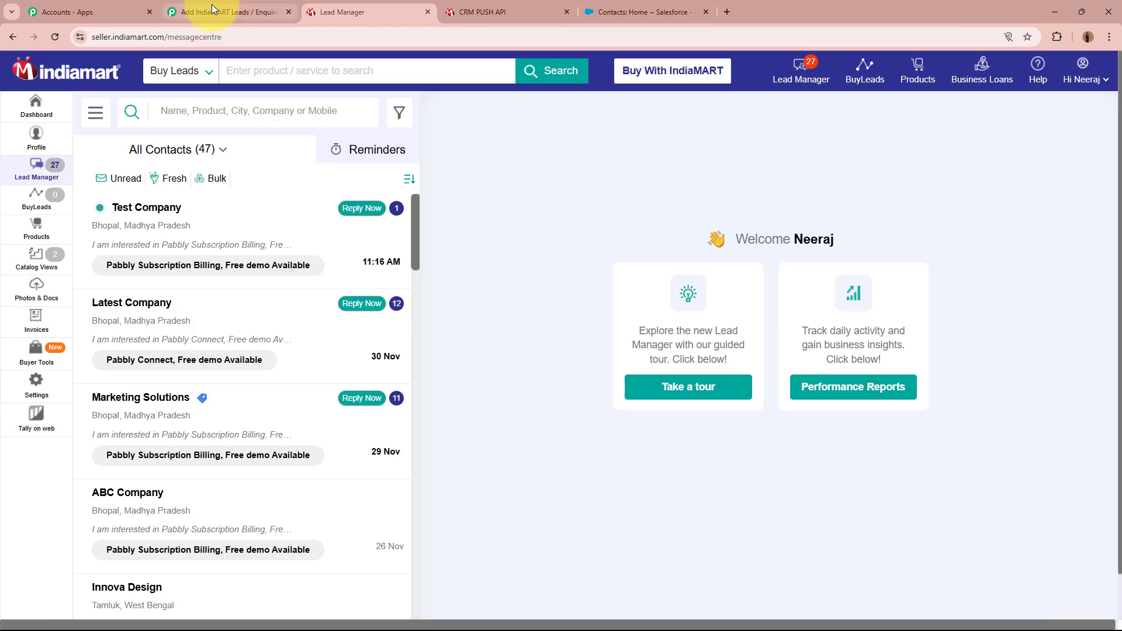
Step: Review the captured query ID, subject, sender state Madhya Pradesh and sender name
left_click(211, 10)
scroll(187, 368, "down", 15)
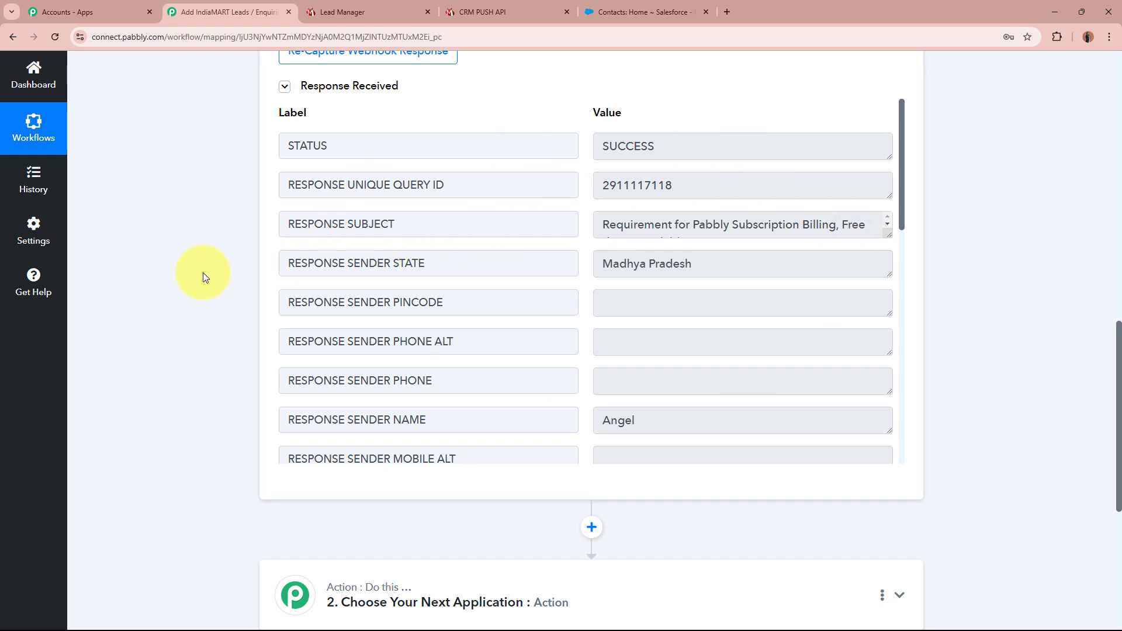
left_click_drag(318, 185, 471, 183)
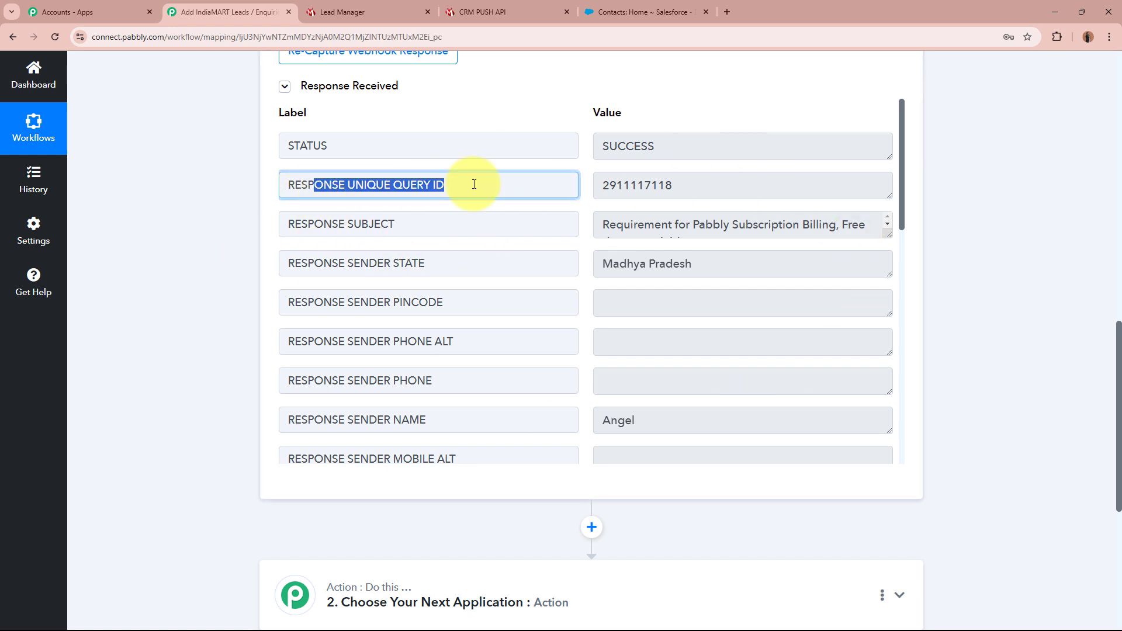
left_click(624, 190)
double_click(624, 190)
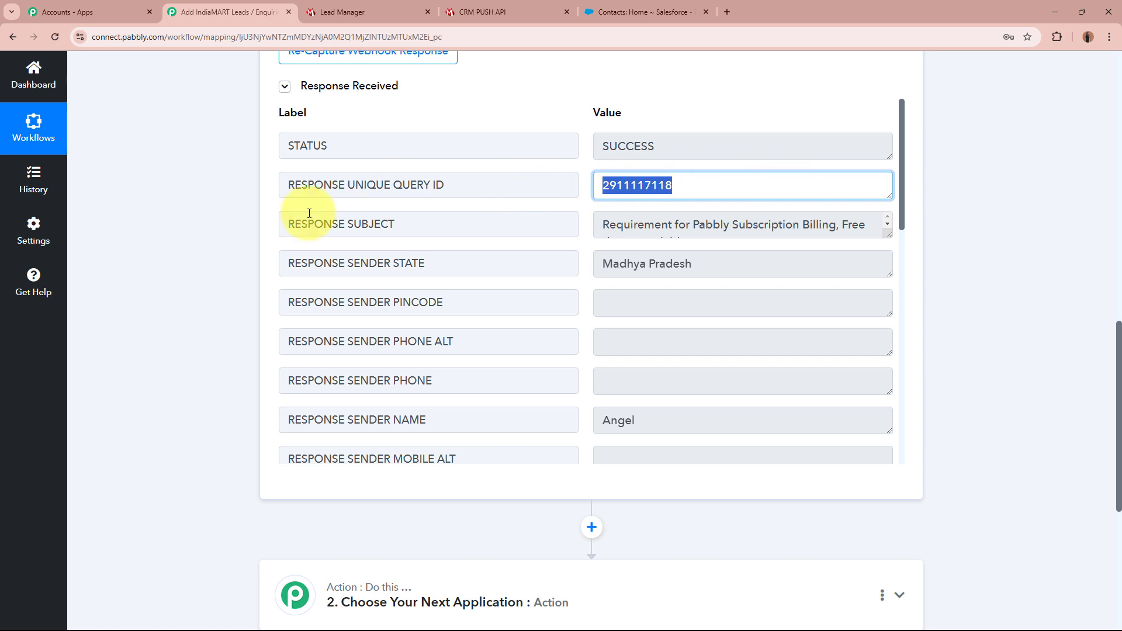
triple_click(636, 223)
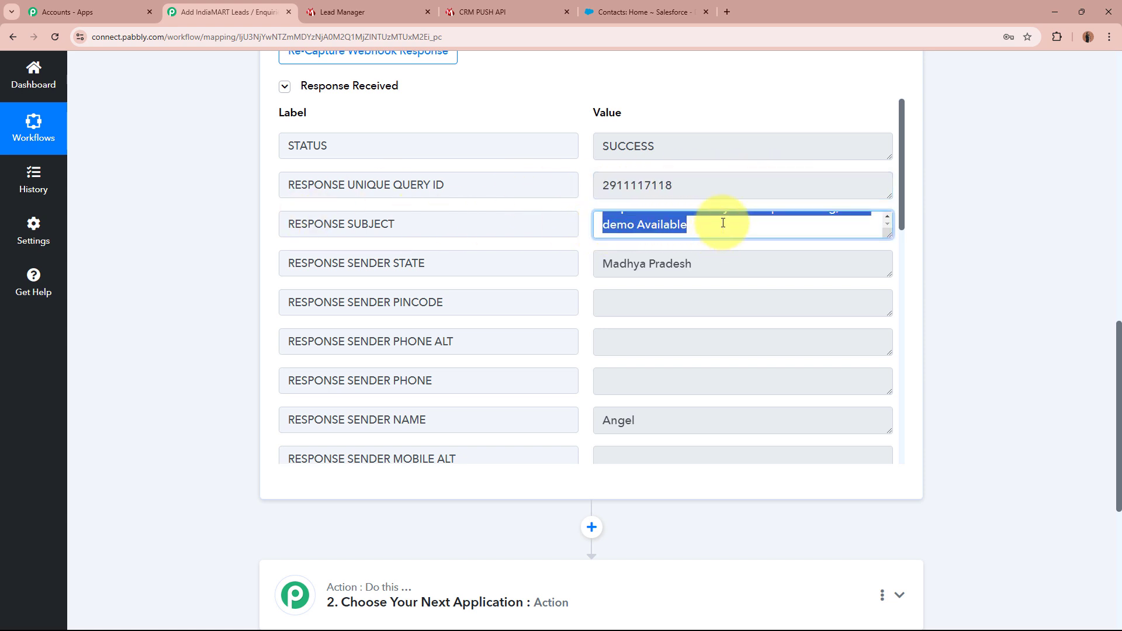
triple_click(797, 266)
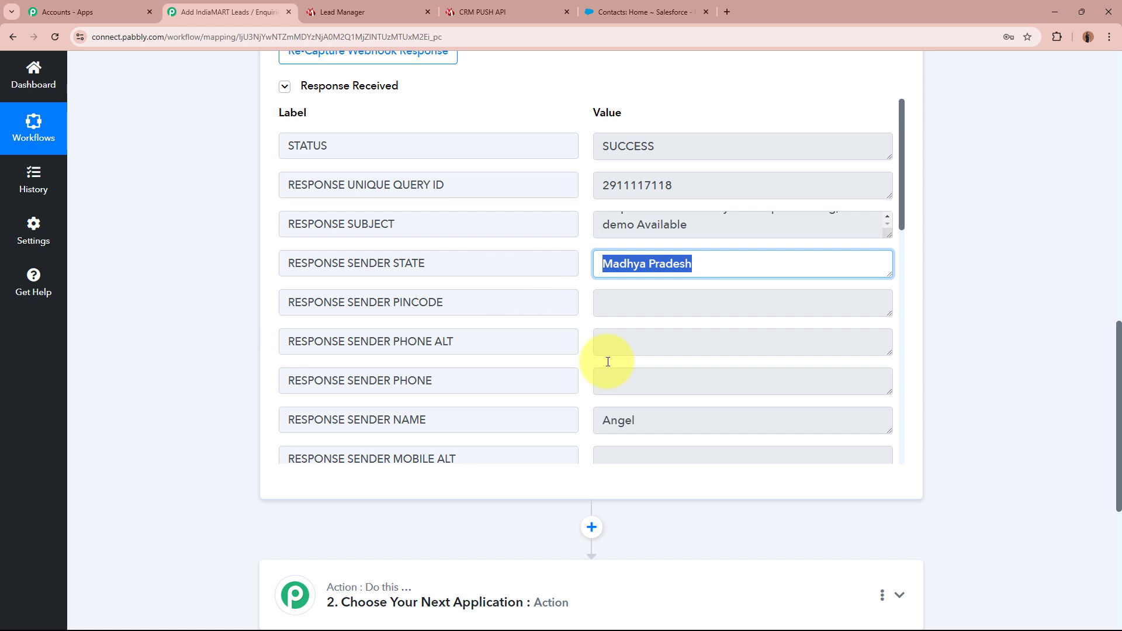
triple_click(661, 421)
left_click(722, 430)
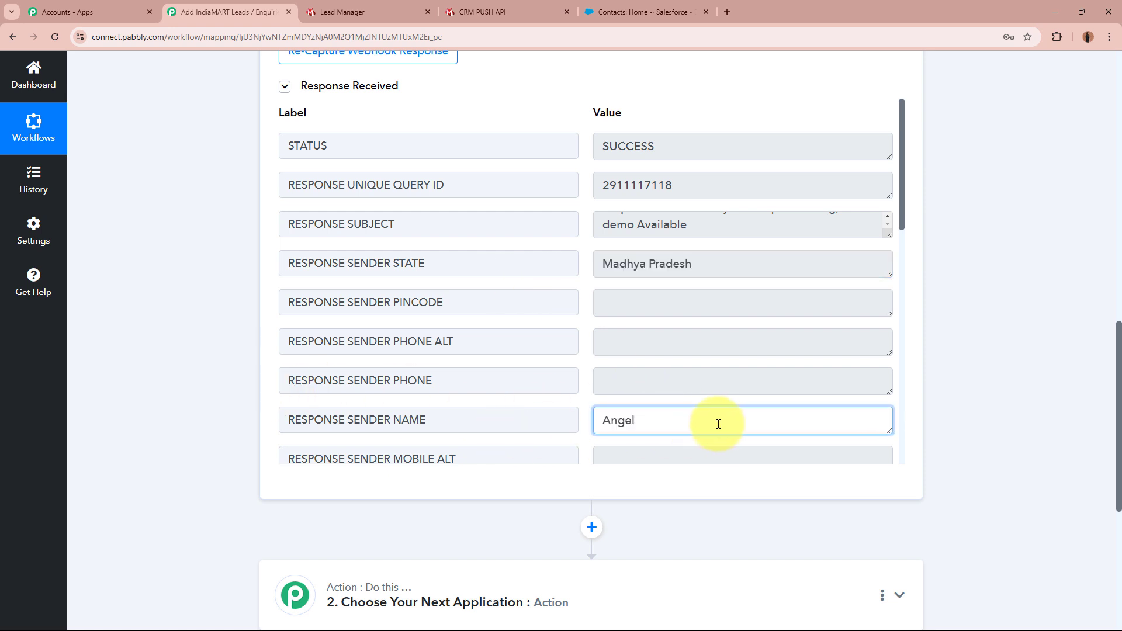
Step: Review sender mobile, email, country IN, company Test Company, city Bhopal and address
scroll(719, 424, "down", 5)
left_click_drag(317, 147, 626, 150)
triple_click(784, 150)
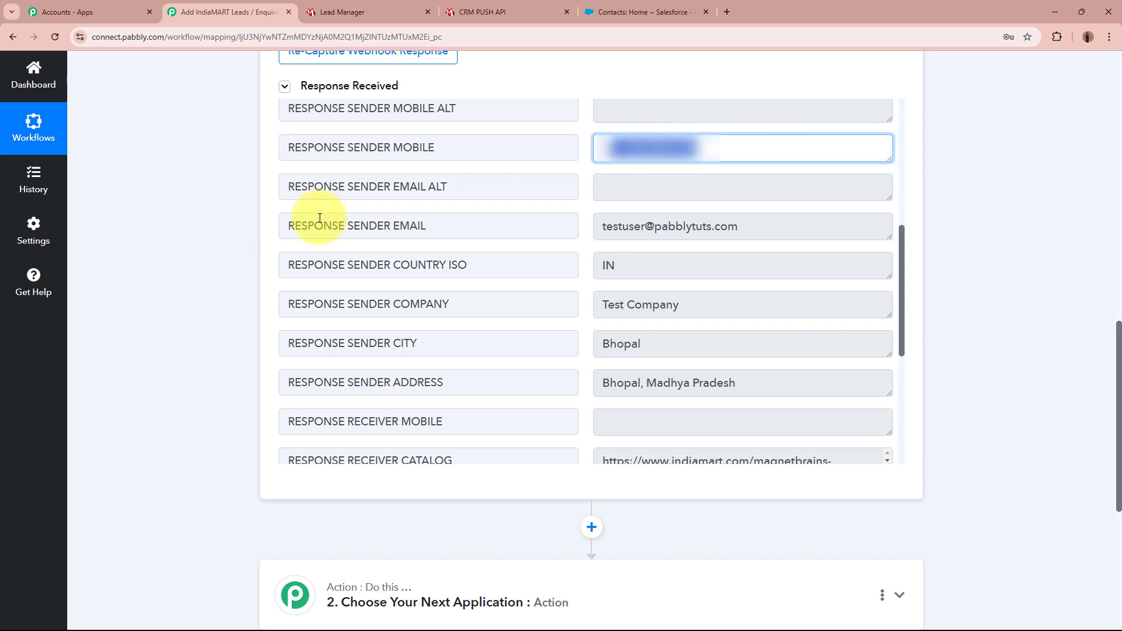
left_click_drag(325, 226, 581, 226)
triple_click(864, 226)
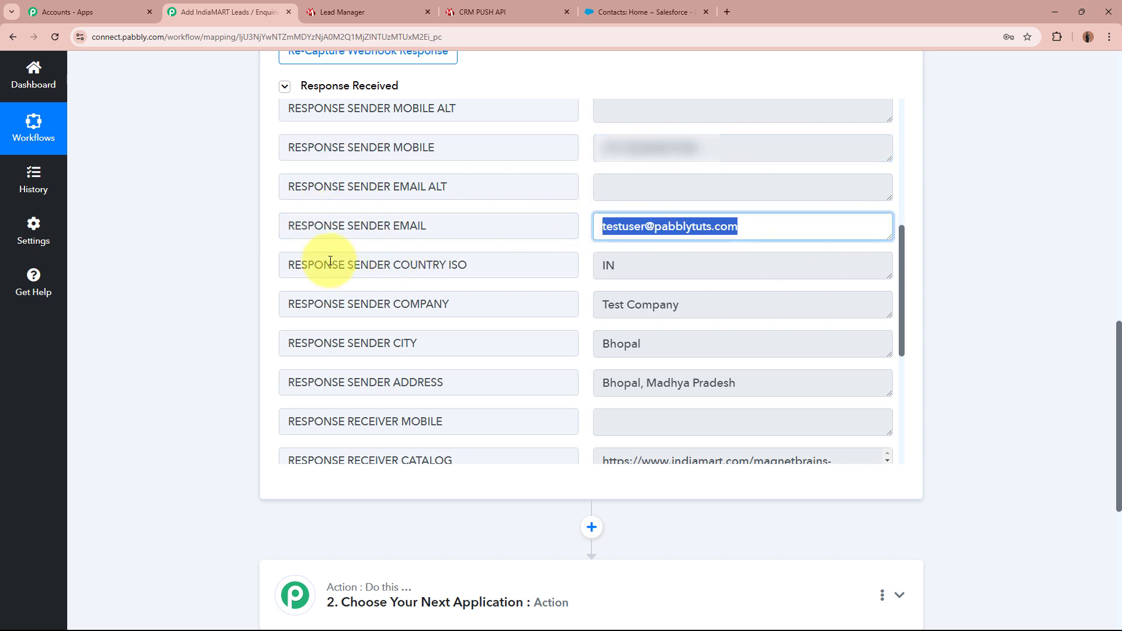
left_click_drag(330, 261, 626, 261)
left_click(649, 264)
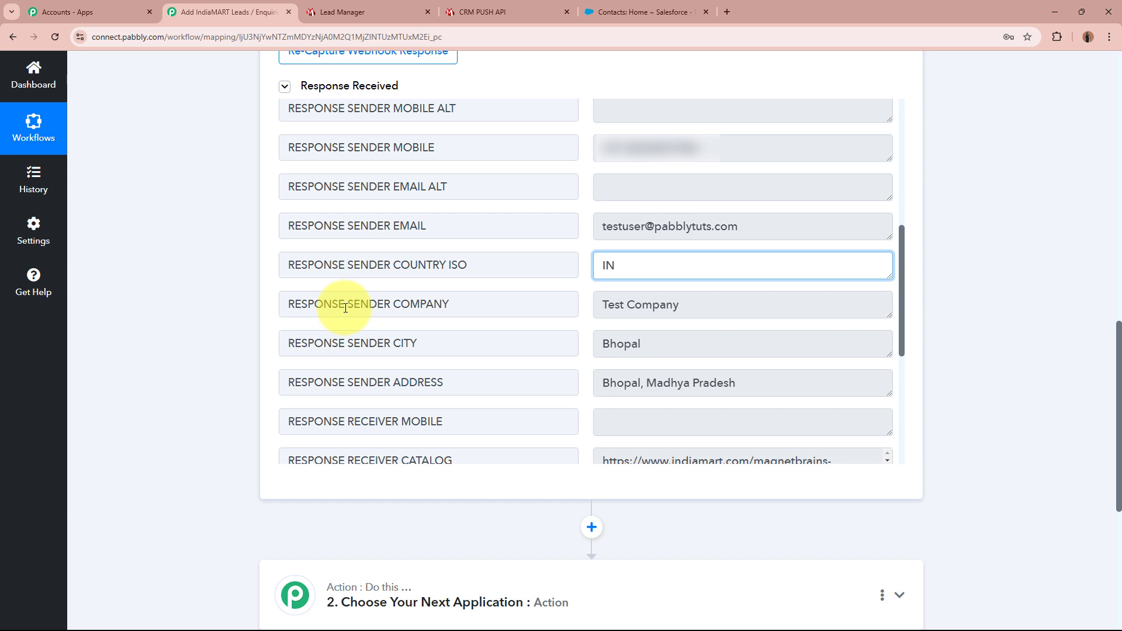
left_click_drag(346, 308, 541, 304)
triple_click(681, 301)
left_click_drag(359, 344, 582, 353)
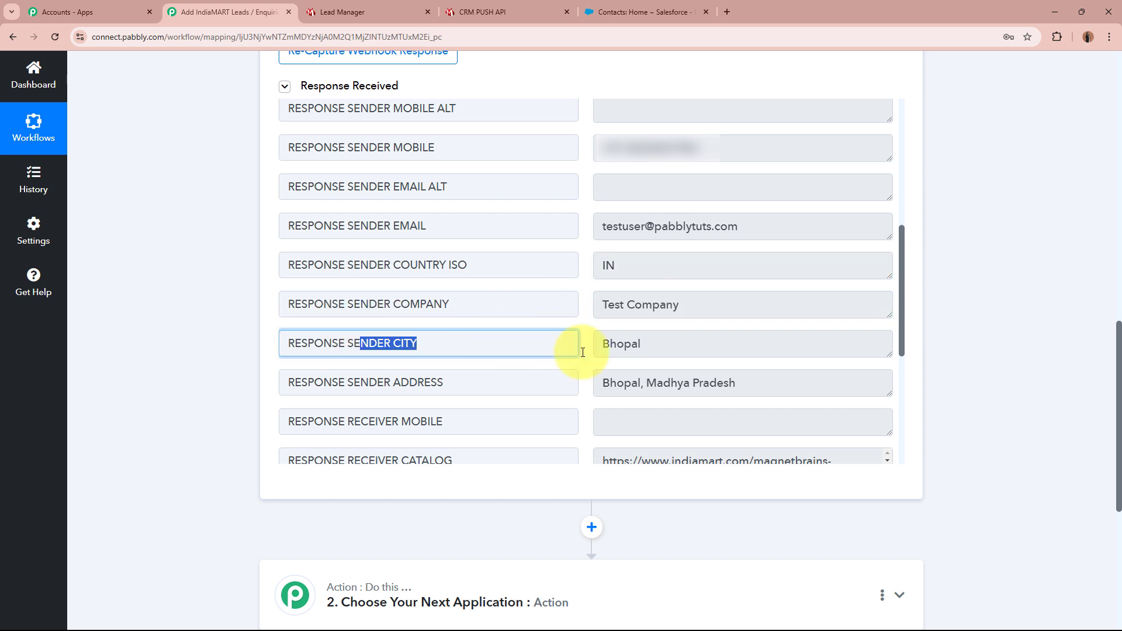
triple_click(608, 349)
left_click_drag(358, 383, 539, 383)
triple_click(880, 390)
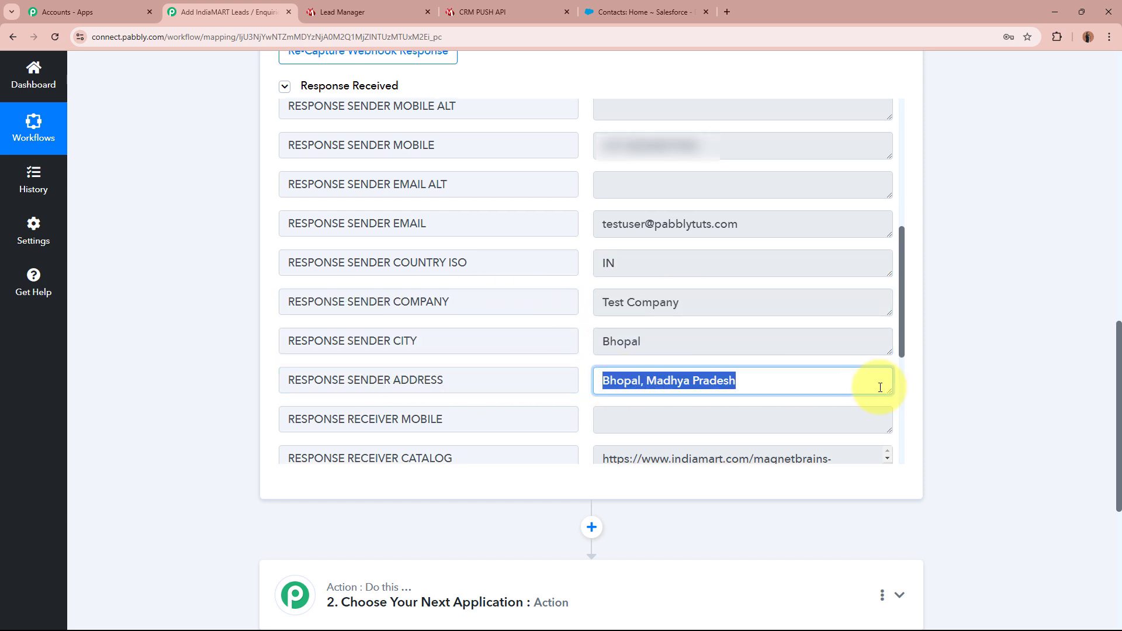
left_click(880, 388)
Step: Review the query time, product name and full query message, then scroll back up
scroll(880, 387, "down", 5)
triple_click(791, 240)
left_click(791, 240)
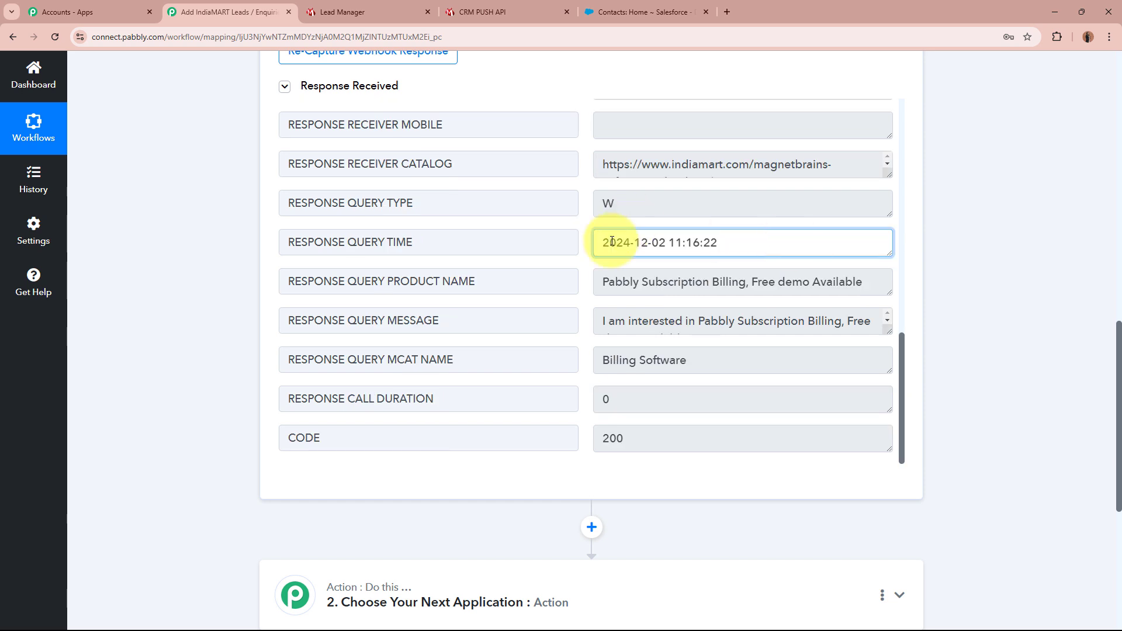
left_click_drag(601, 278, 941, 305)
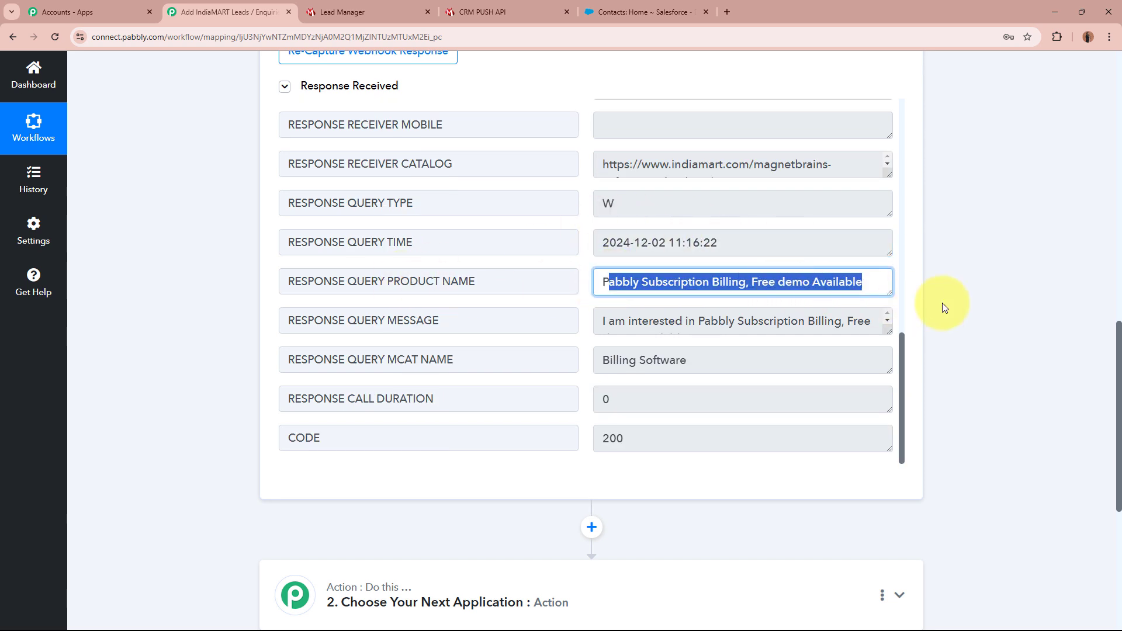
left_click(852, 283)
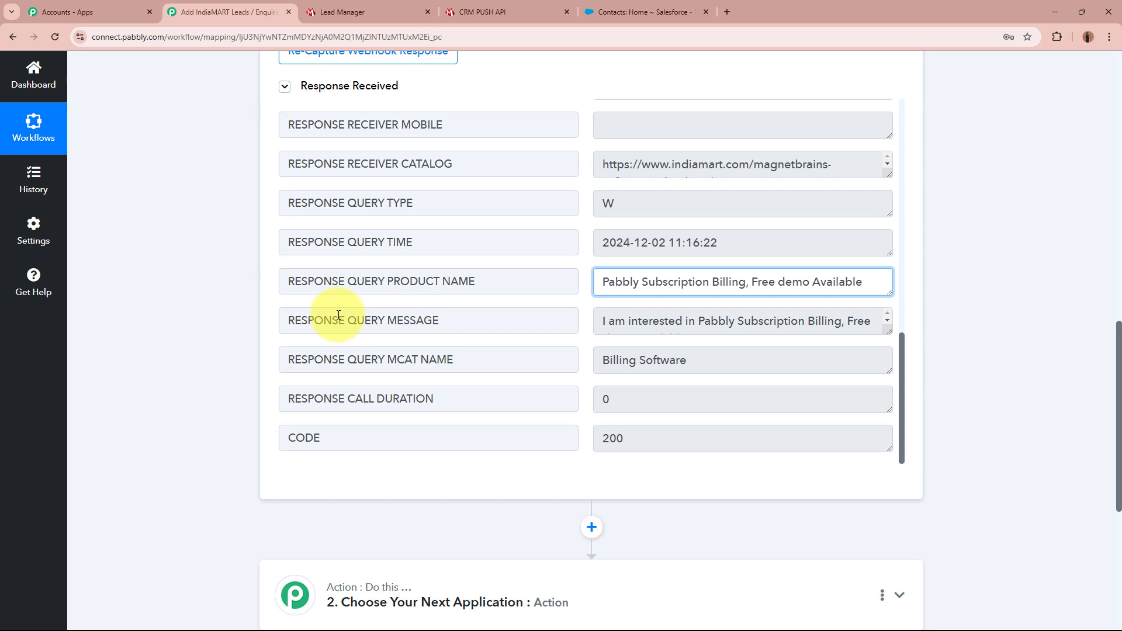
left_click_drag(331, 321, 886, 321)
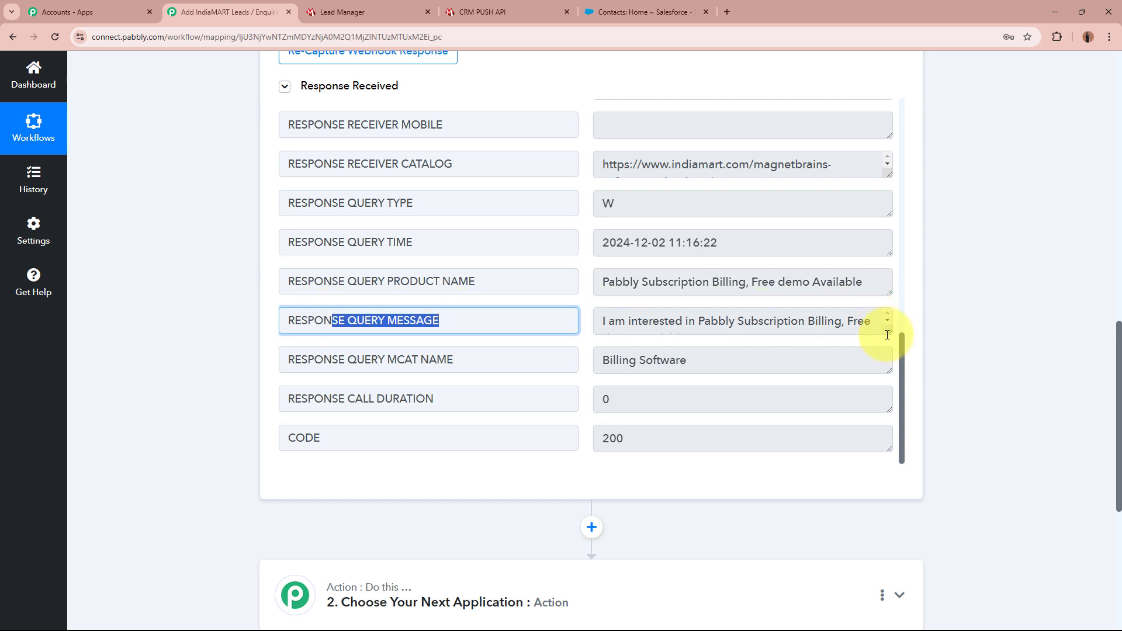
left_click(886, 360)
left_click_drag(889, 332, 889, 363)
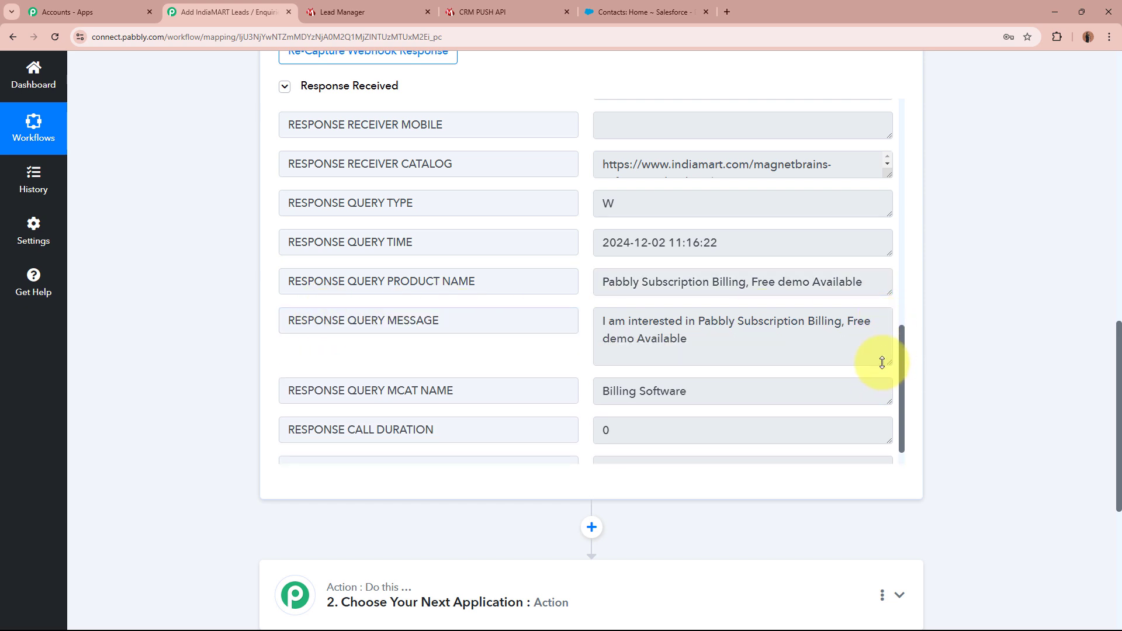
left_click(711, 326)
triple_click(709, 326)
left_click(709, 326)
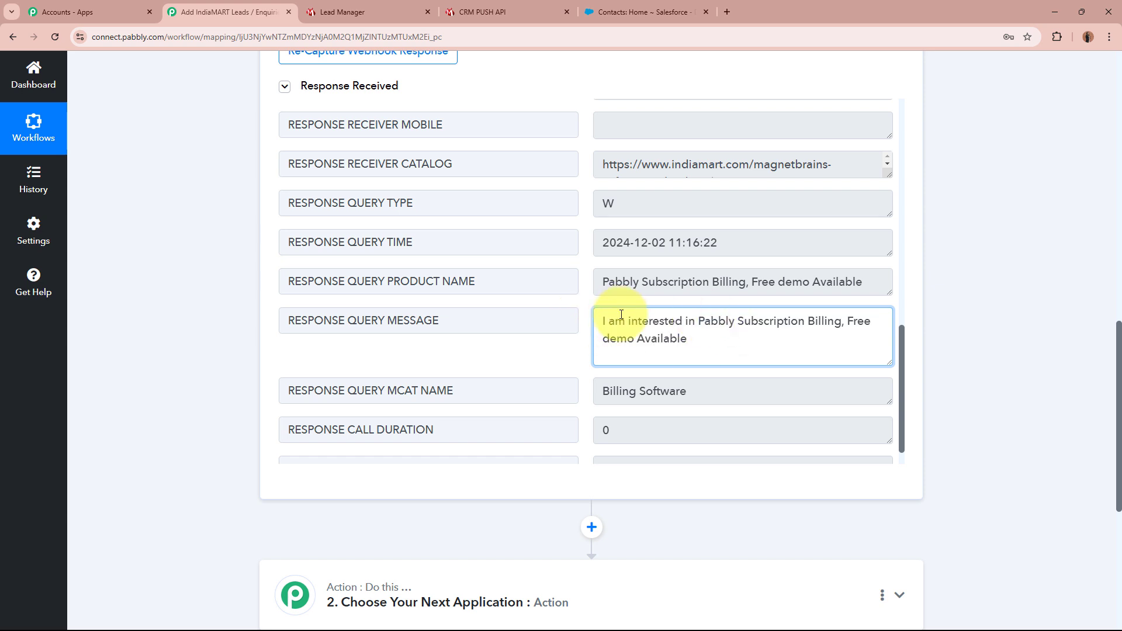
scroll(613, 326, "down", 1)
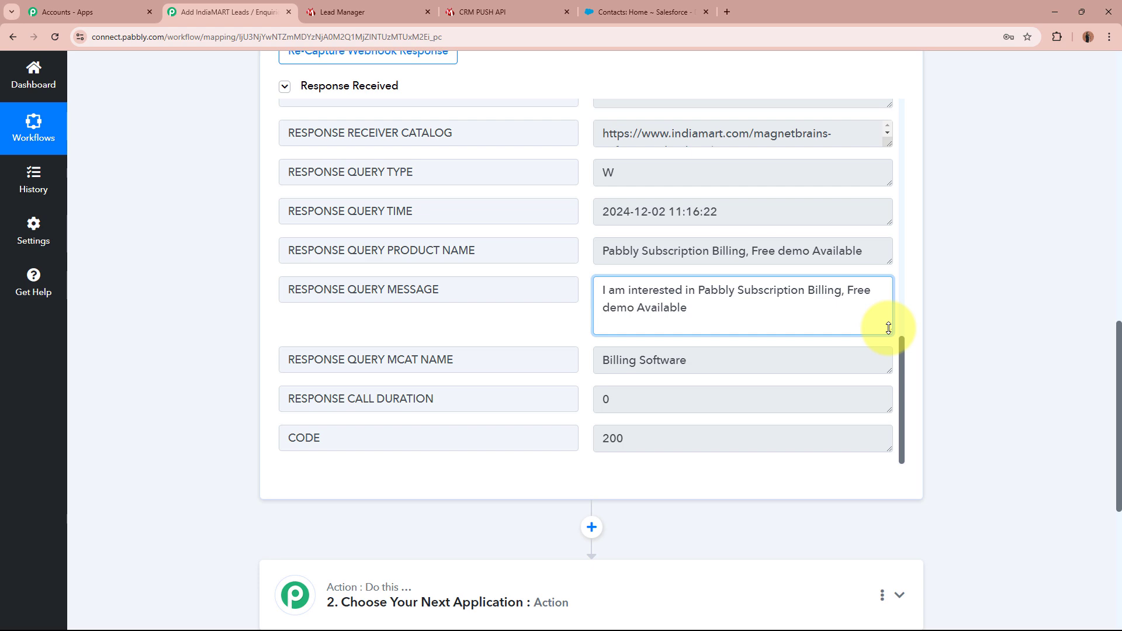
left_click_drag(888, 335, 886, 323)
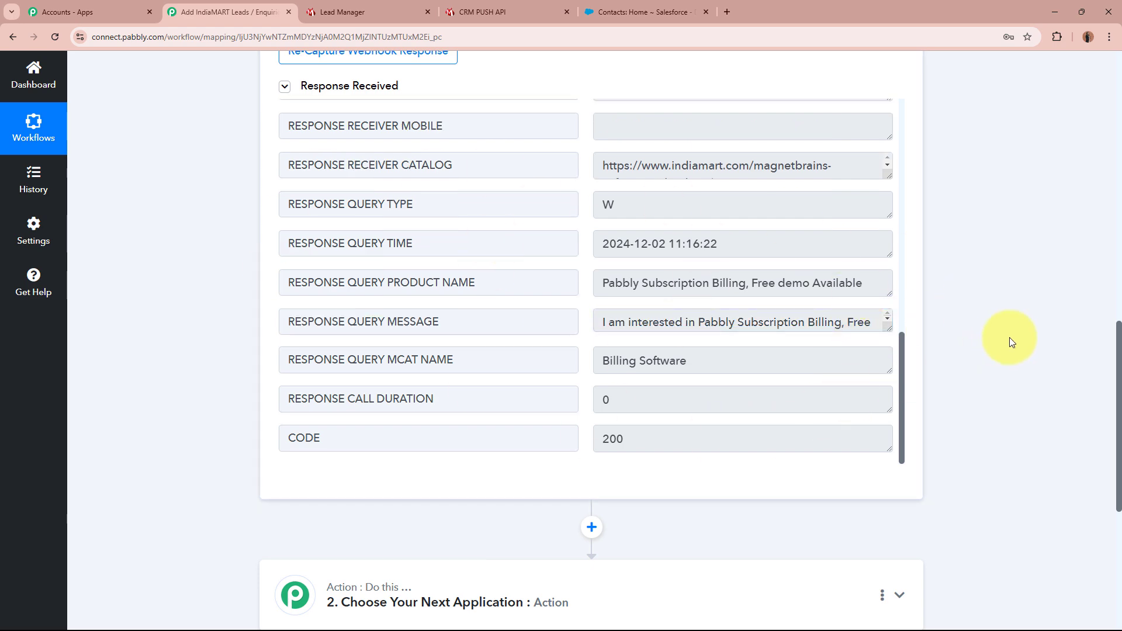
scroll(1006, 333, "up", 7)
scroll(1004, 329, "up", 6)
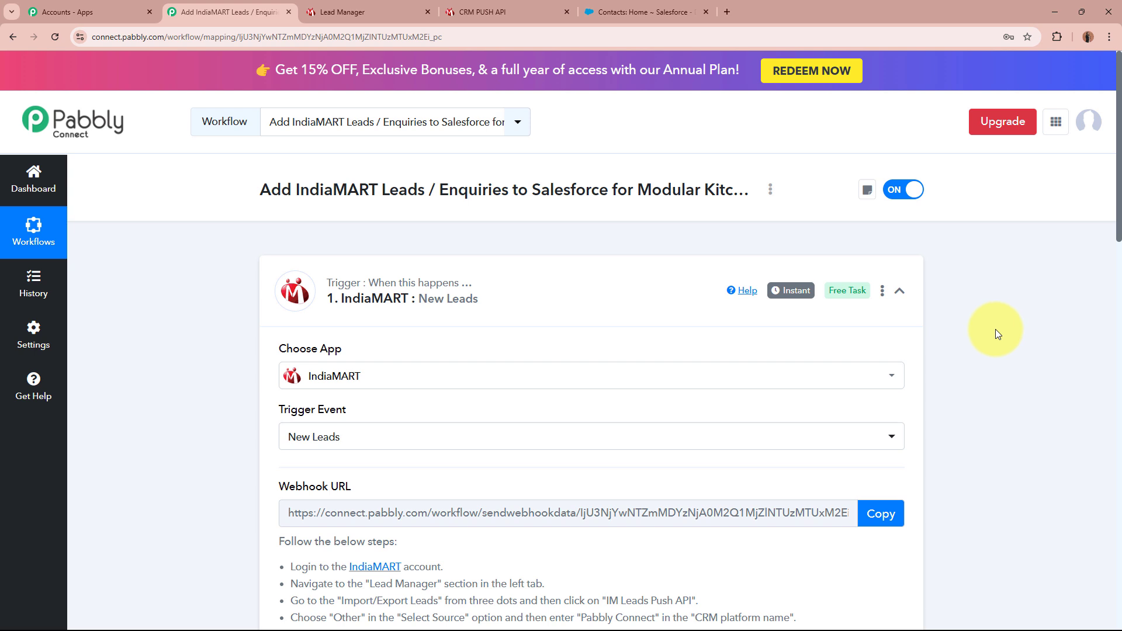
Step: Glance at Salesforce's contacts list, then return to the workflow and expand the 'Choose Your Next Application' action step
left_click(587, 313)
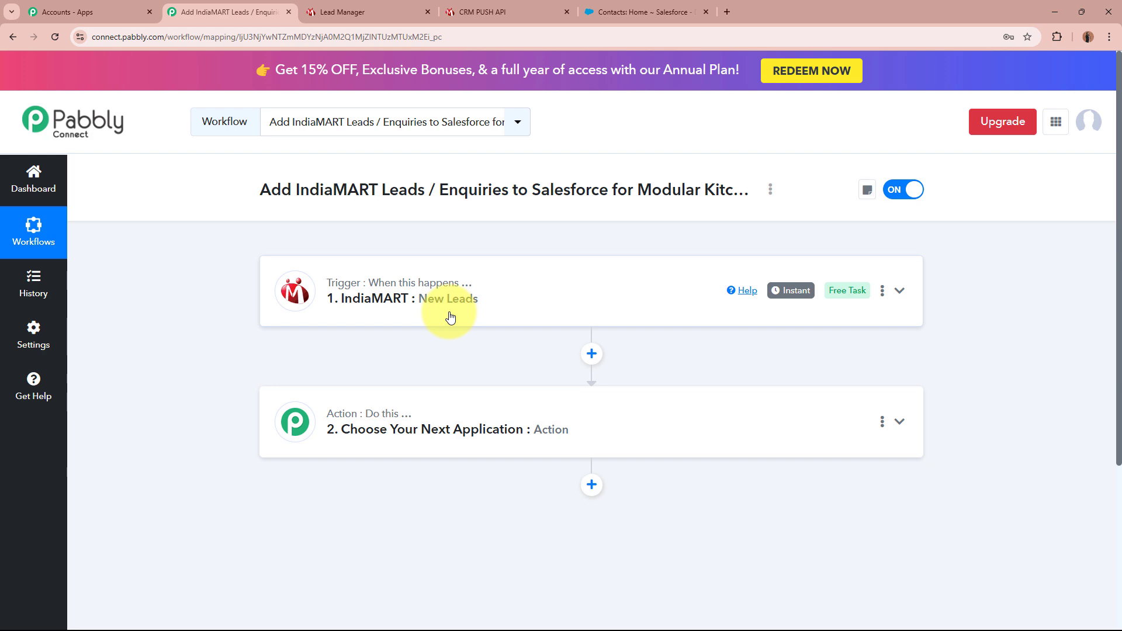
left_click(661, 12)
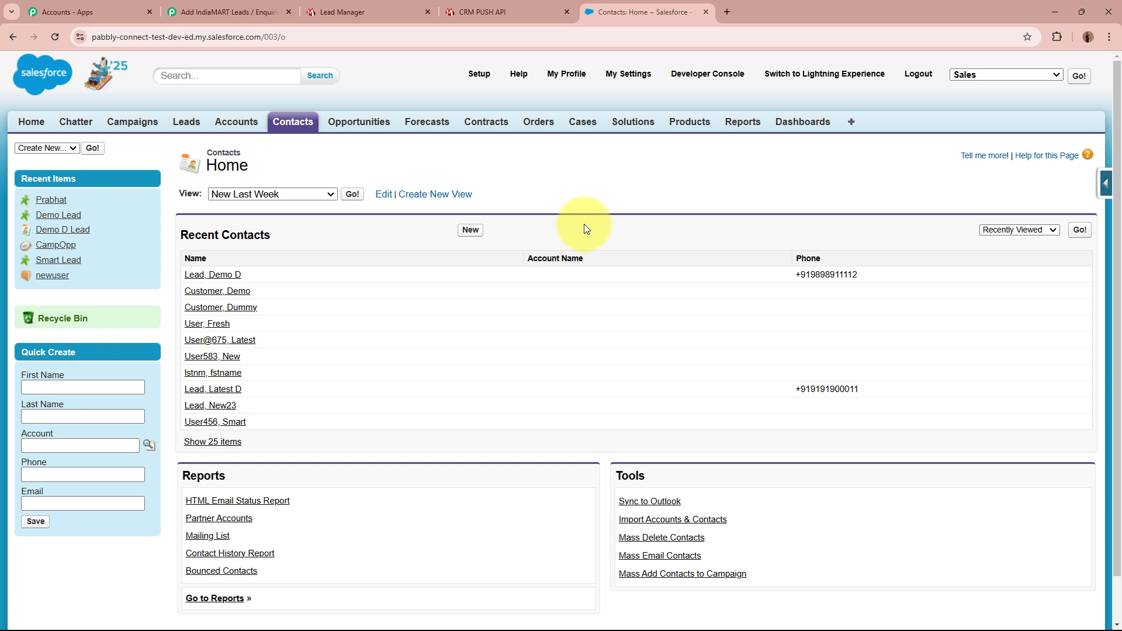
left_click(213, 9)
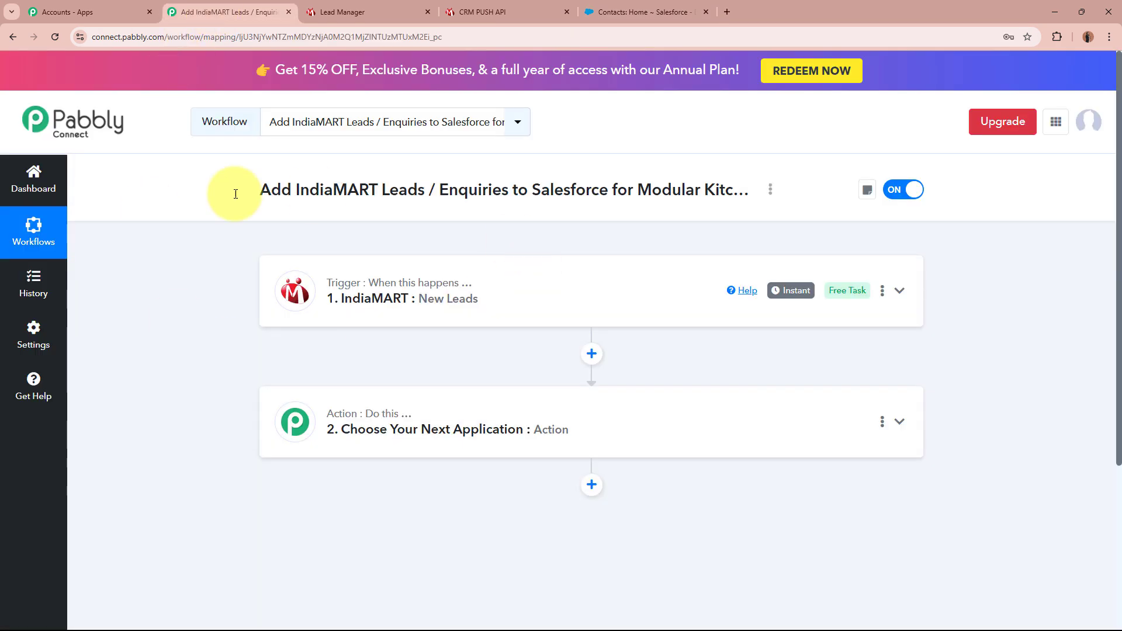
left_click(628, 12)
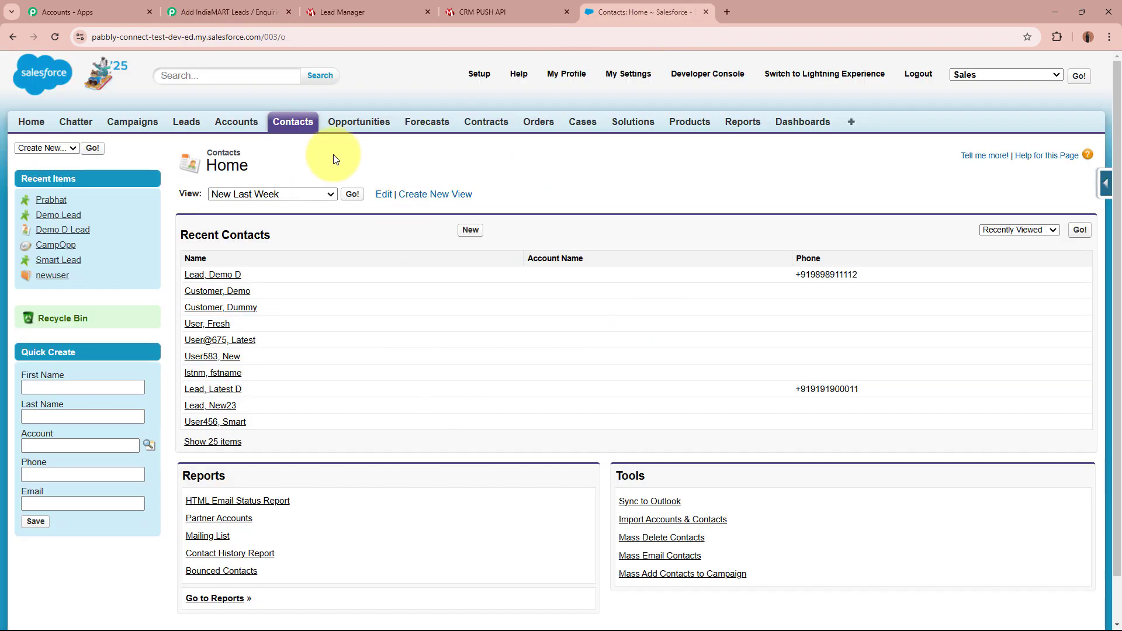
left_click(249, 5)
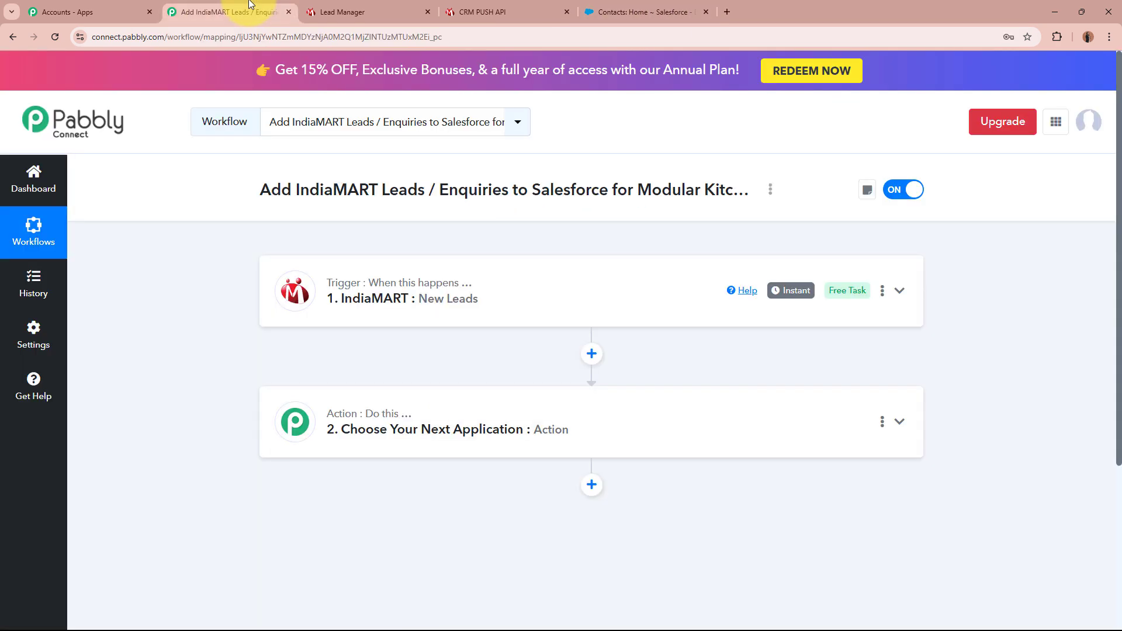
left_click(626, 409)
scroll(627, 407, "down", 3)
Step: Set the action app to Salesforce with the Create Contact action event
left_click(535, 308)
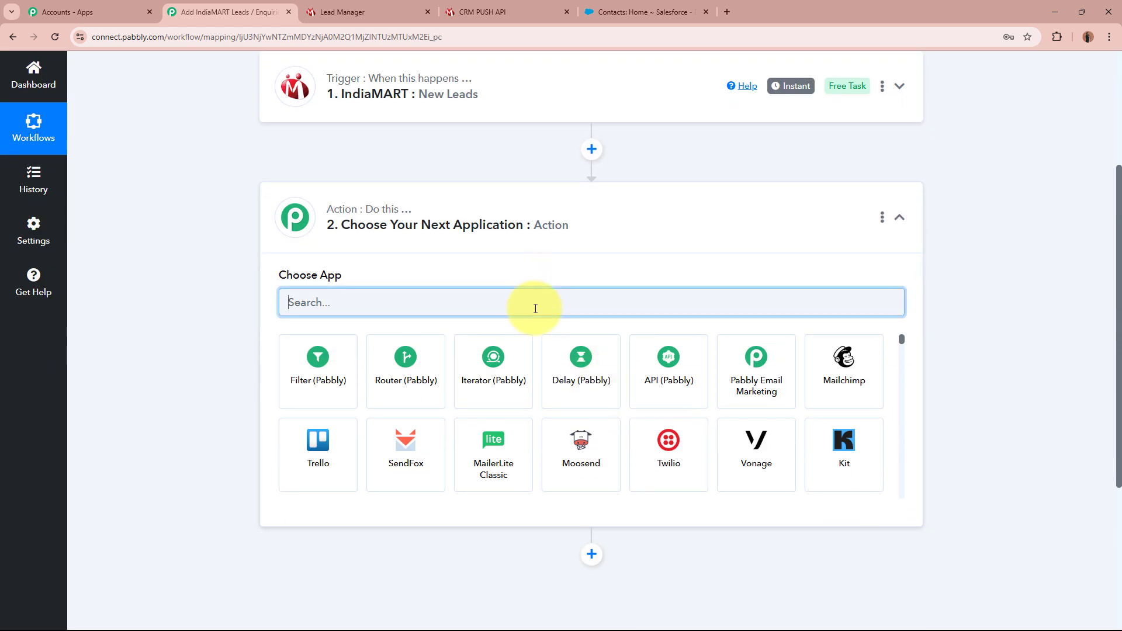
type("Sales")
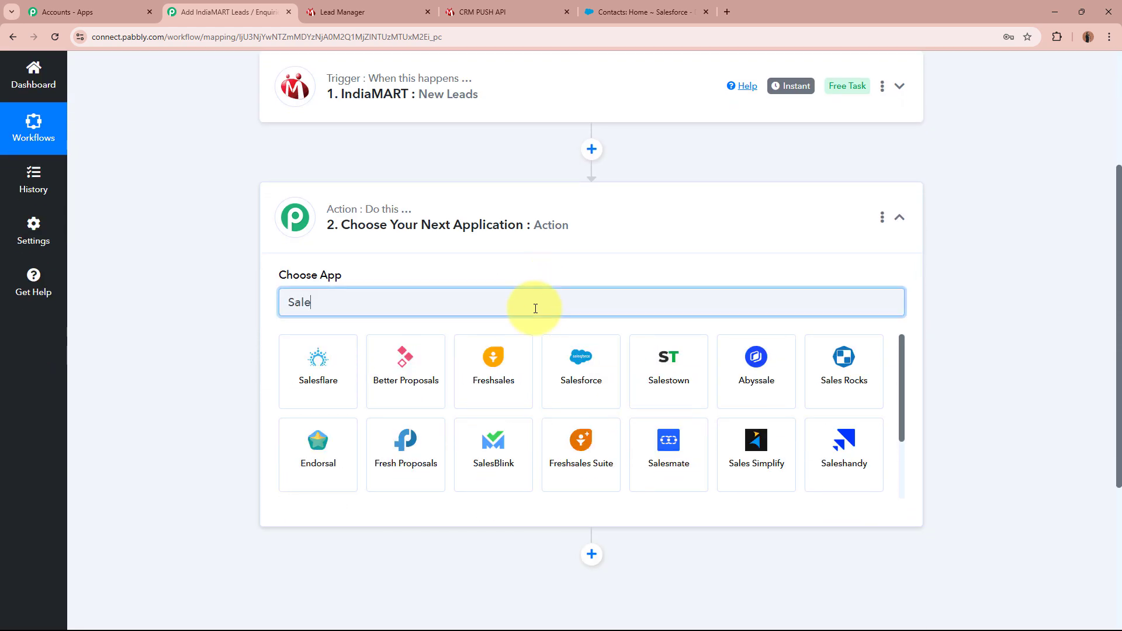
left_click(494, 361)
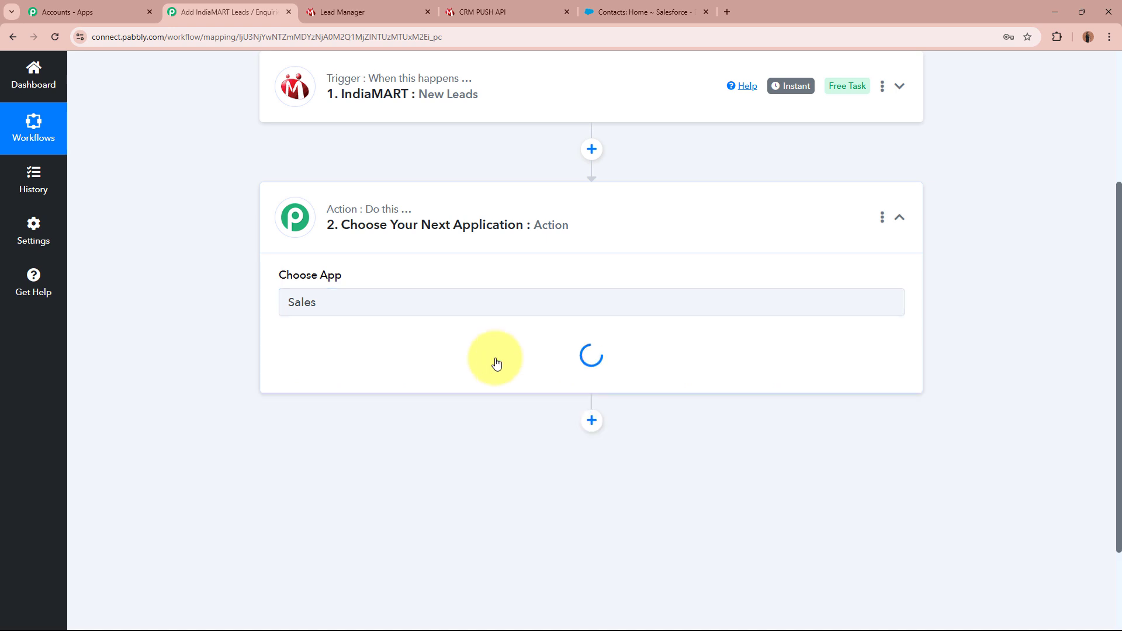
left_click(494, 363)
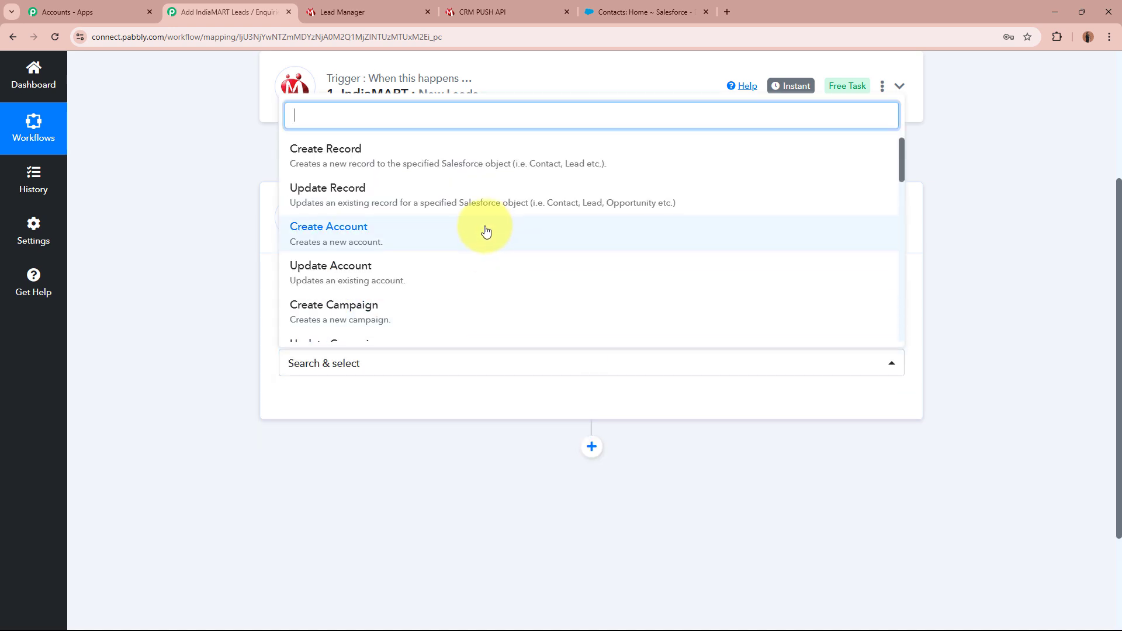
scroll(464, 301, "down", 3)
left_click(383, 274)
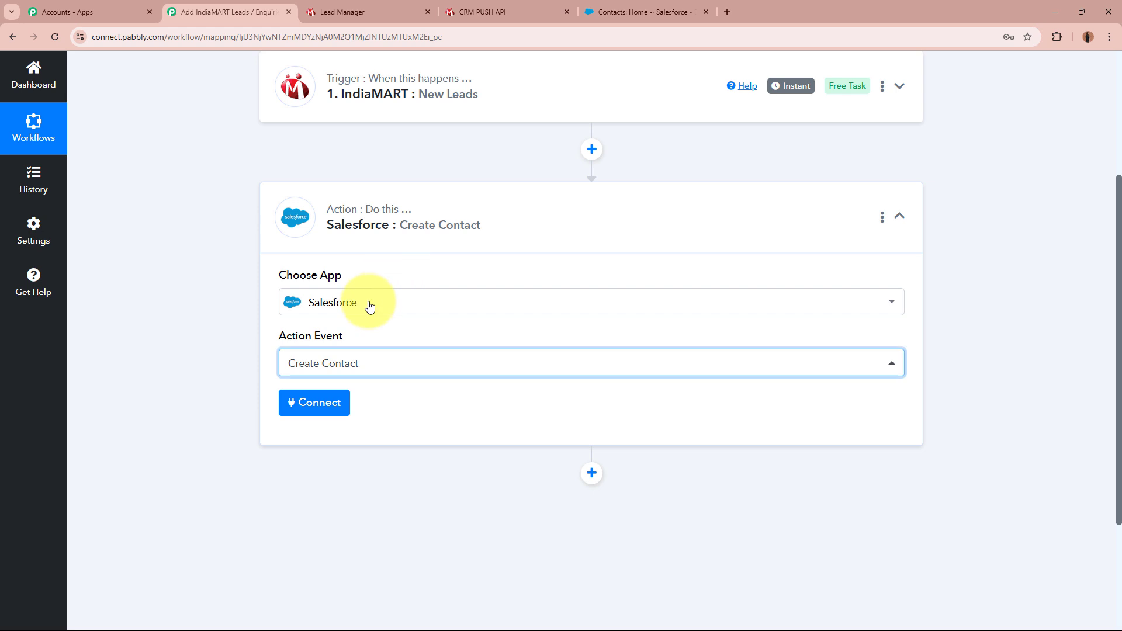
Step: Add a new Salesforce connection and allow Pabbly access to the account
left_click(298, 403)
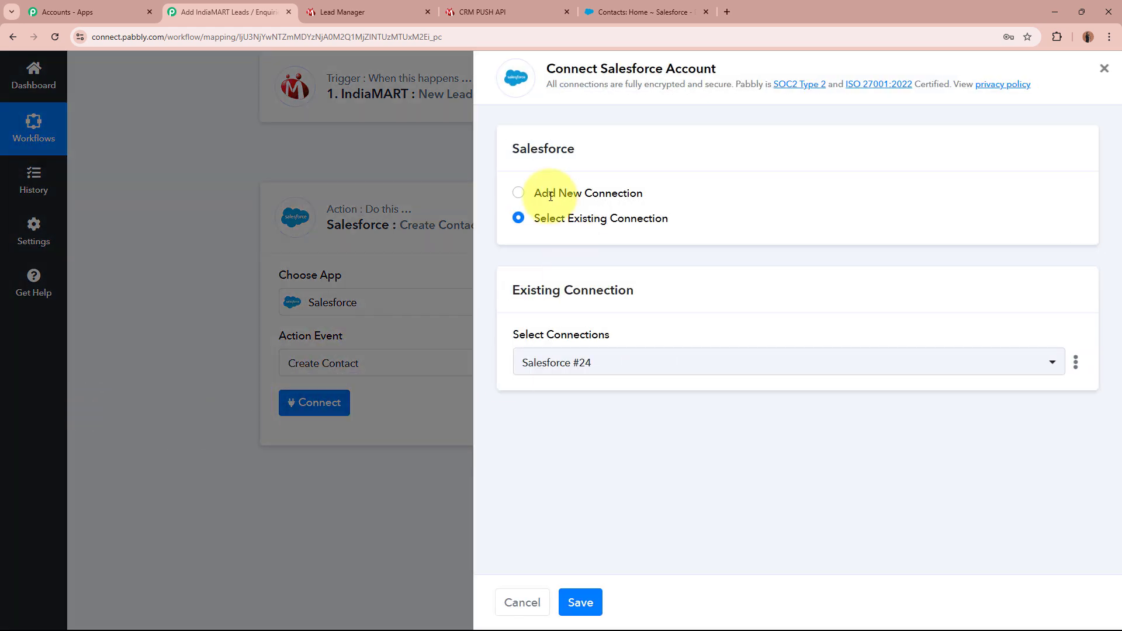
left_click(524, 197)
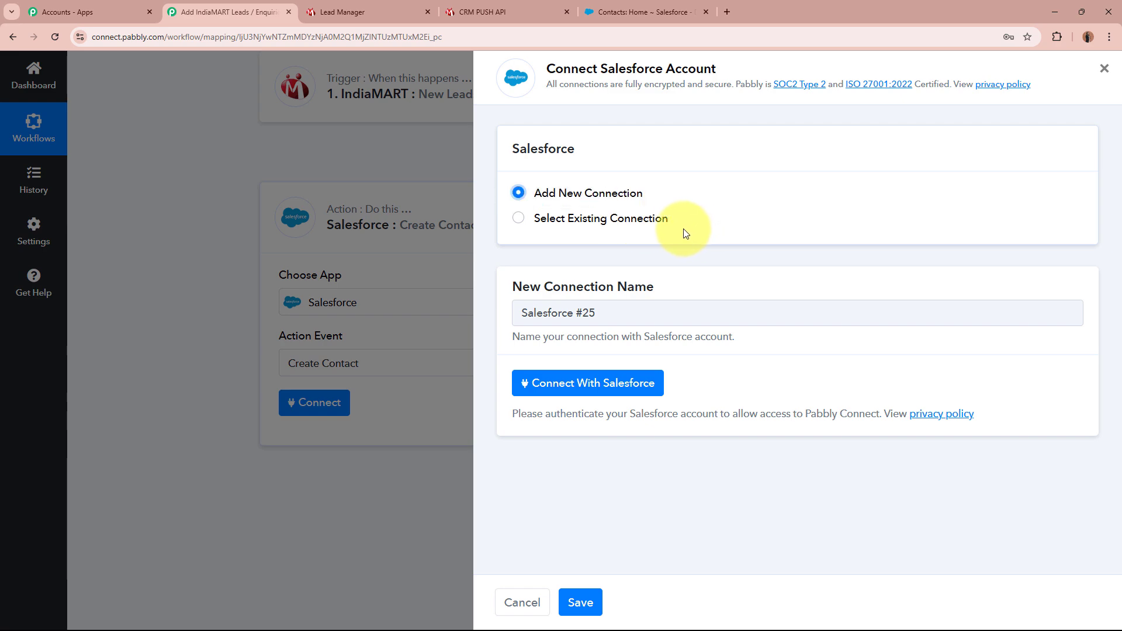
left_click(624, 394)
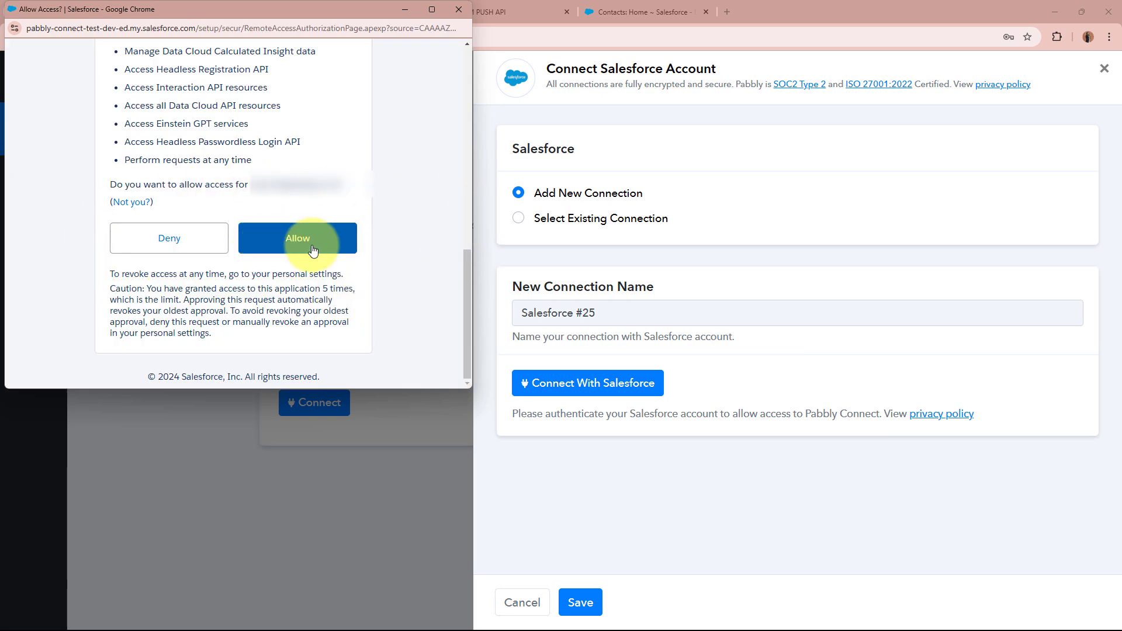
left_click(347, 252)
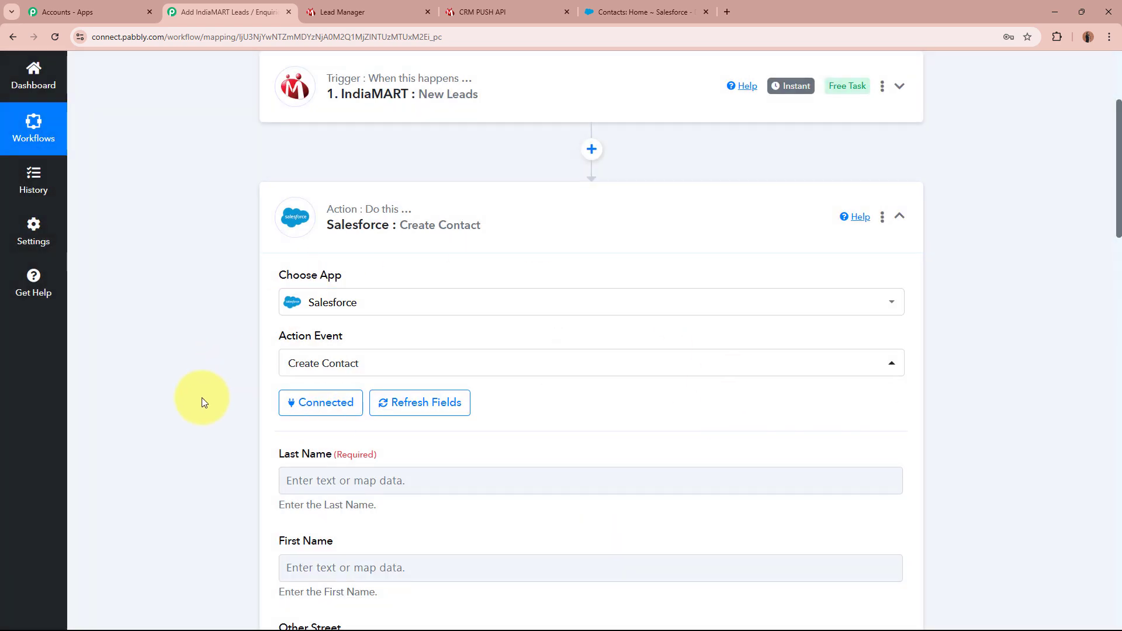
Step: Map the IndiaMART sender name into the contact's Last Name field
scroll(202, 396, "down", 10)
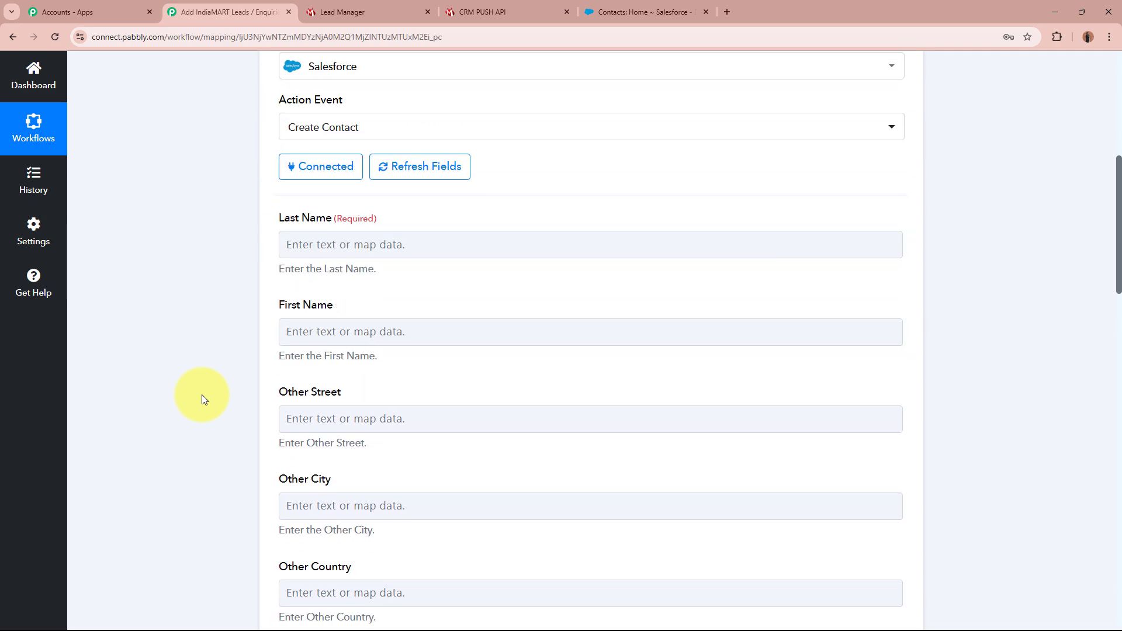
scroll(201, 395, "up", 4)
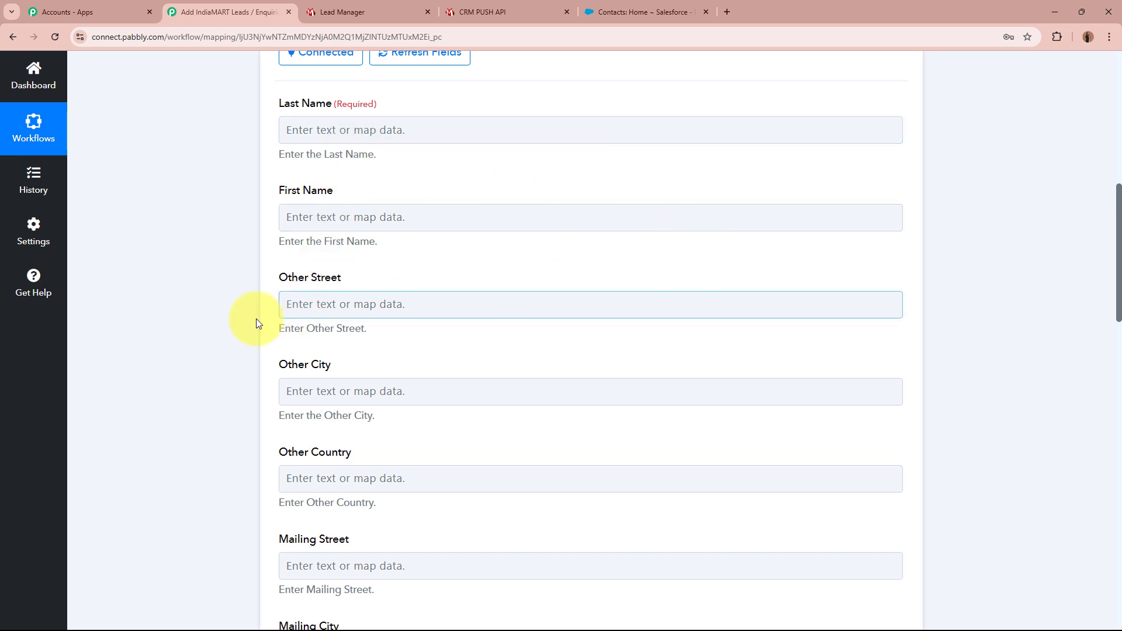
left_click(391, 129)
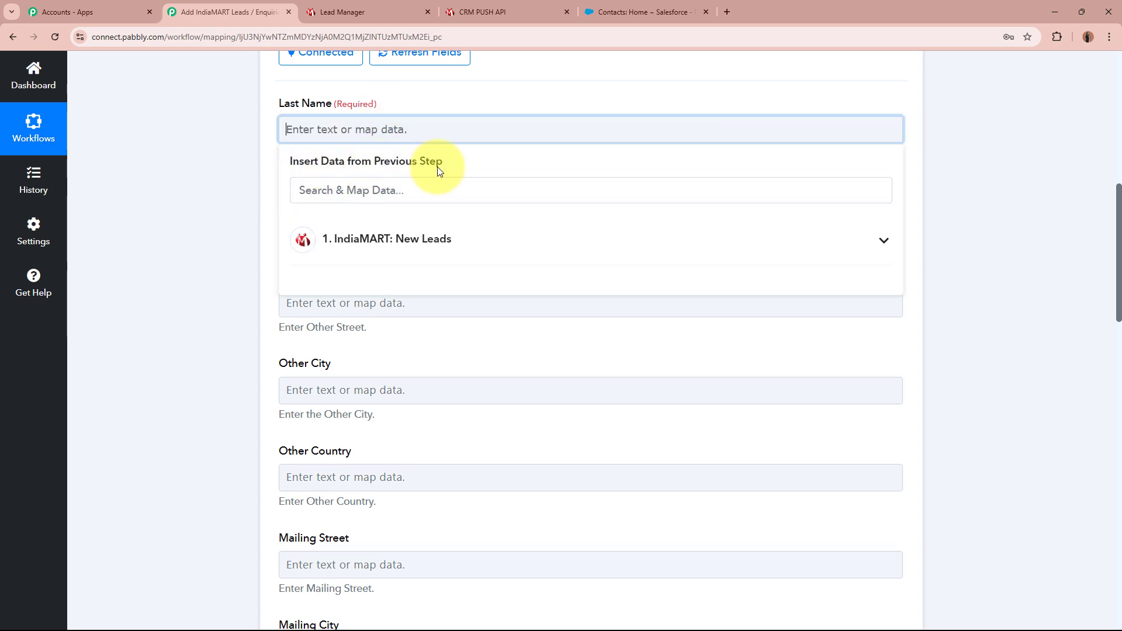
left_click(187, 243)
scroll(193, 251, "up", 10)
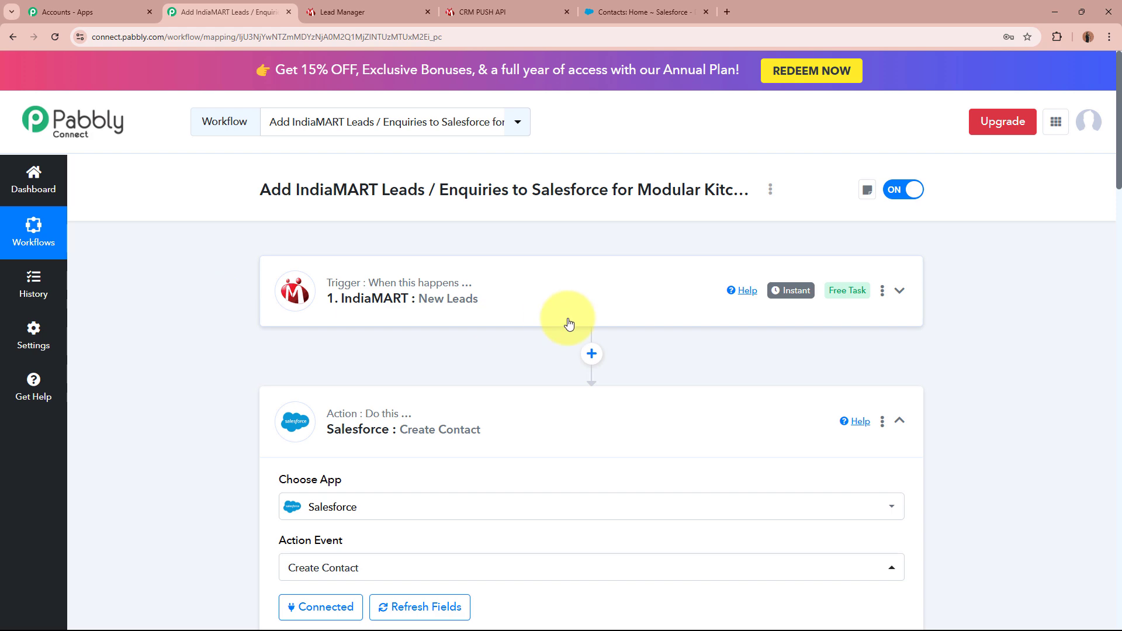
scroll(234, 339, "down", 6)
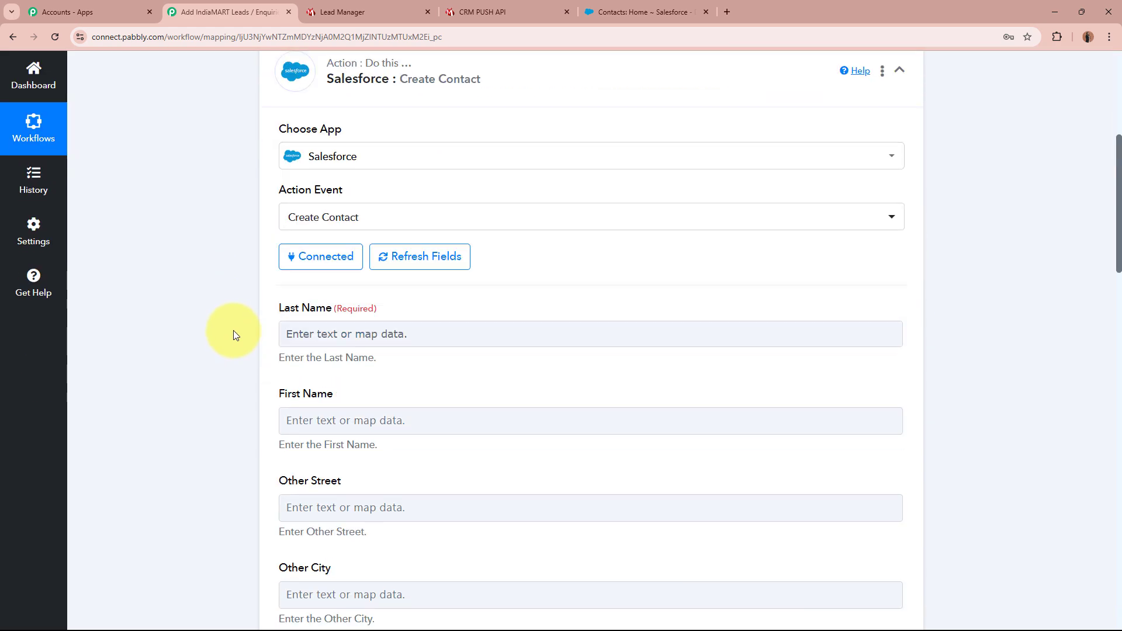
left_click(358, 334)
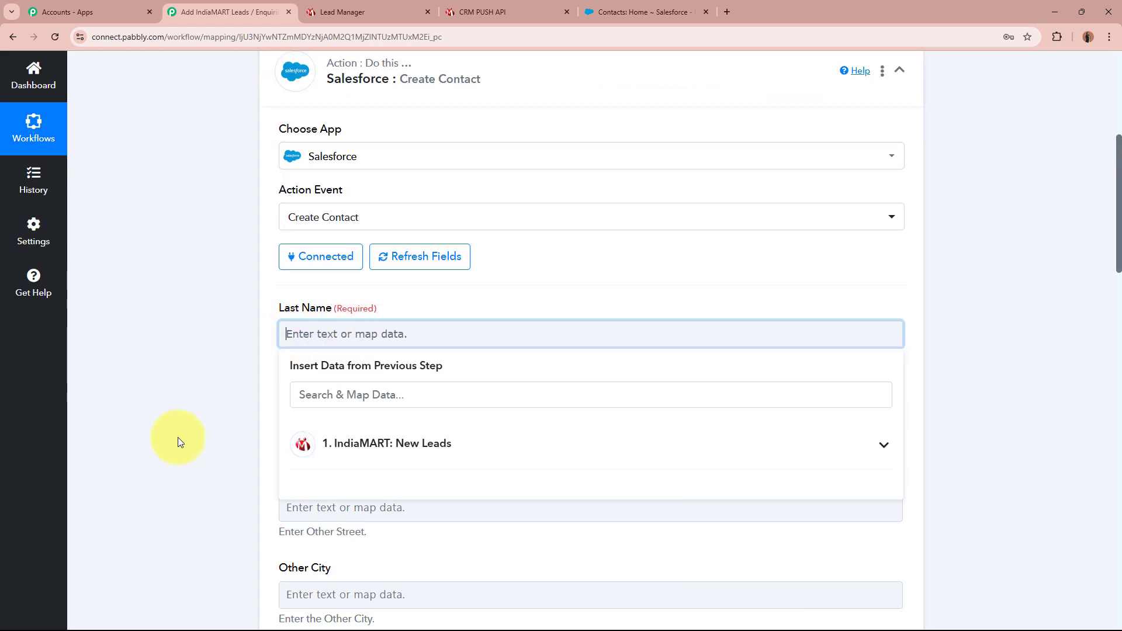
scroll(177, 439, "down", 2)
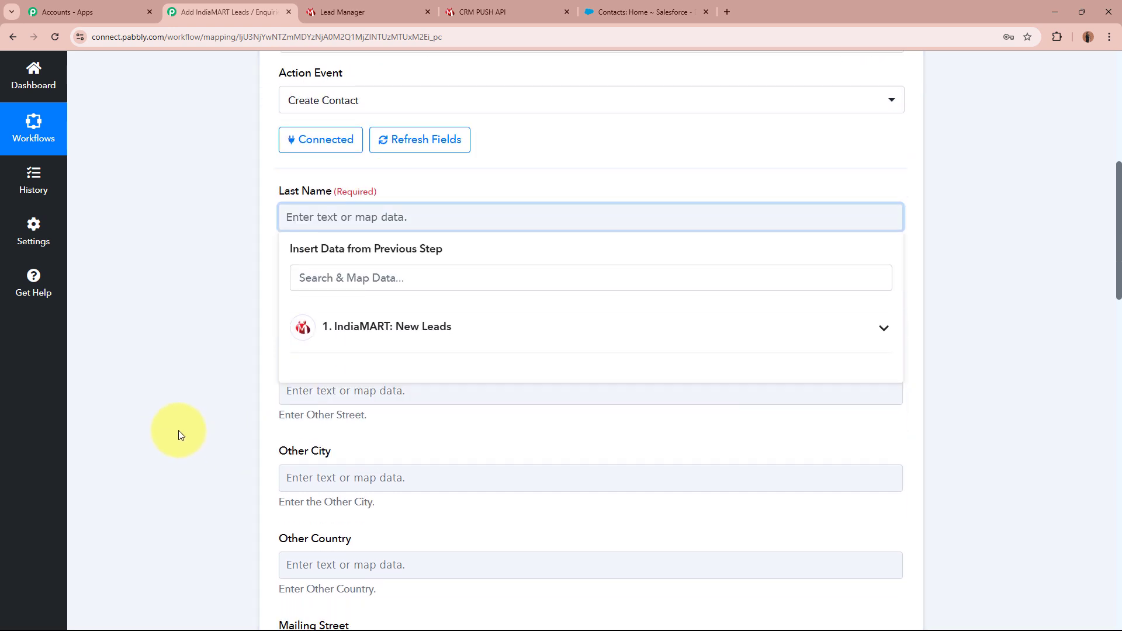
left_click(501, 339)
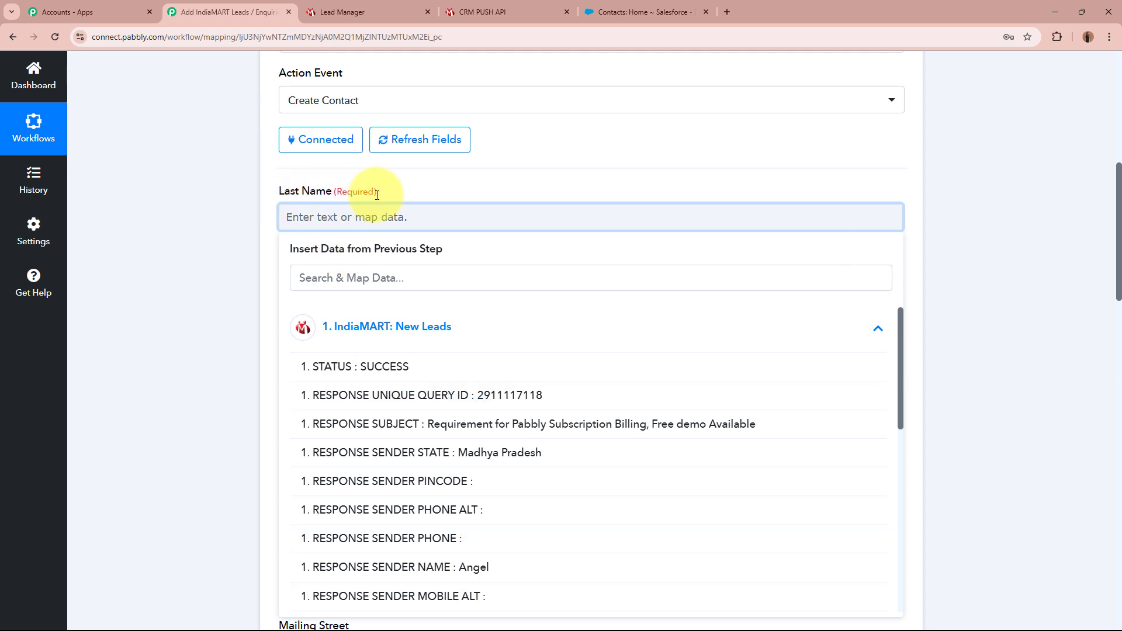
left_click(451, 576)
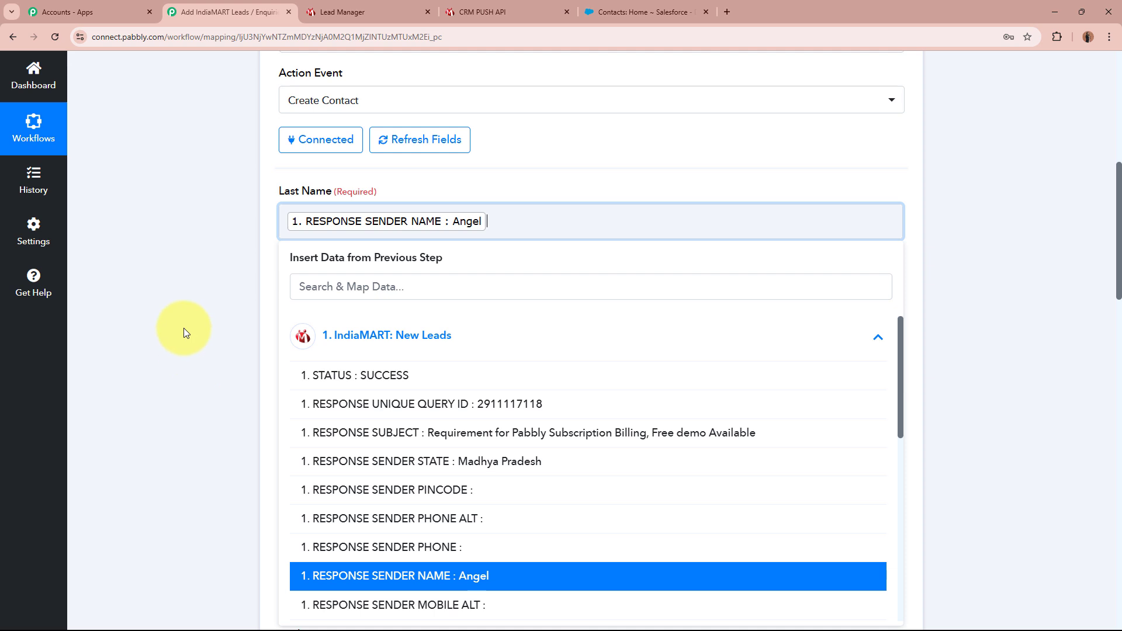
left_click(180, 281)
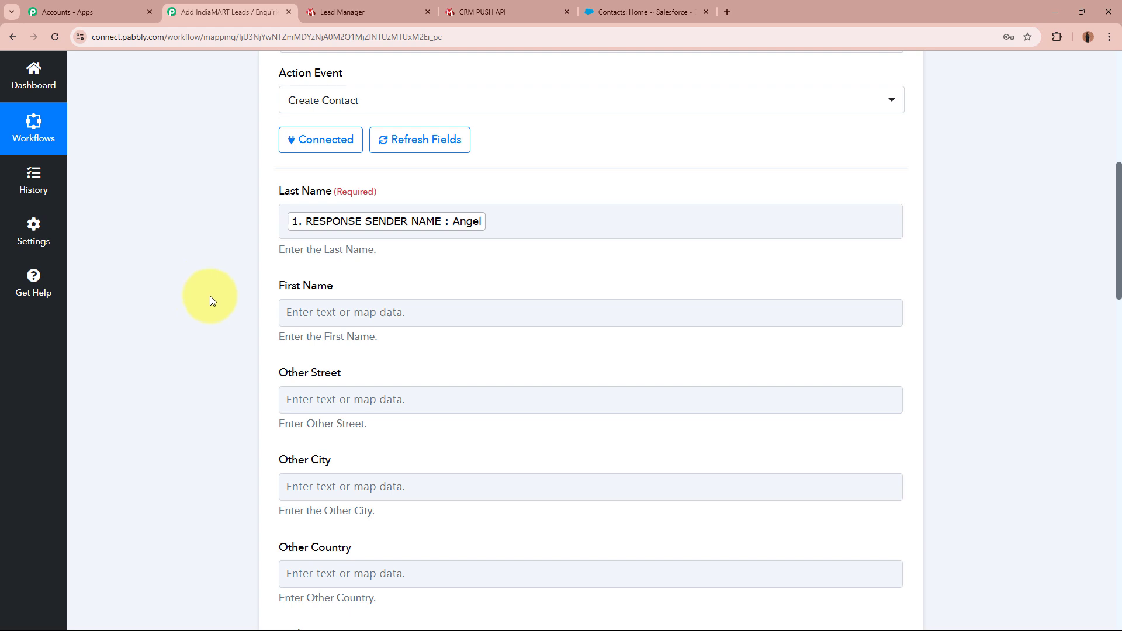
scroll(209, 295, "up", 8)
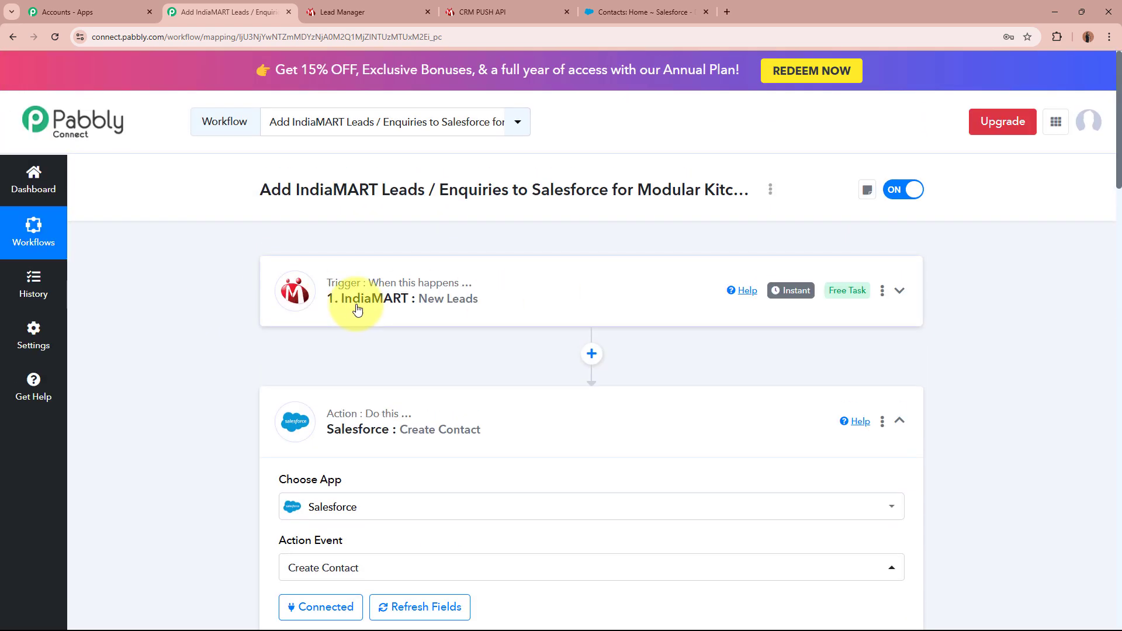
scroll(194, 318, "down", 8)
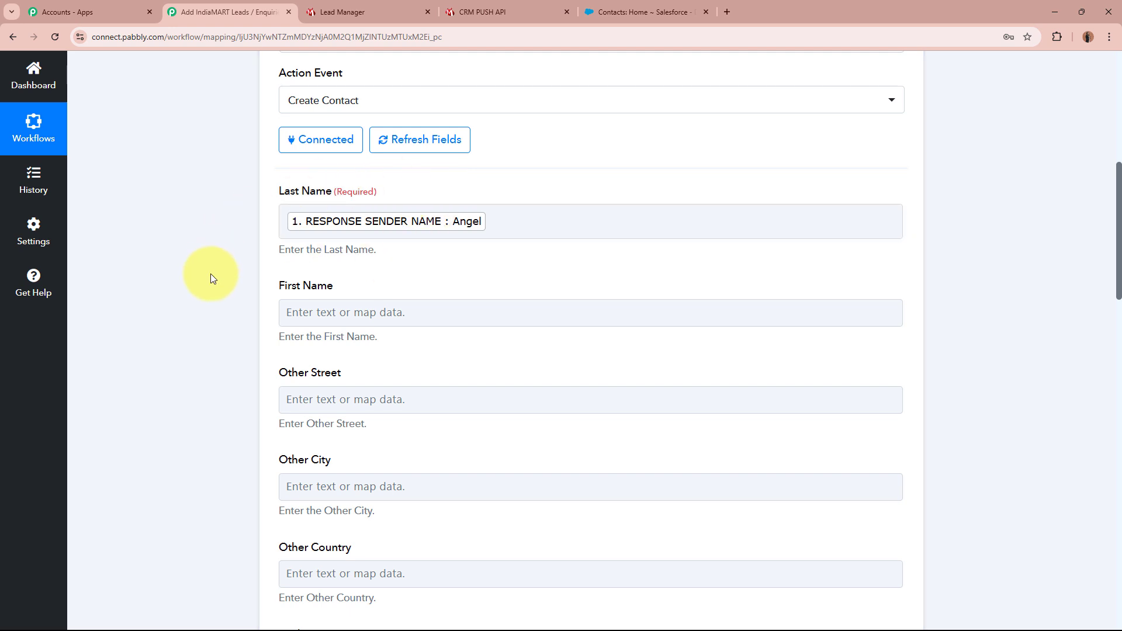
Step: Map the IndiaMART sender name into the First Name field
left_click(350, 312)
scroll(461, 254, "down", 2)
left_click(444, 304)
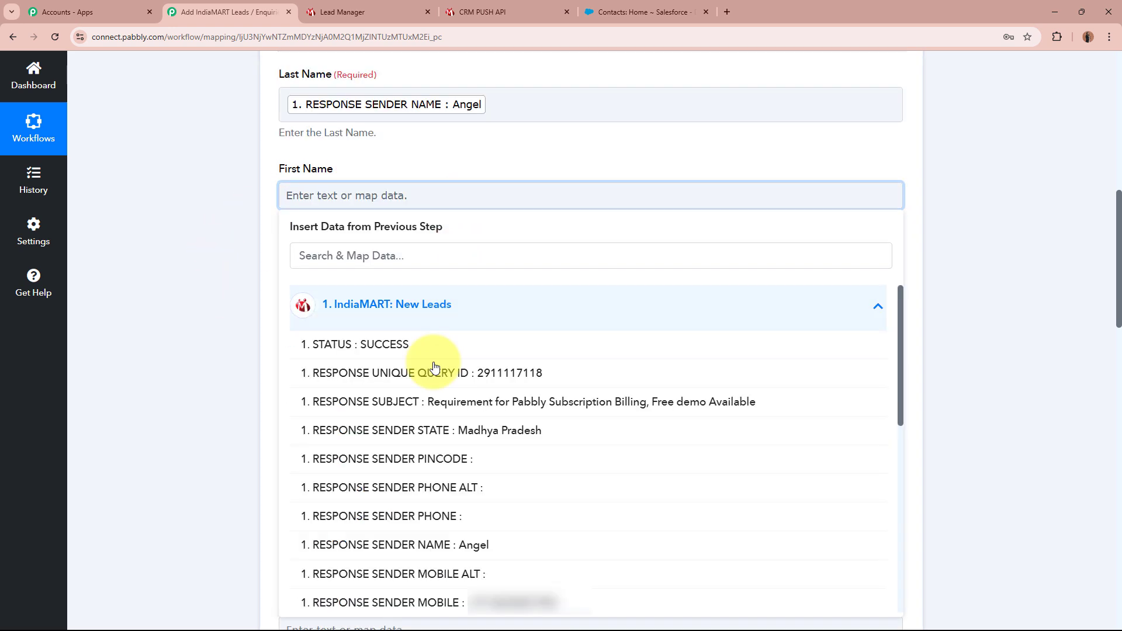
left_click(439, 541)
left_click(180, 311)
scroll(281, 313, "down", 2)
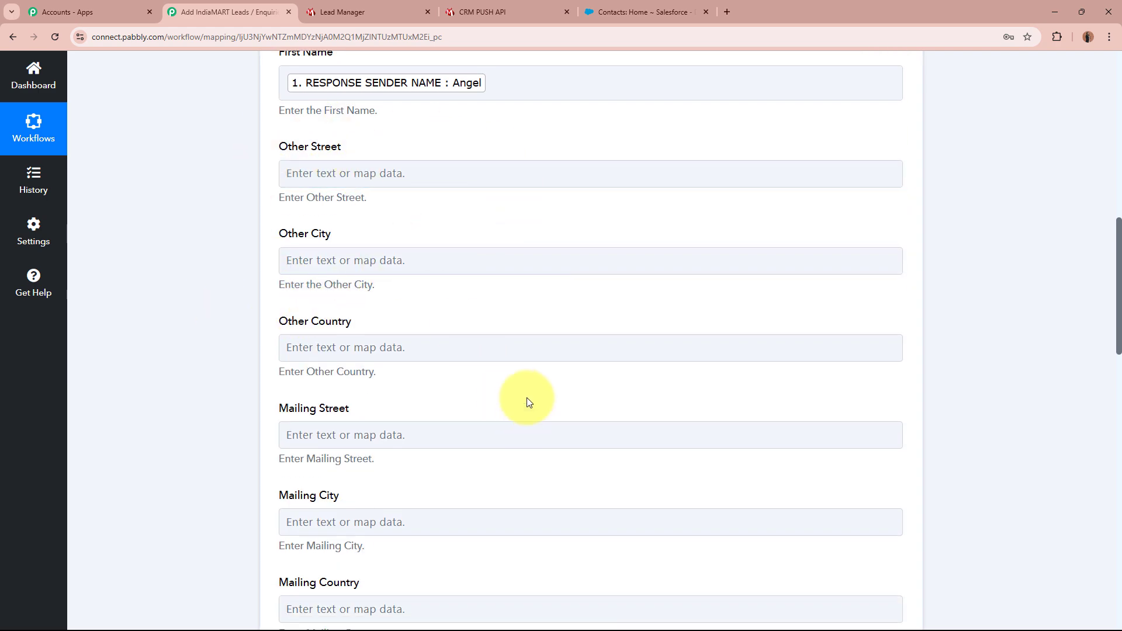
scroll(524, 371, "down", 4)
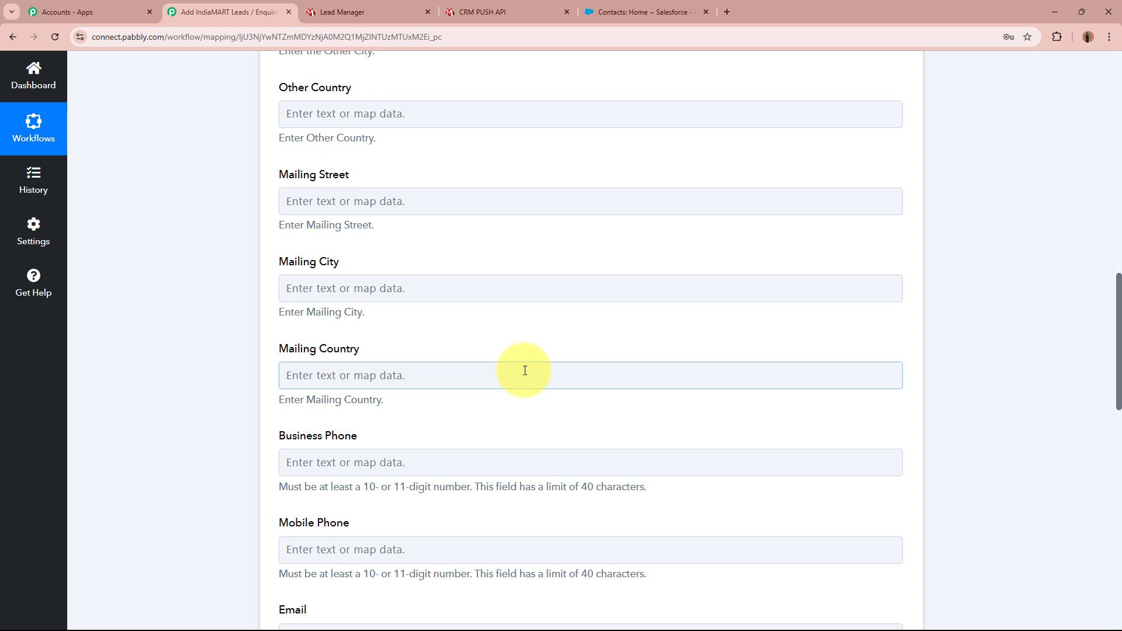
Step: Map the sender's address into Mailing Street and the sender's city into Mailing City
left_click(347, 191)
left_click(338, 259)
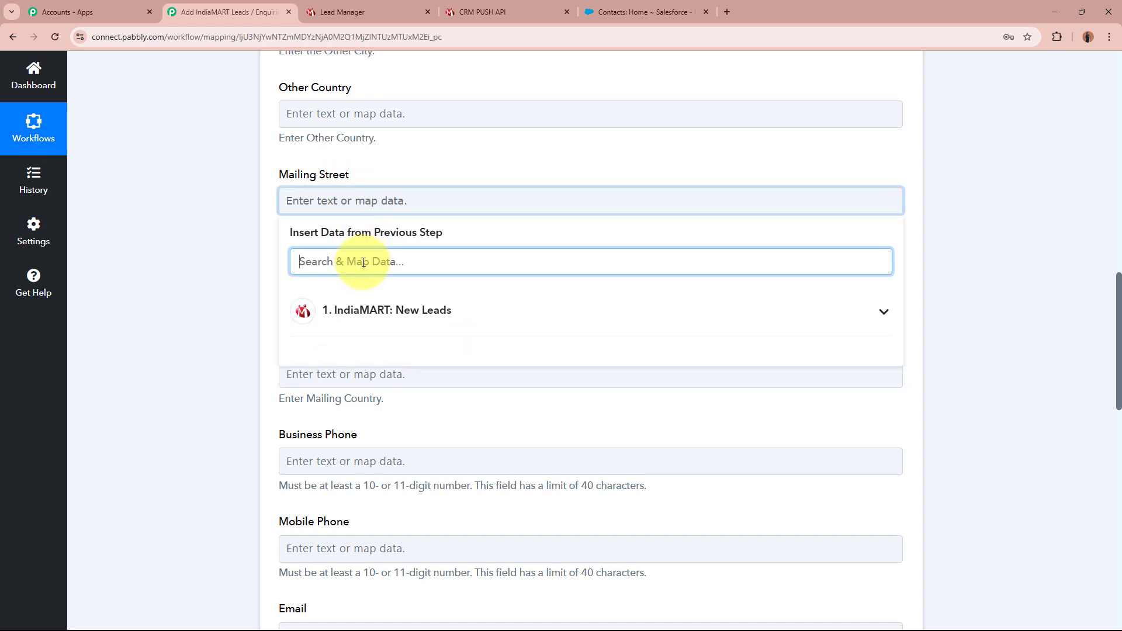
type("addres")
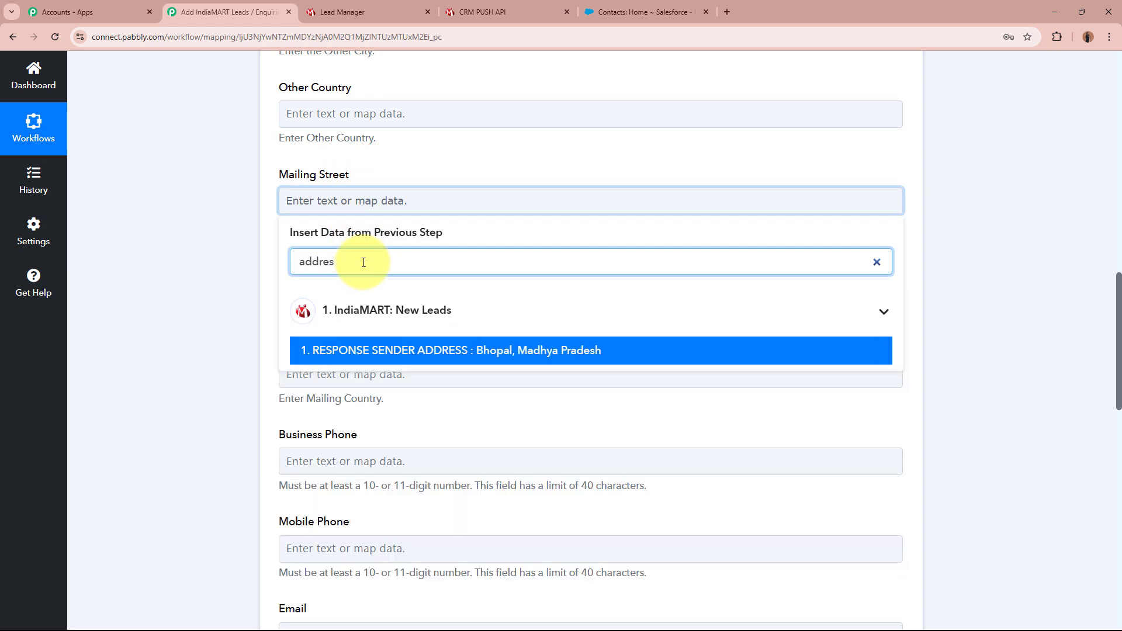
left_click(560, 352)
left_click(371, 296)
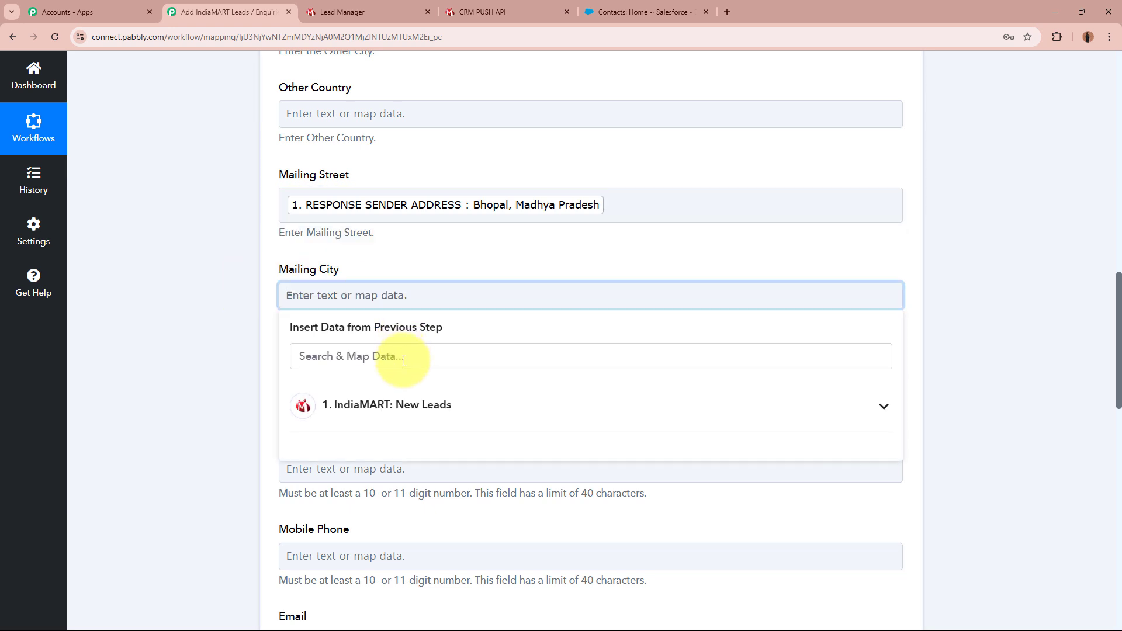
left_click(210, 333)
left_click(358, 294)
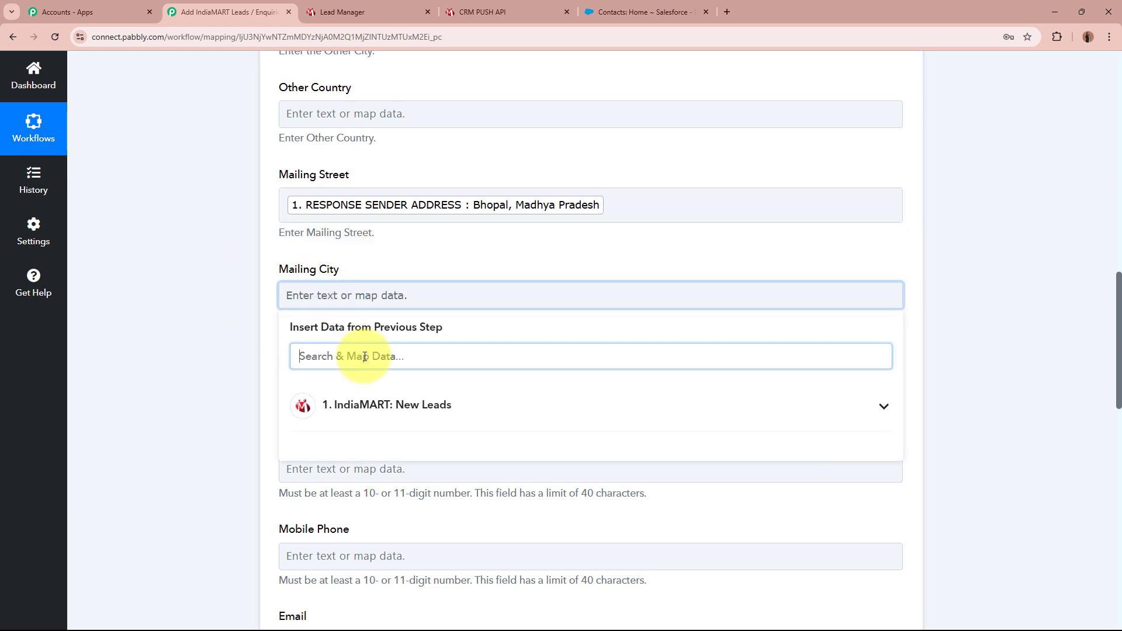
type("ciy")
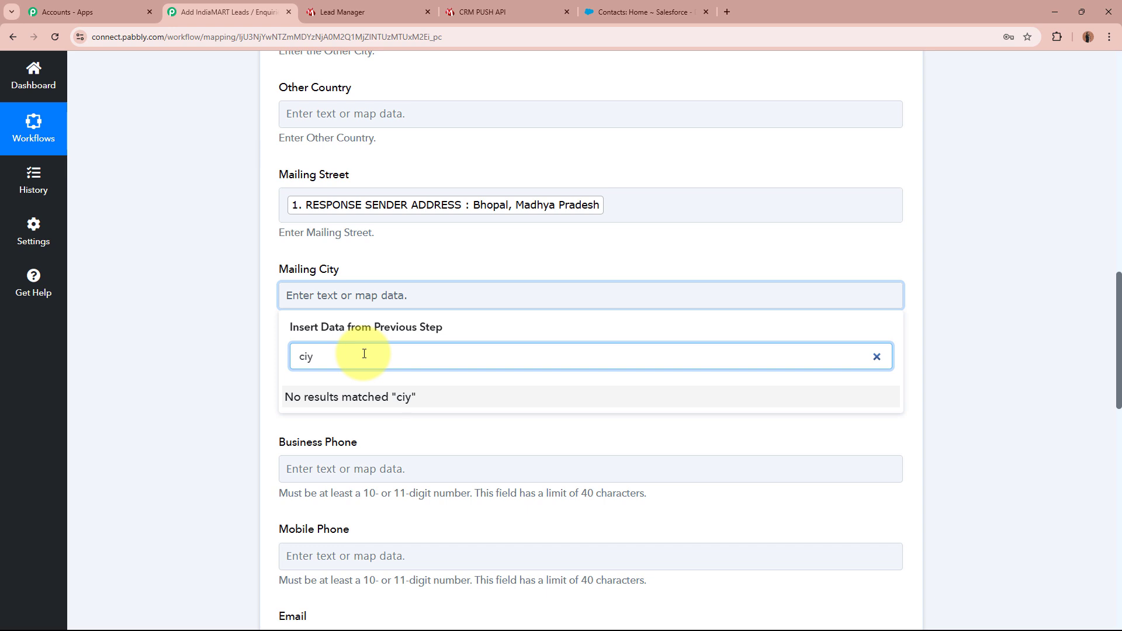
key("BackSpace")
type("ty")
left_click(376, 445)
Step: Map the sender's country code into Mailing Country
left_click(413, 401)
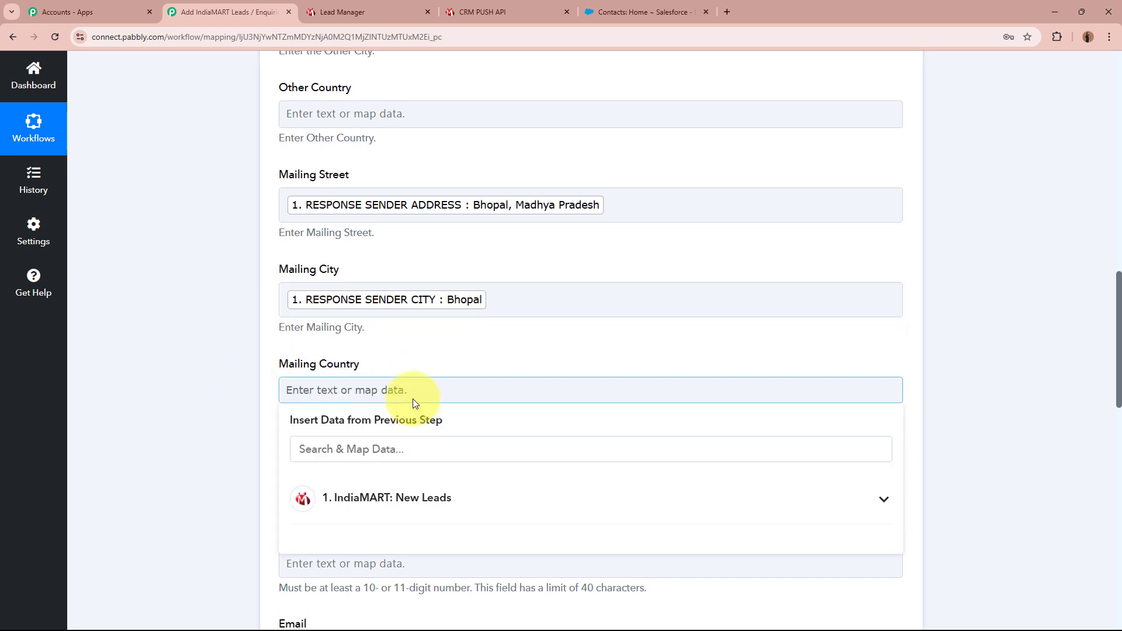
left_click(401, 449)
type("cou")
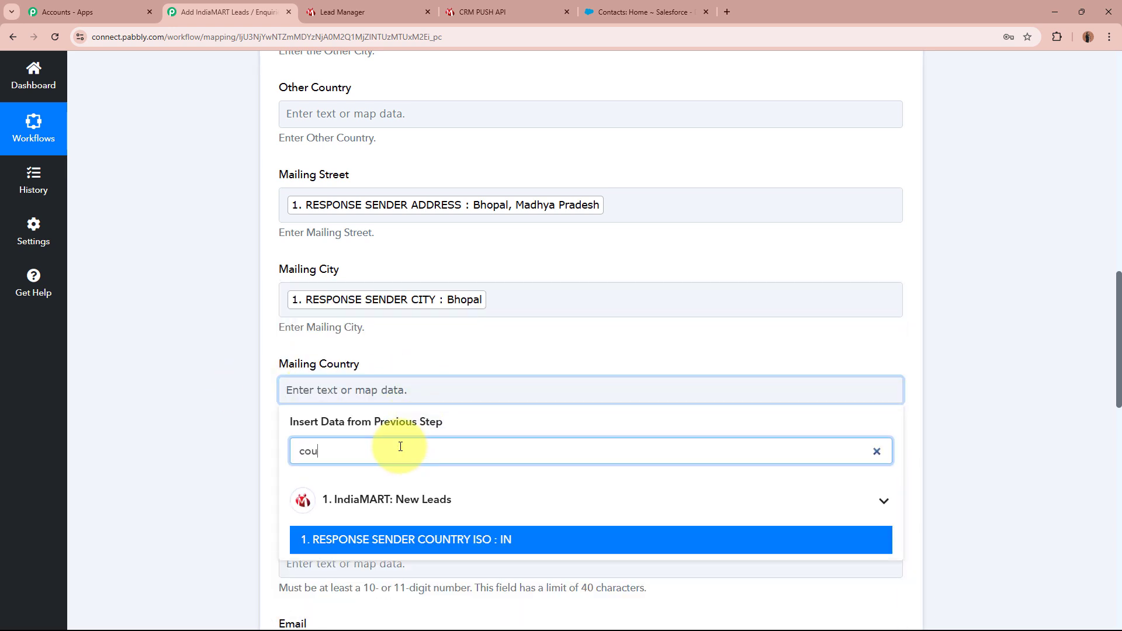
left_click(409, 541)
left_click(248, 459)
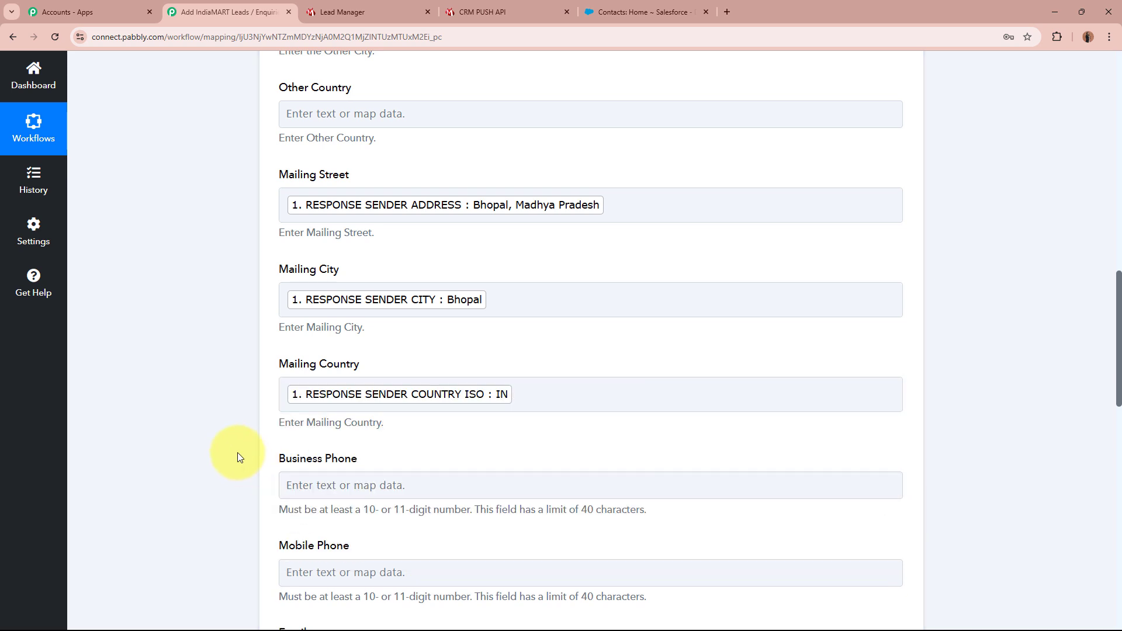
scroll(214, 433, "down", 4)
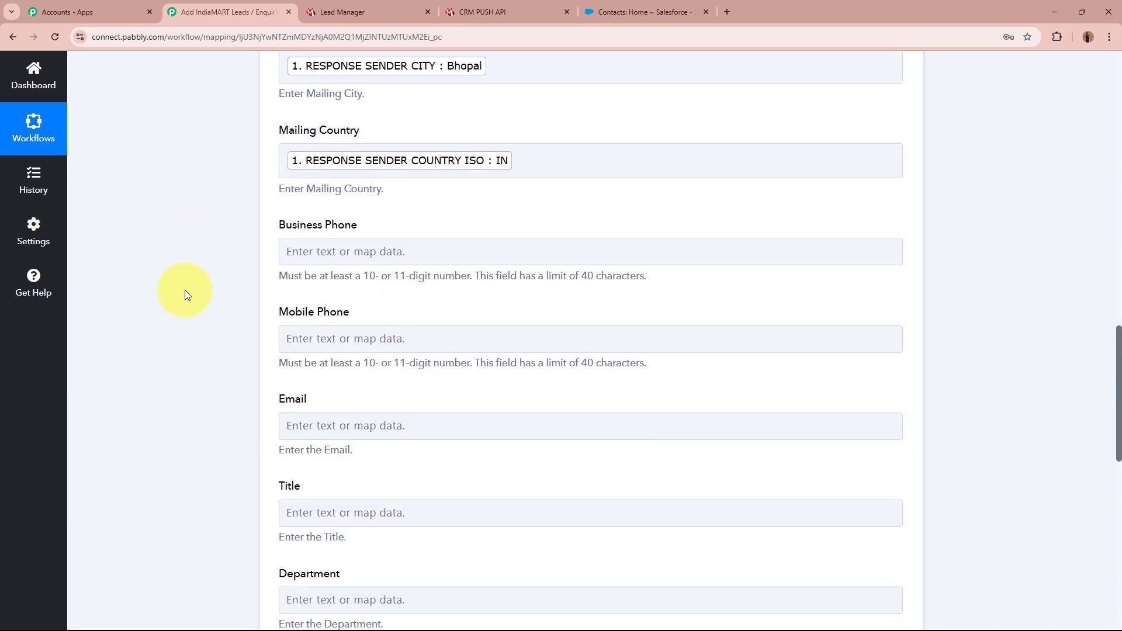
Step: Map the sender's mobile number into Mobile Phone and sender's email into Email
left_click(332, 336)
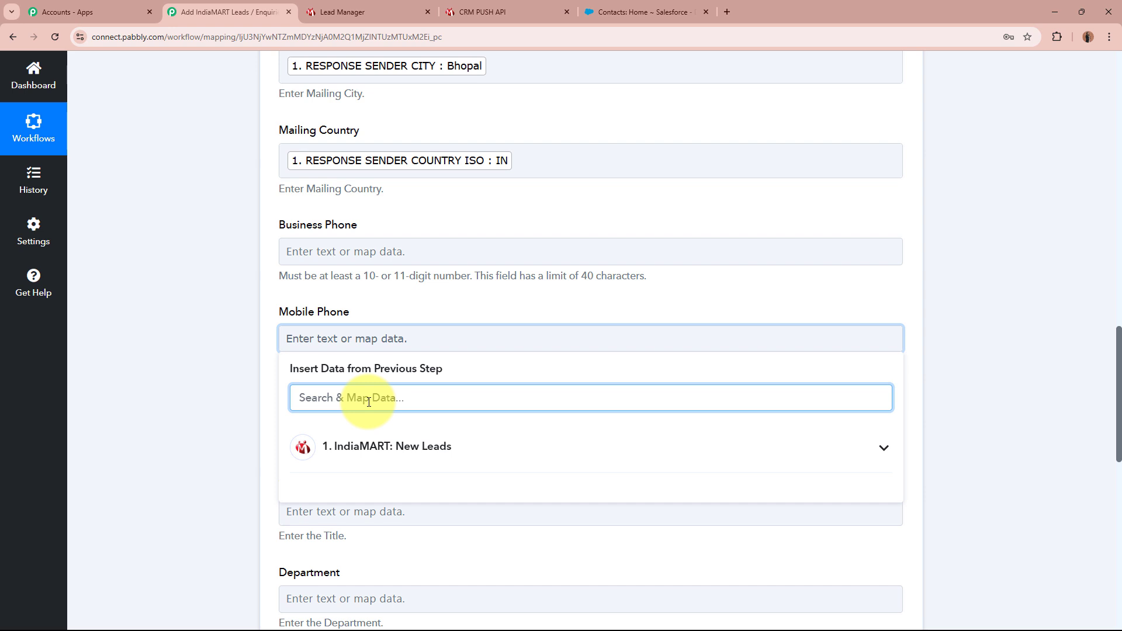
type("mob")
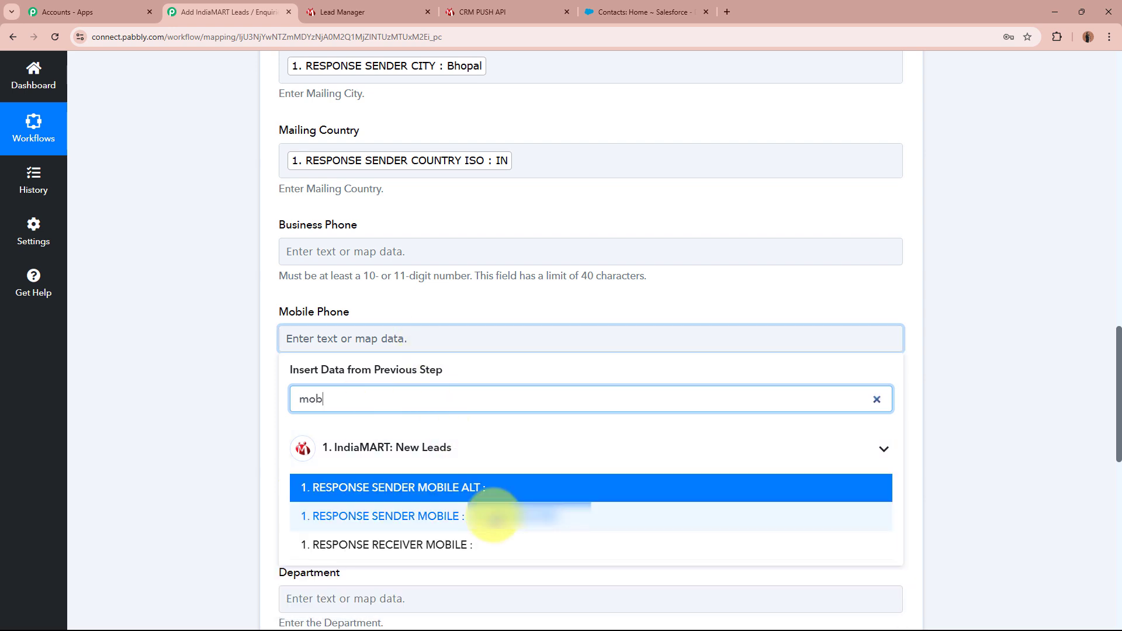
left_click(494, 516)
scroll(183, 434, "down", 2)
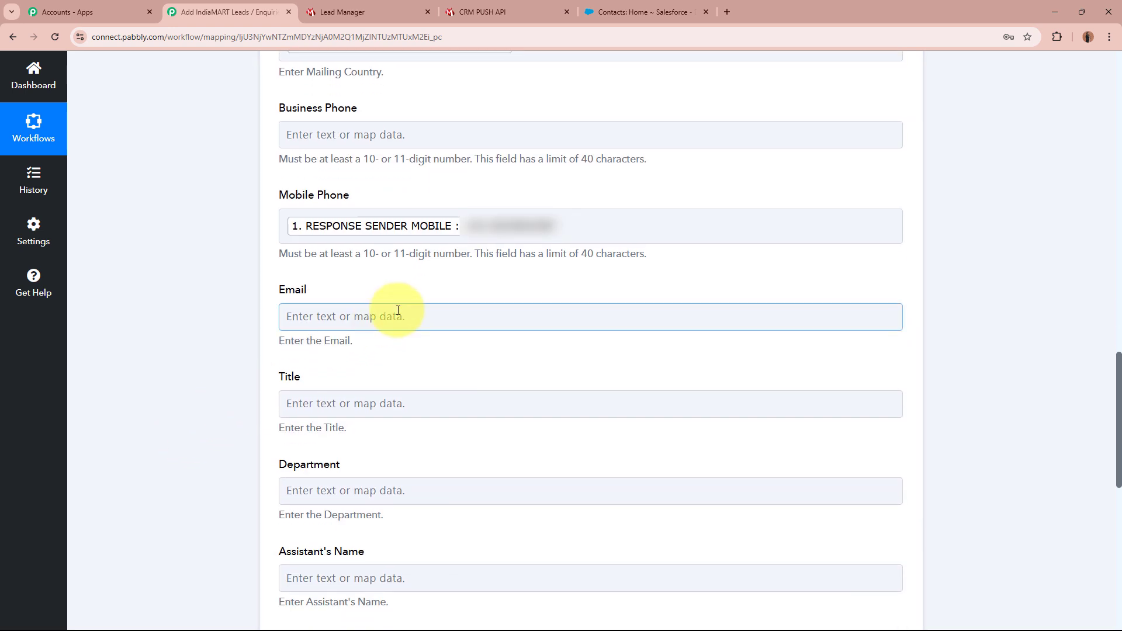
left_click(398, 310)
type("email")
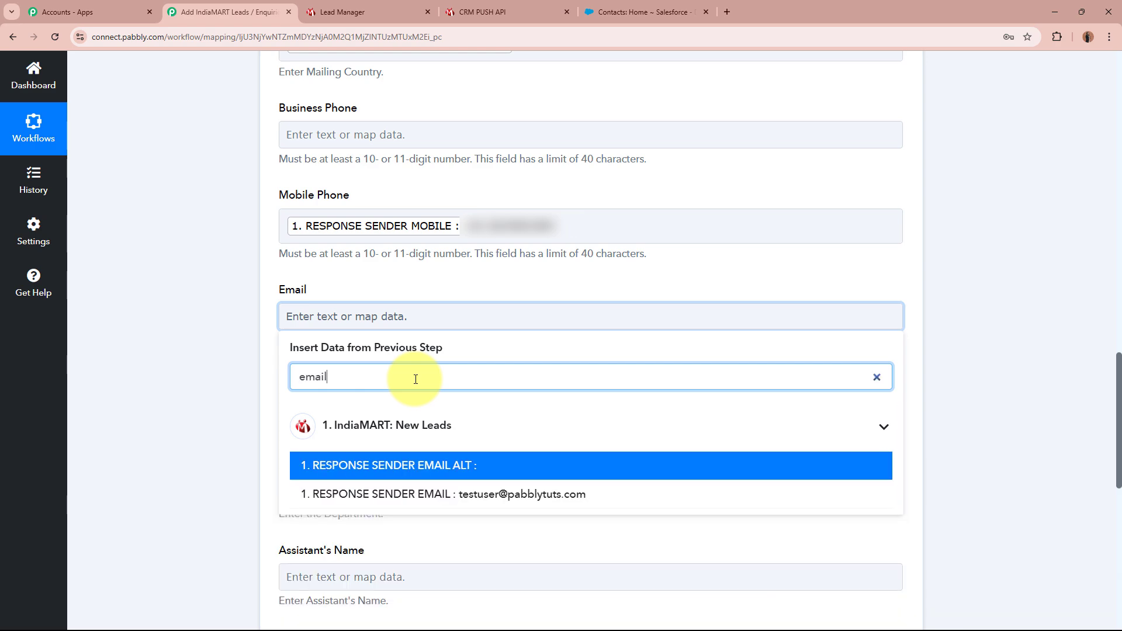
left_click(489, 495)
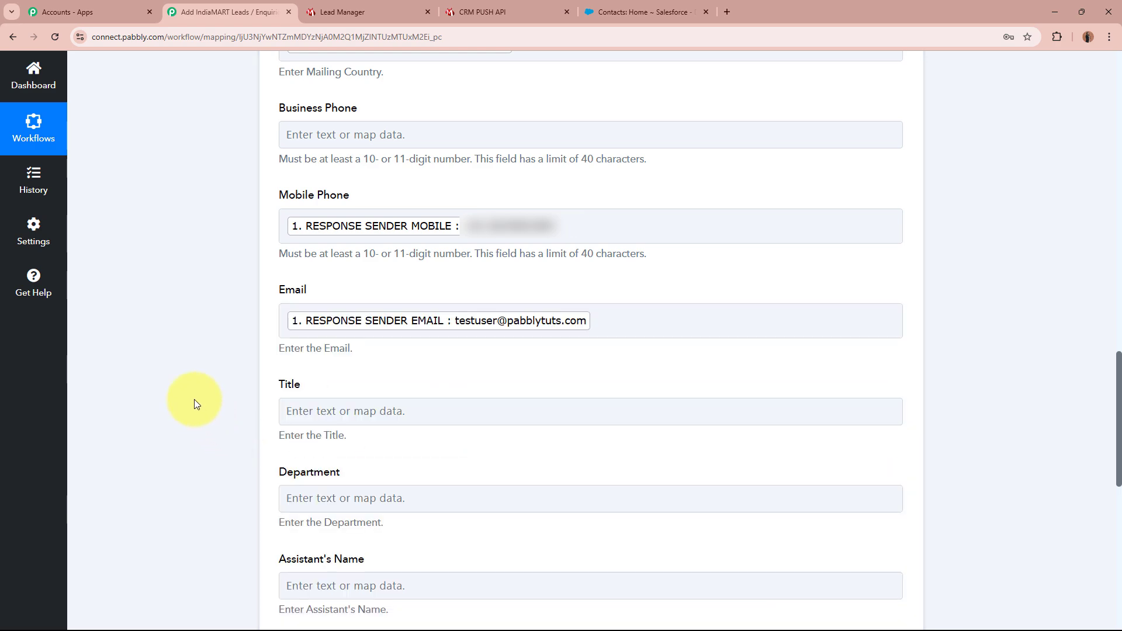
scroll(181, 381, "down", 2)
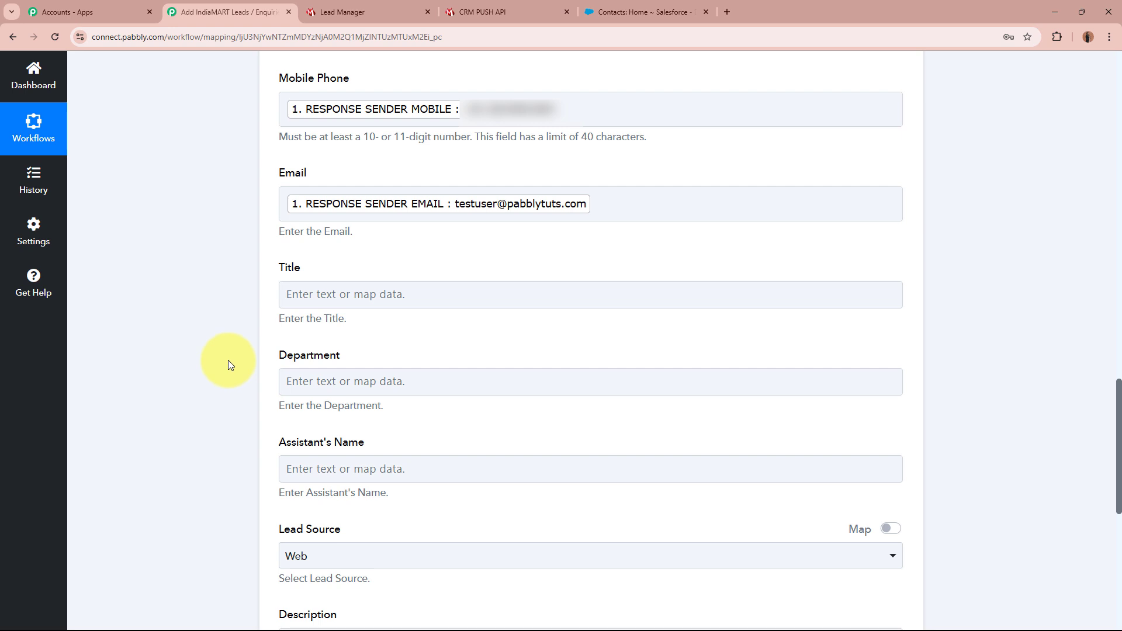
Step: Switch Lead Source to a custom value, replacing Web with 'IndiaMART Leads'
scroll(906, 383, "down", 2)
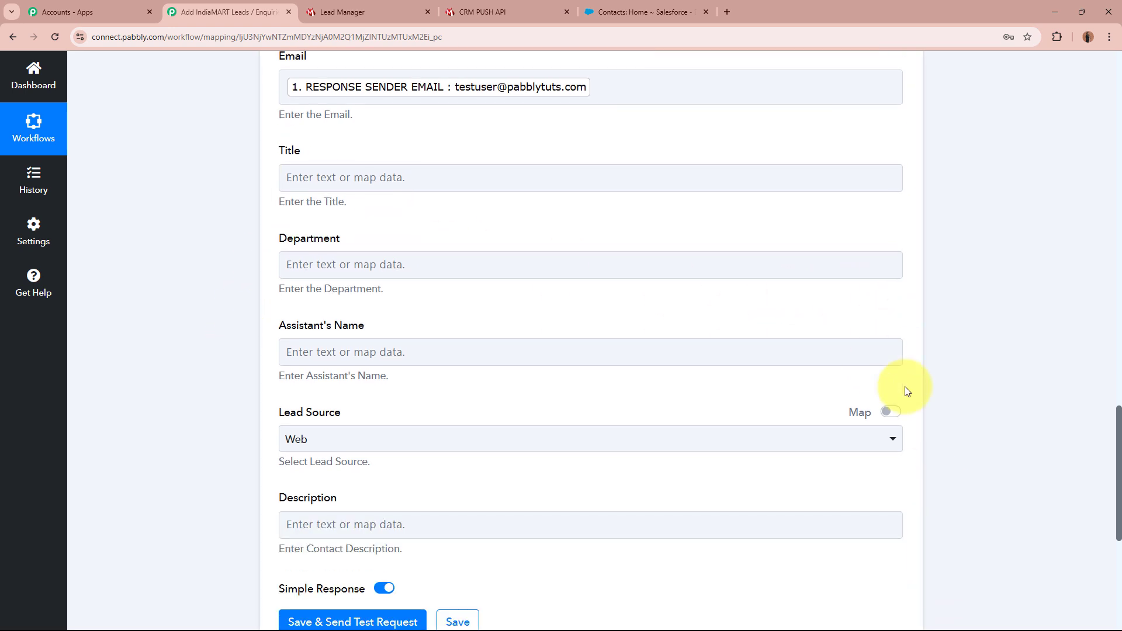
scroll(288, 426, "down", 2)
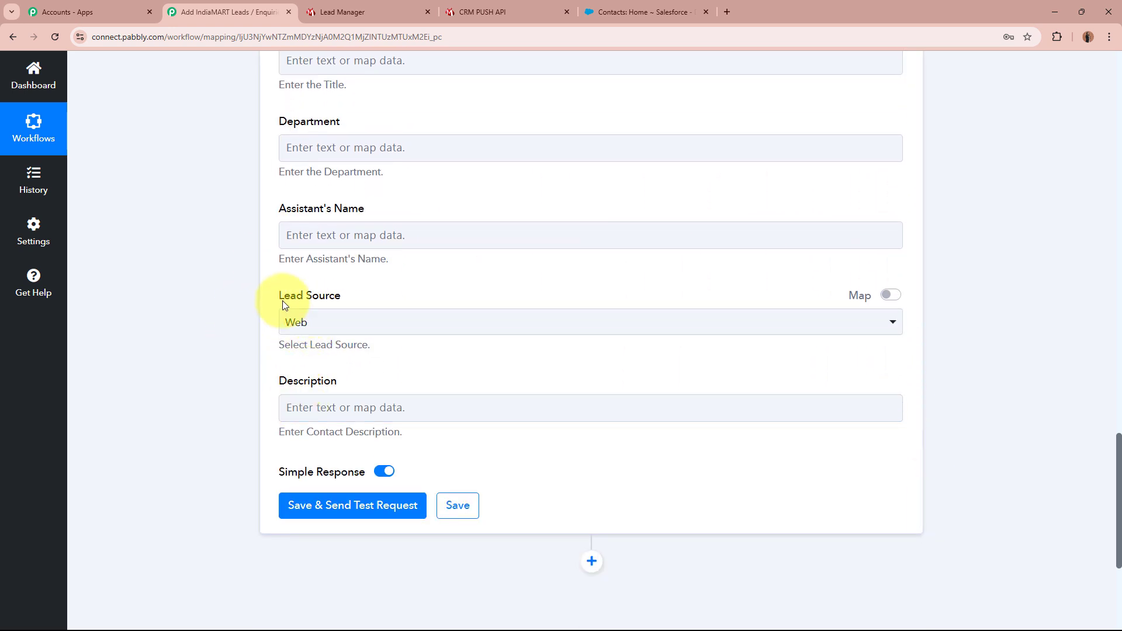
left_click_drag(285, 296, 397, 305)
left_click(398, 305)
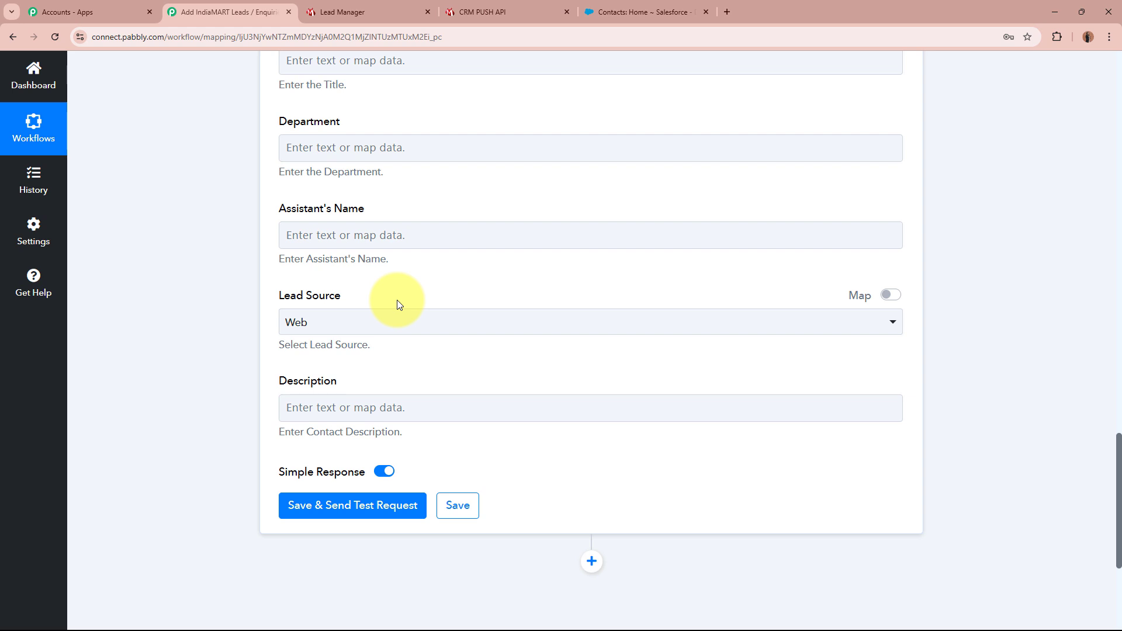
left_click(502, 326)
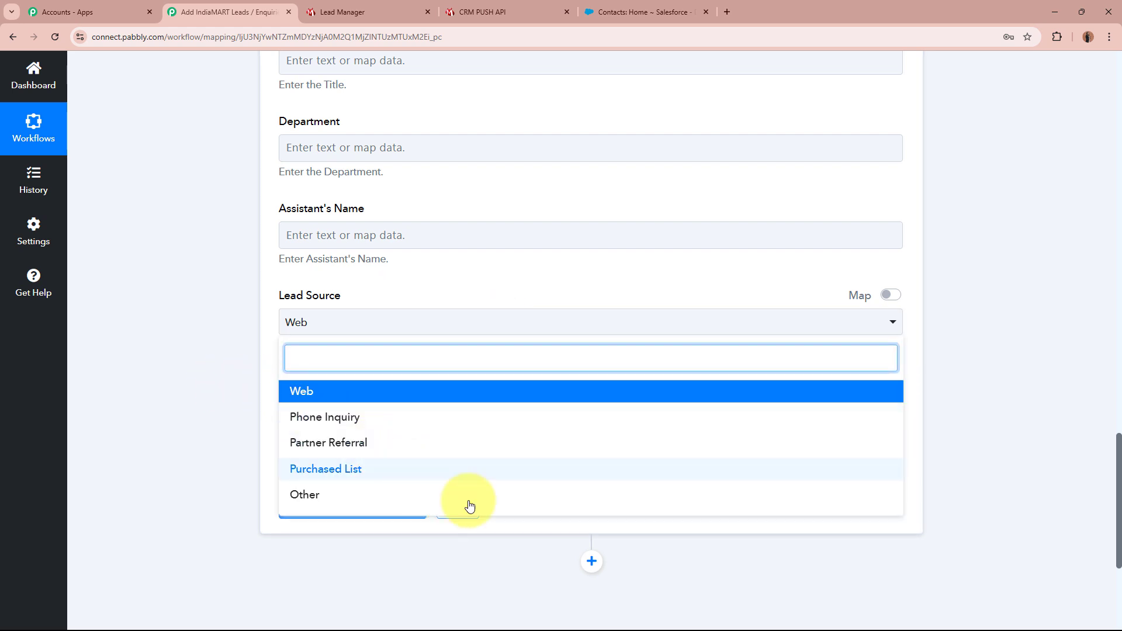
left_click(170, 384)
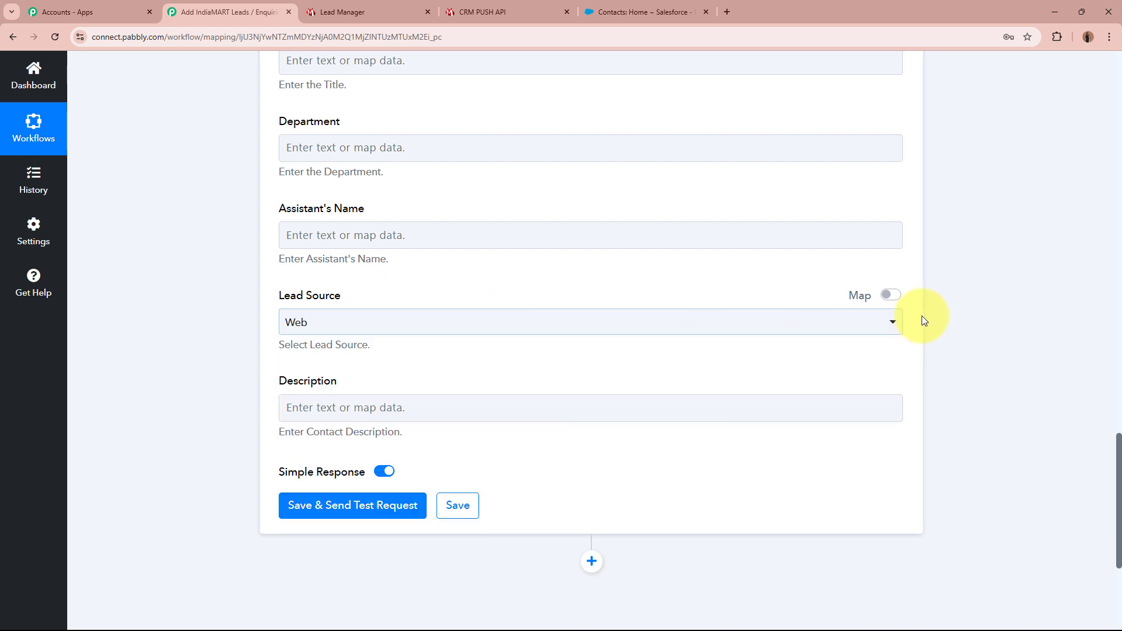
left_click(889, 295)
left_click(679, 317)
key("BackSpace")
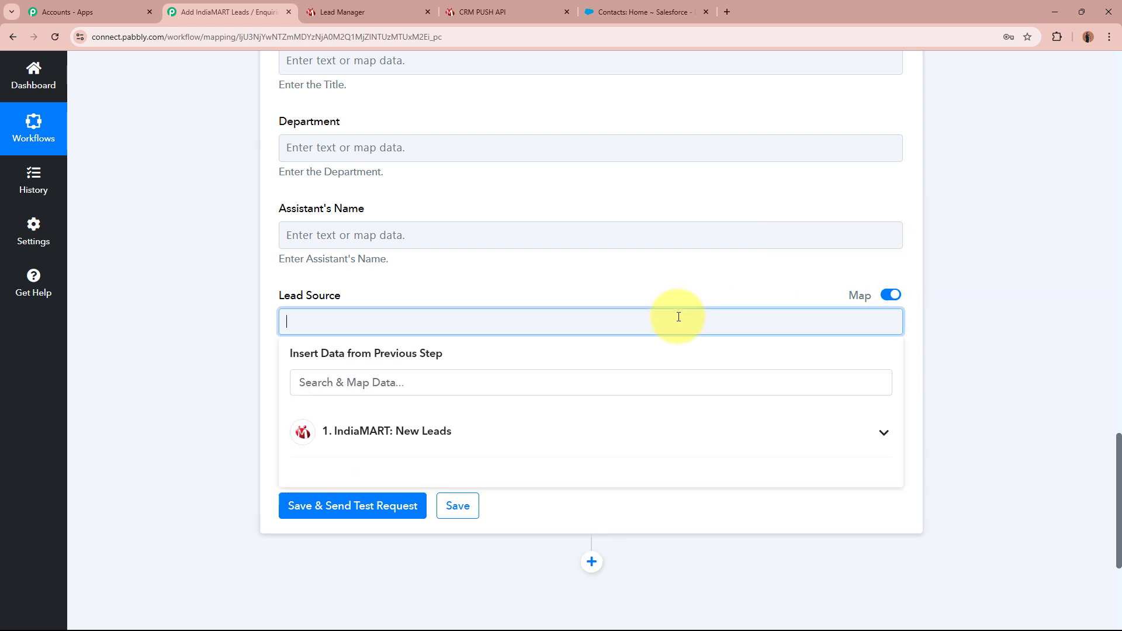
type("IndiaMART Leads")
left_click(228, 282)
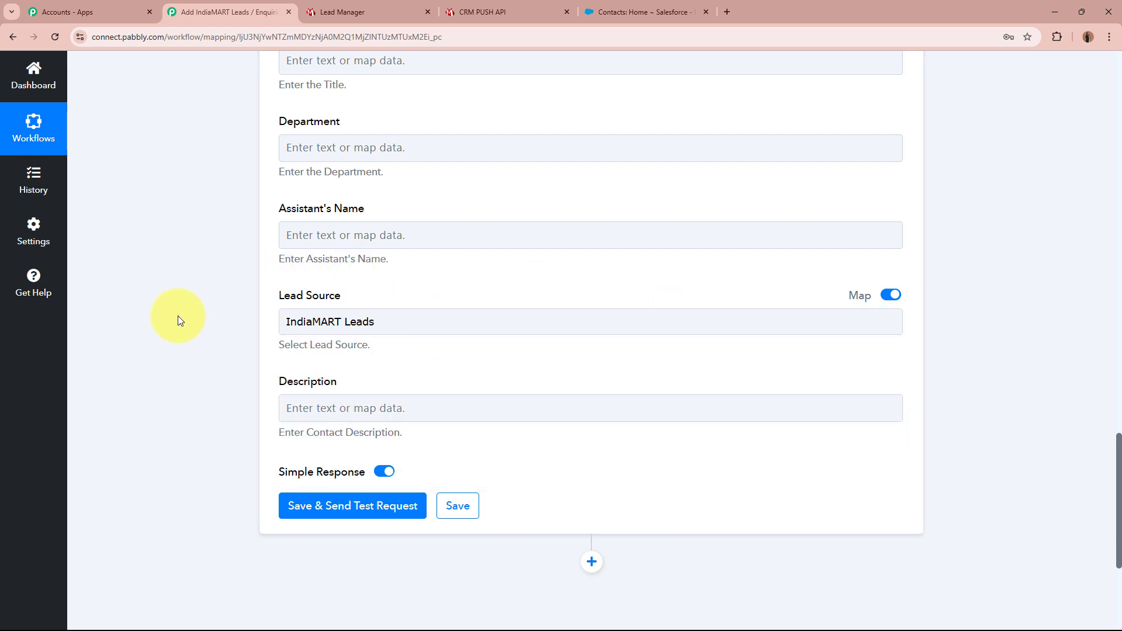
scroll(180, 320, "down", 2)
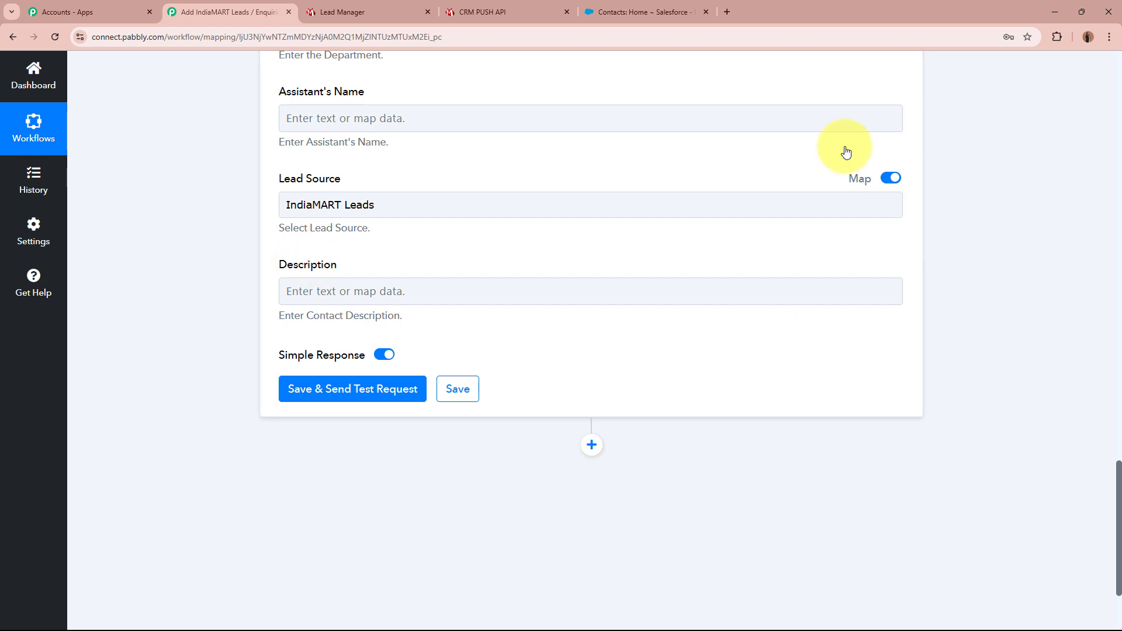
Step: Save and send a test request, confirming the new contact Id and Success 1 in the response
left_click(374, 389)
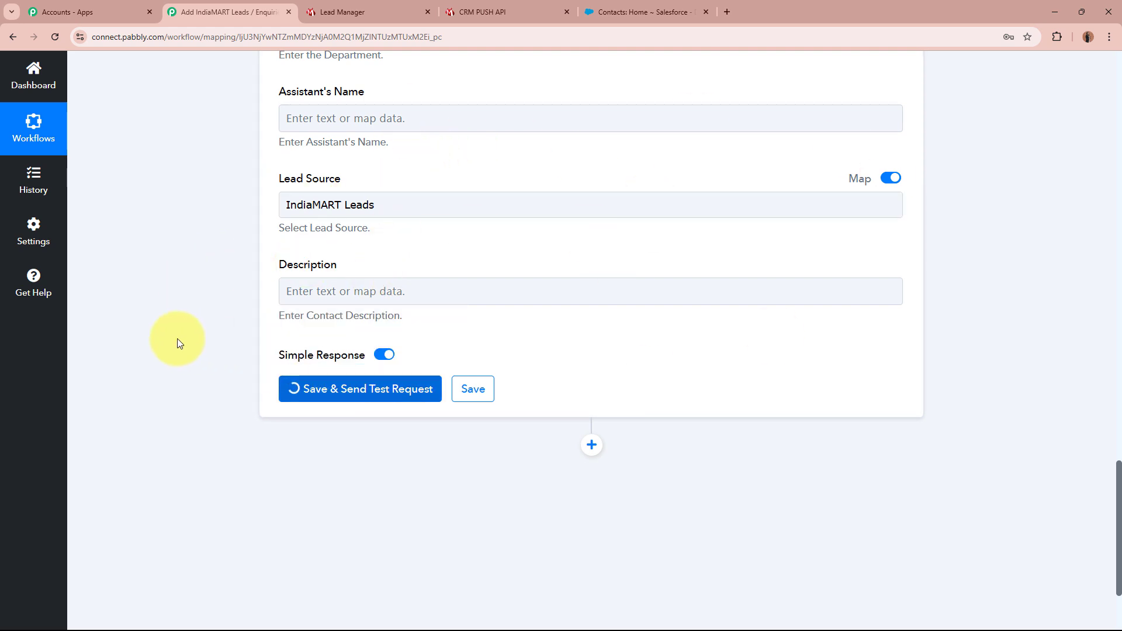
scroll(174, 339, "down", 3)
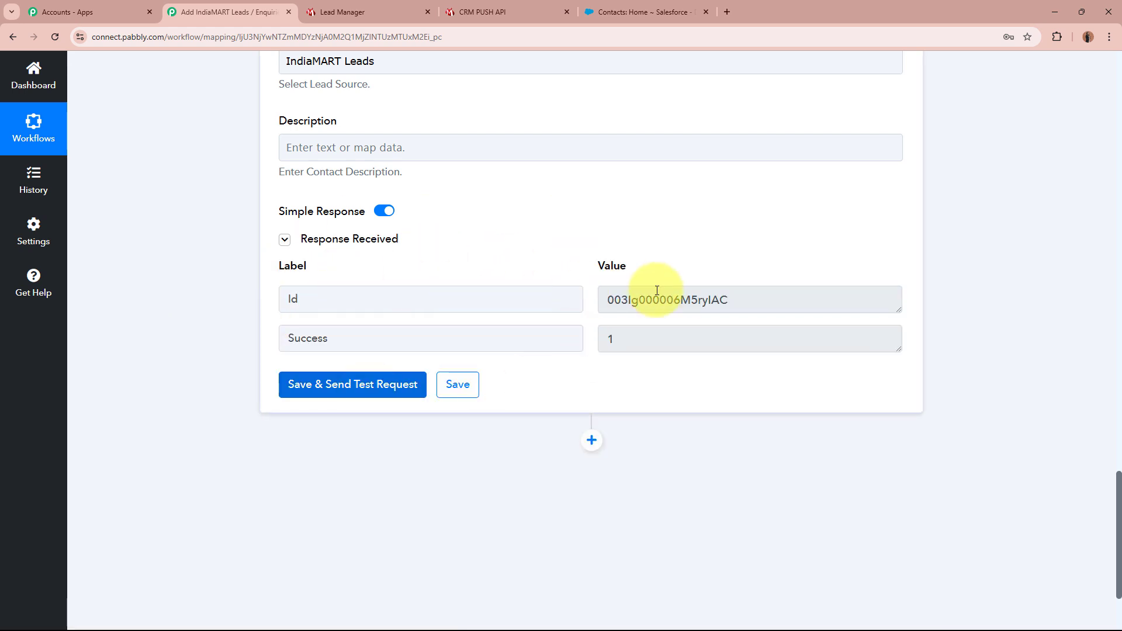
triple_click(744, 298)
left_click(1015, 349)
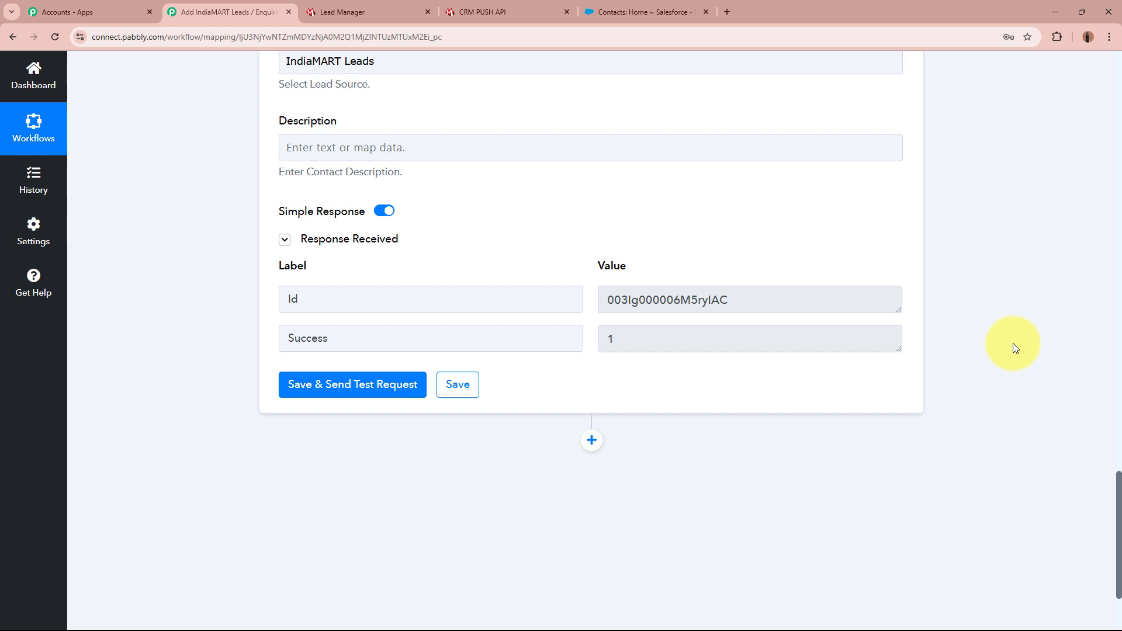
left_click(642, 7)
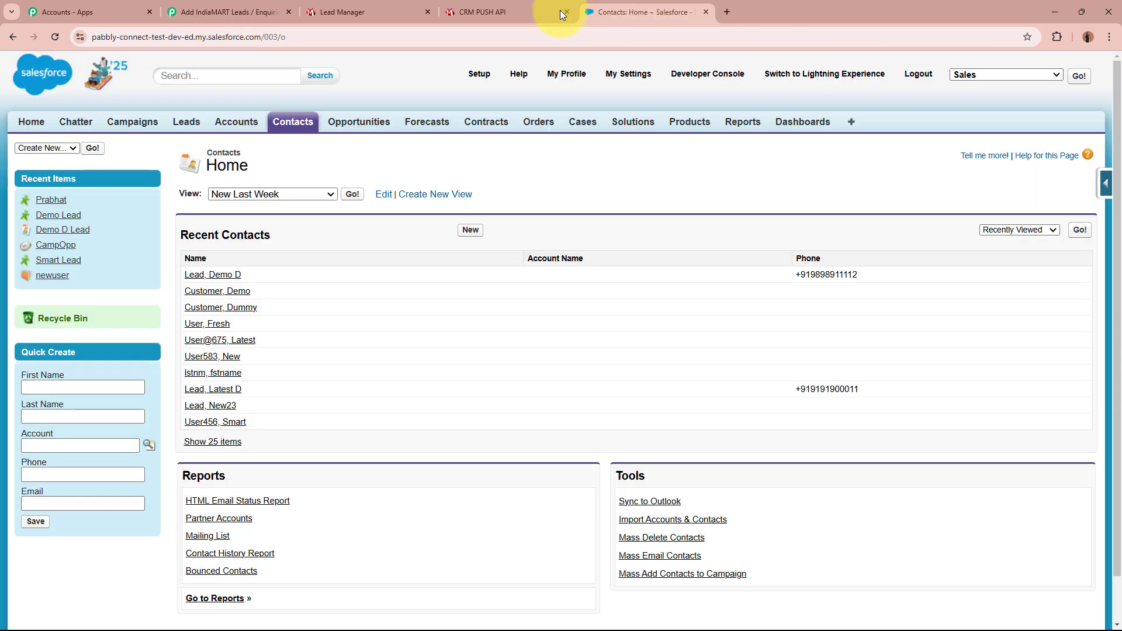
left_click(53, 36)
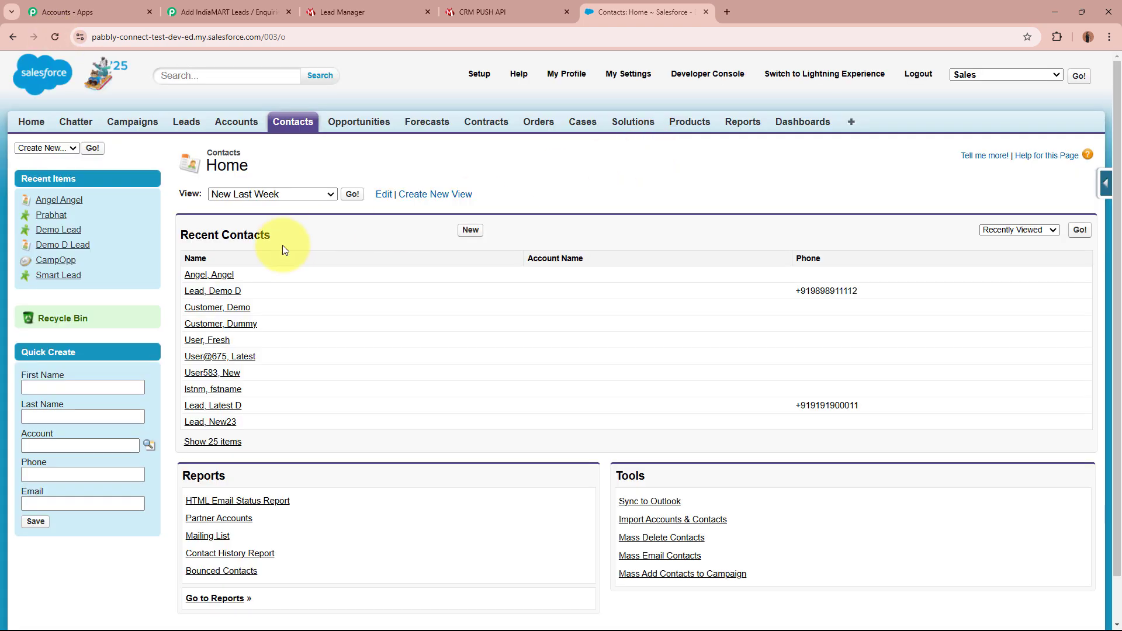
left_click(211, 275)
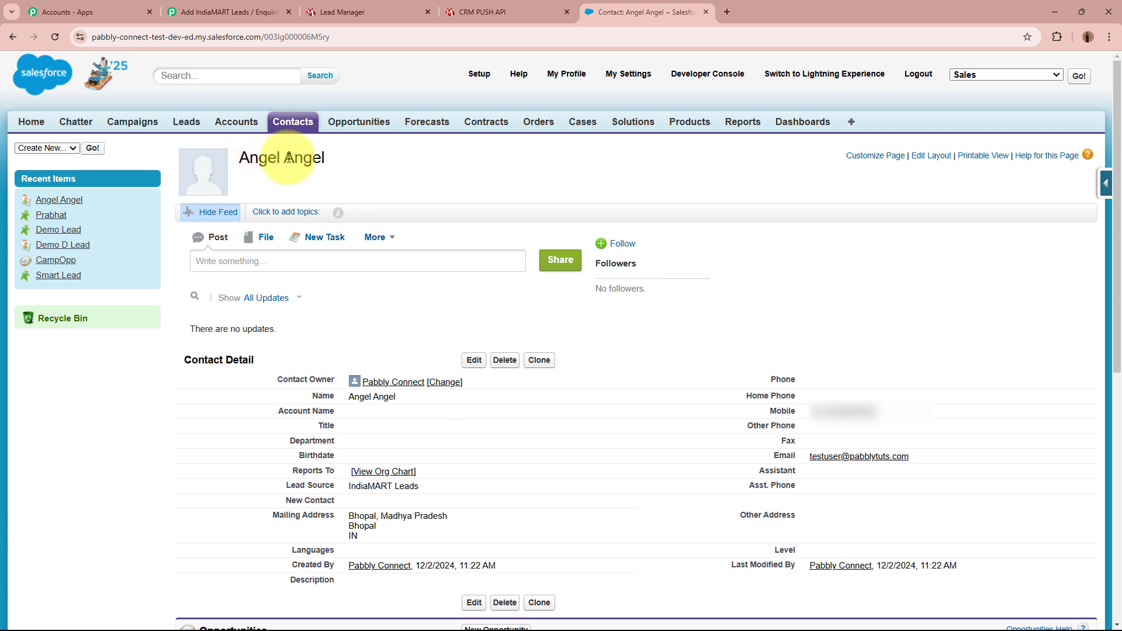
left_click_drag(349, 486, 414, 486)
left_click(417, 485)
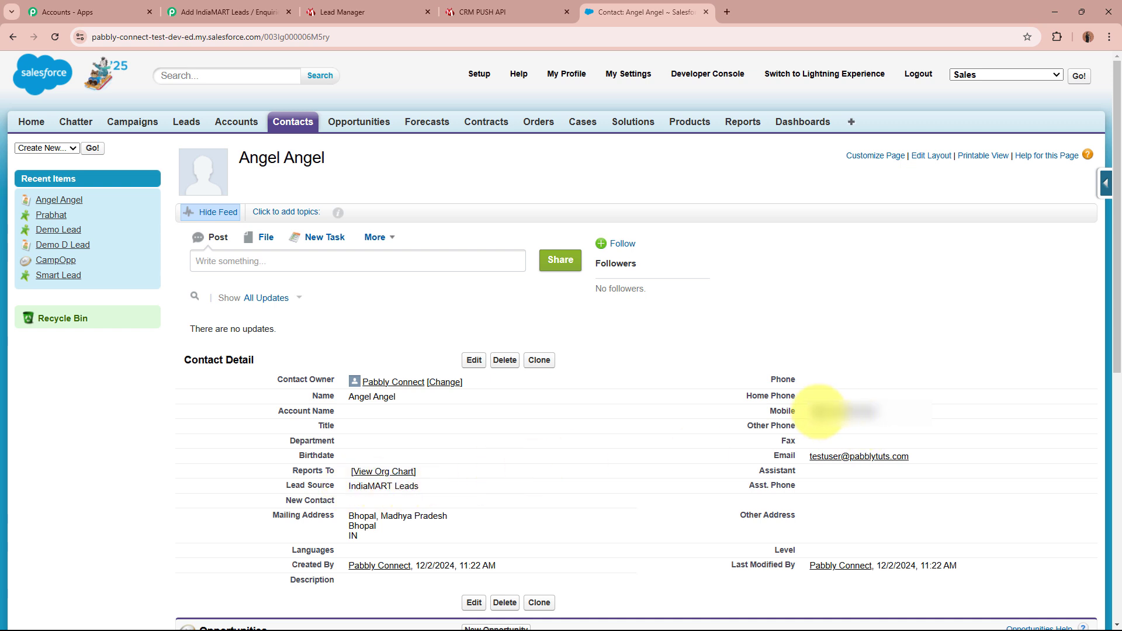
left_click_drag(807, 458, 927, 455)
left_click(907, 461)
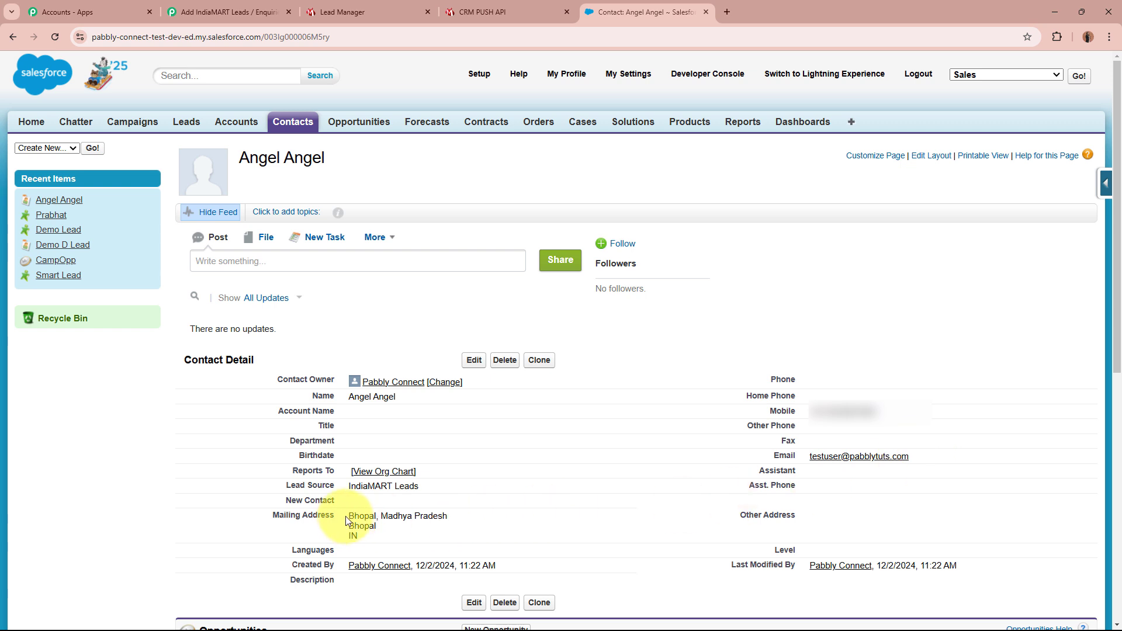
left_click_drag(347, 517, 411, 528)
left_click(411, 527)
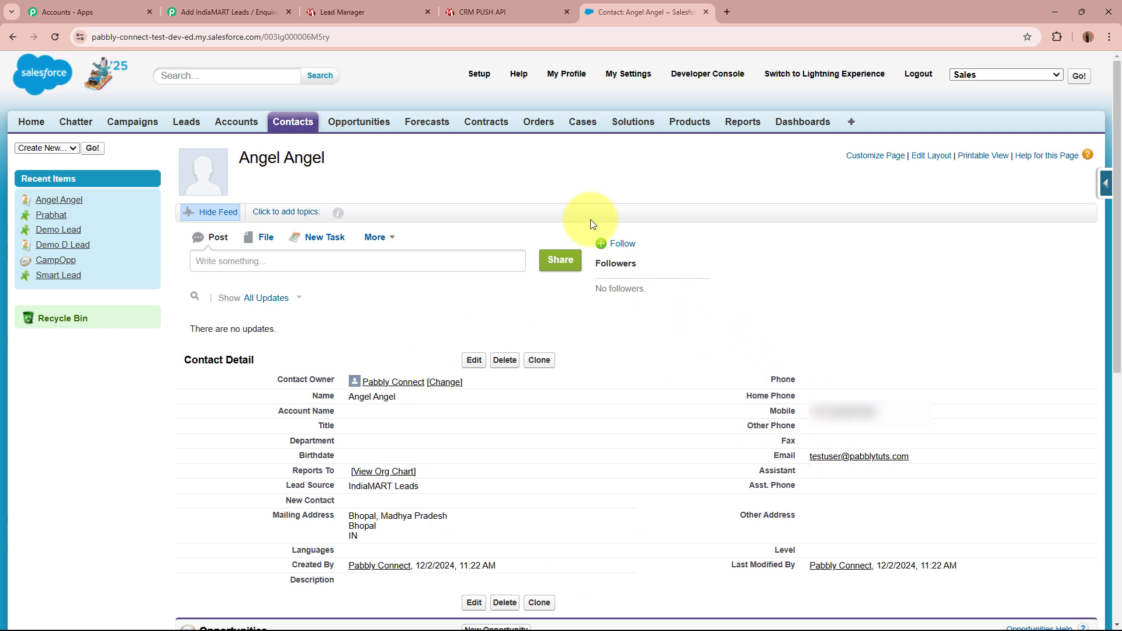
left_click(351, 11)
left_click(663, 10)
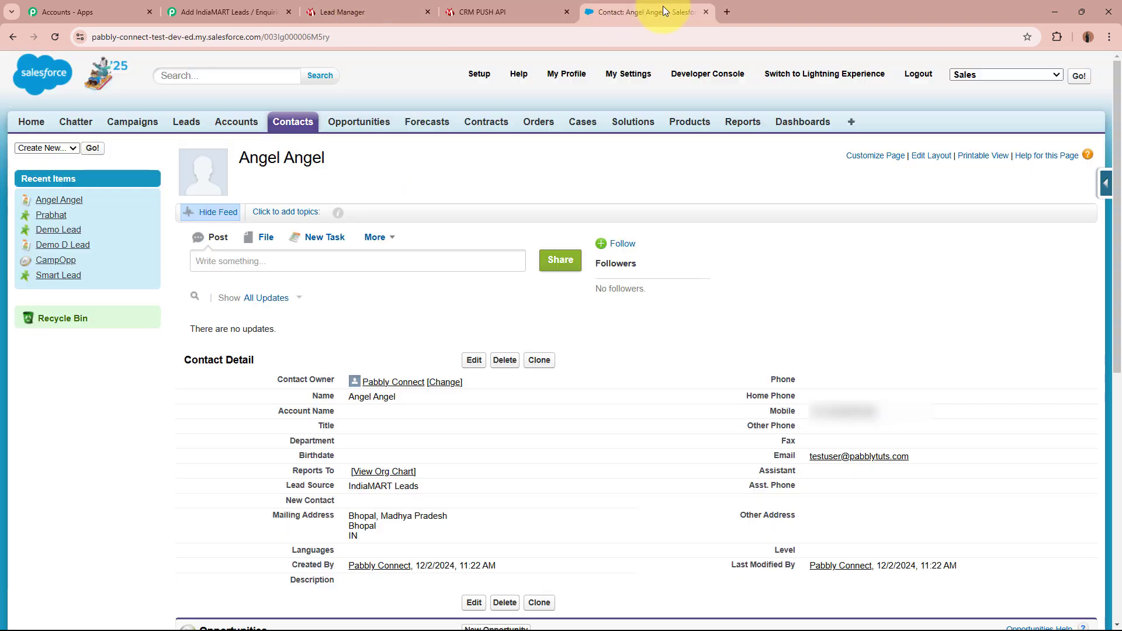
left_click(239, 10)
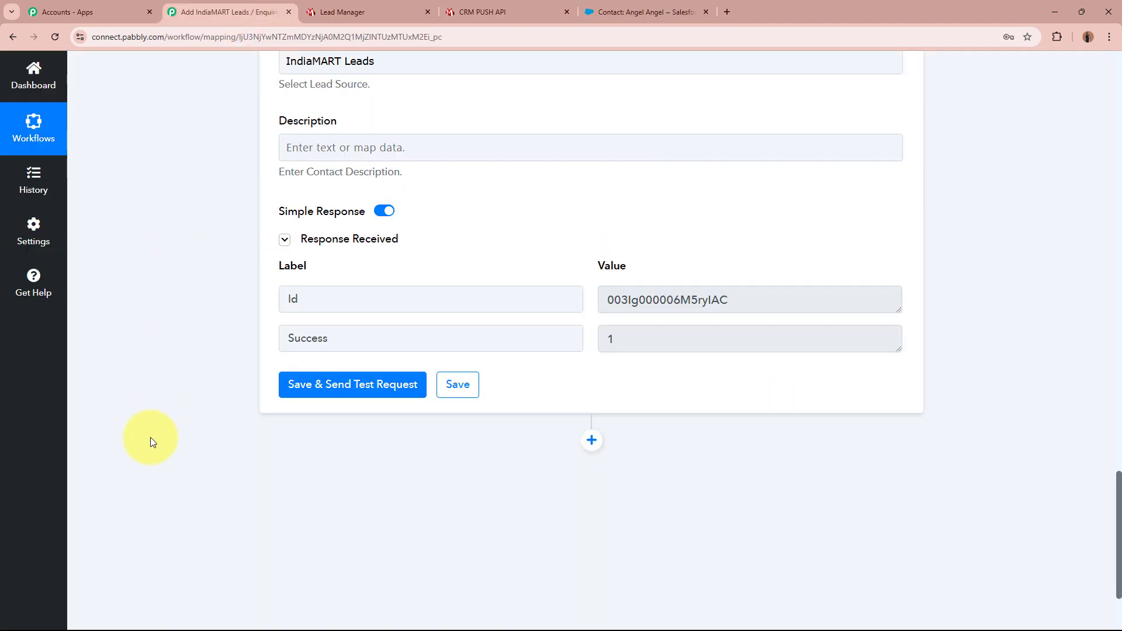